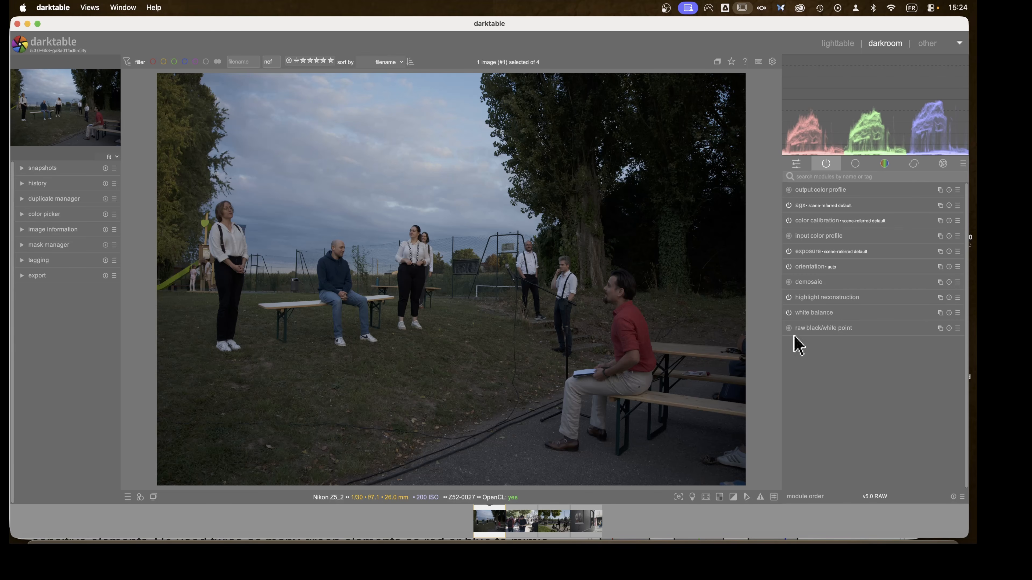
Review the black level and white point settings of the raw black/white point module.
left_click(815, 330)
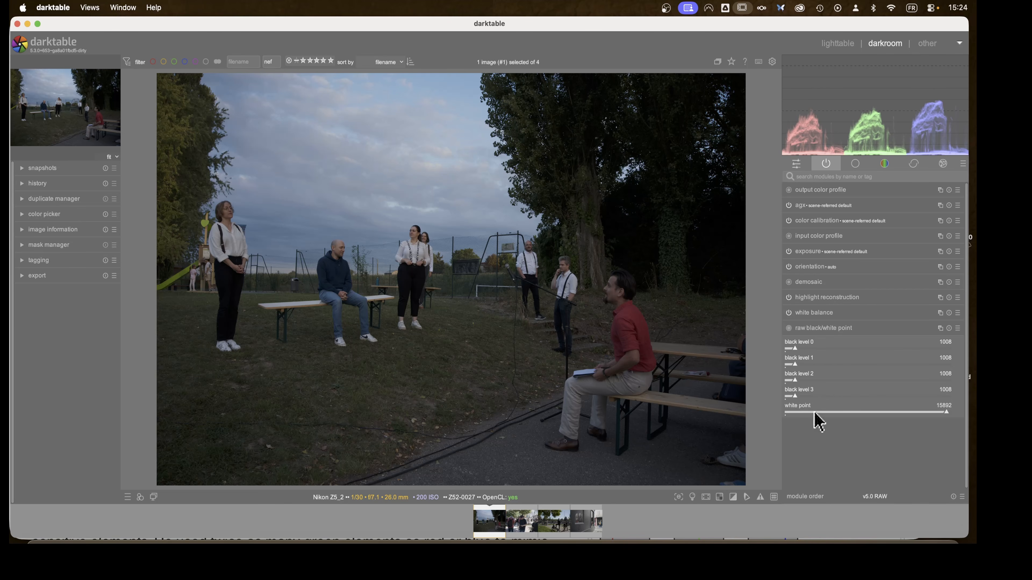
left_click(820, 327)
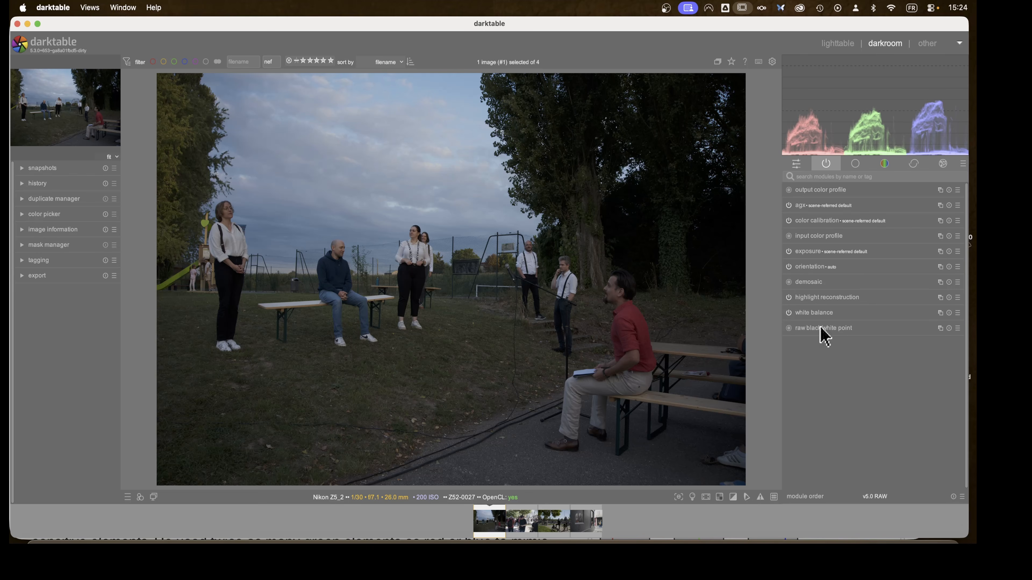
left_click(820, 329)
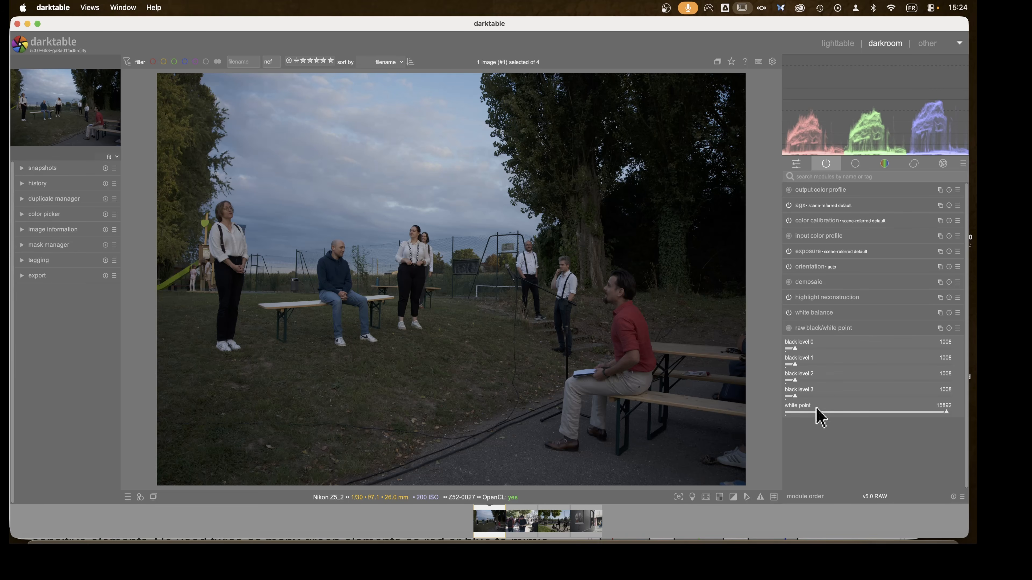
left_click(832, 331)
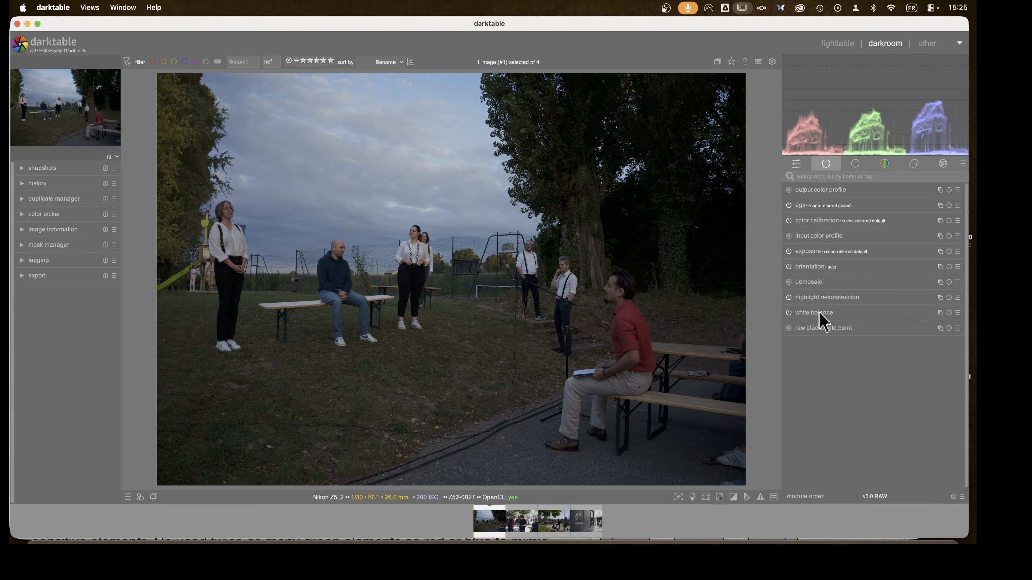
Review the white balance module's temperature, tint and channel coefficient settings.
left_click(819, 314)
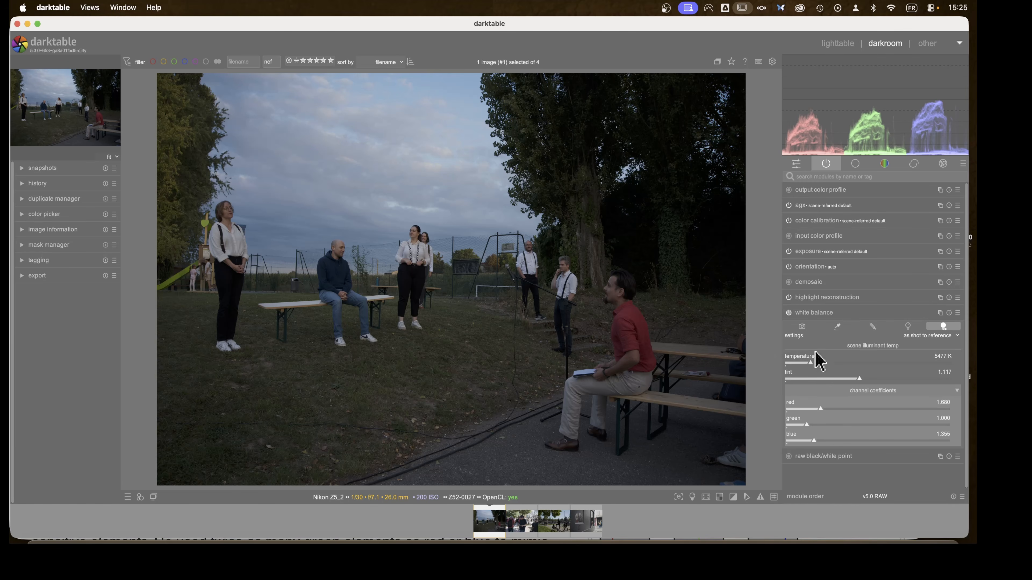
left_click(811, 314)
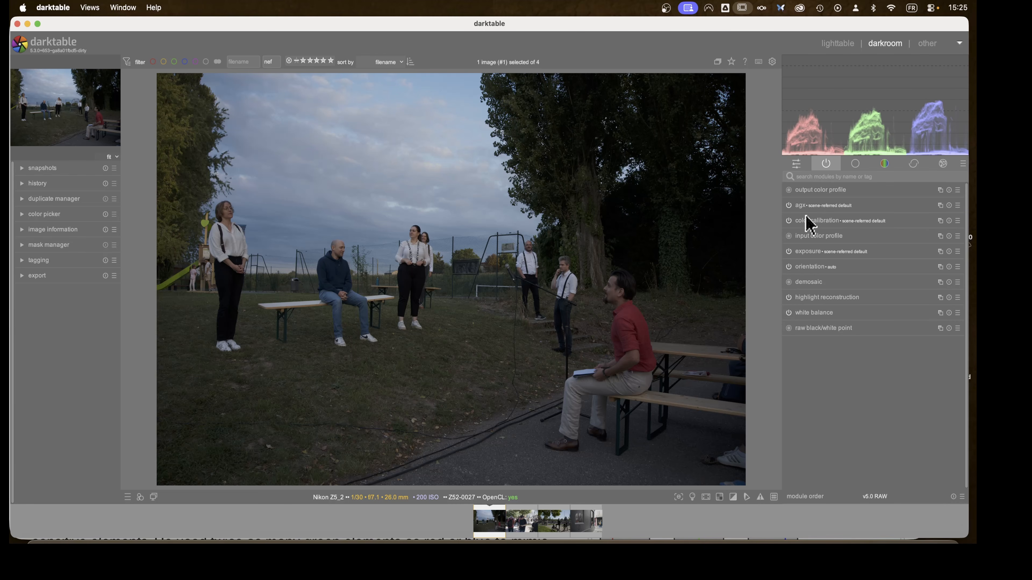
left_click(819, 313)
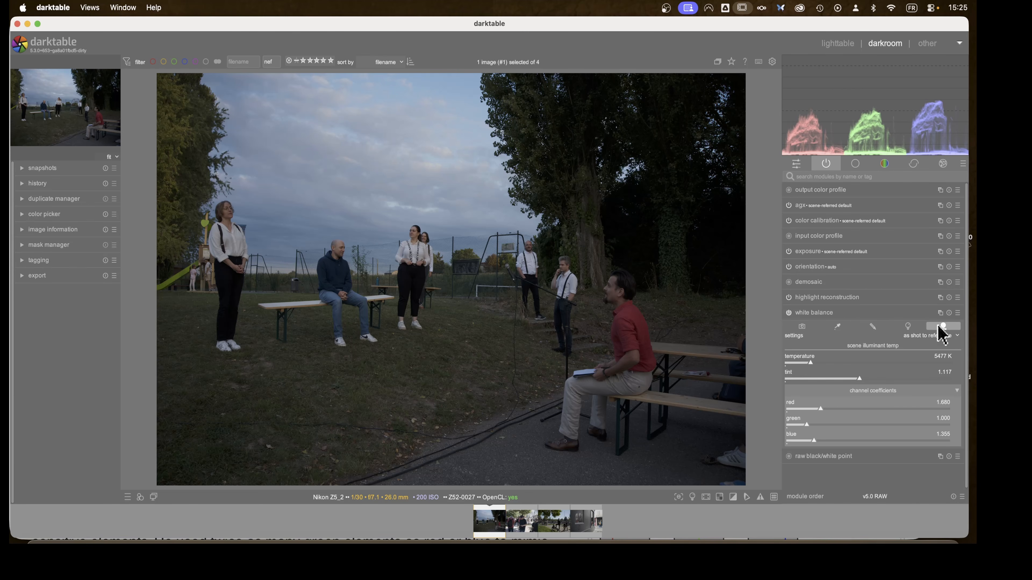
left_click(828, 315)
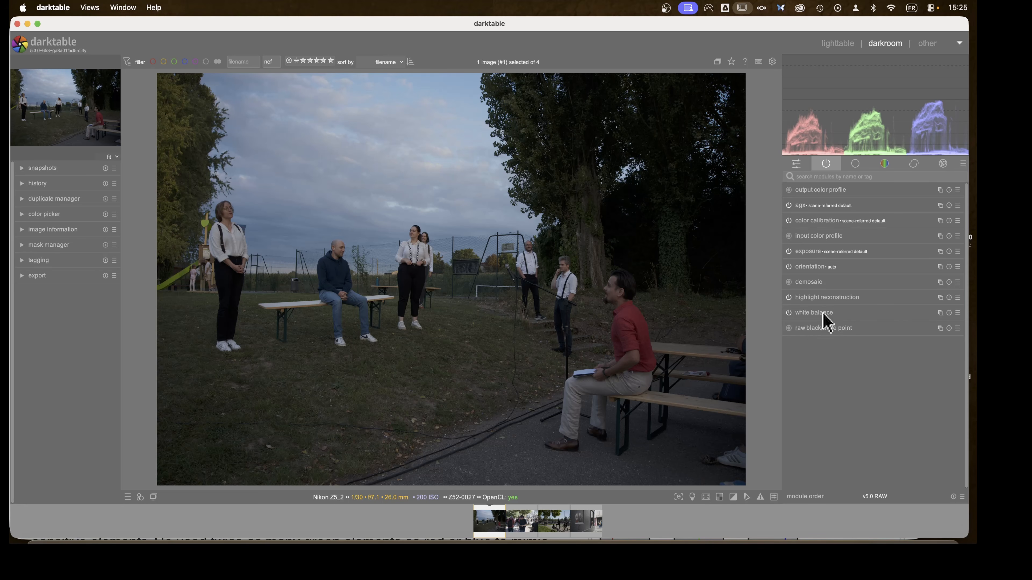
Toggle the white balance module off and on to compare its effect on the photo, leaving it disabled.
left_click(788, 313)
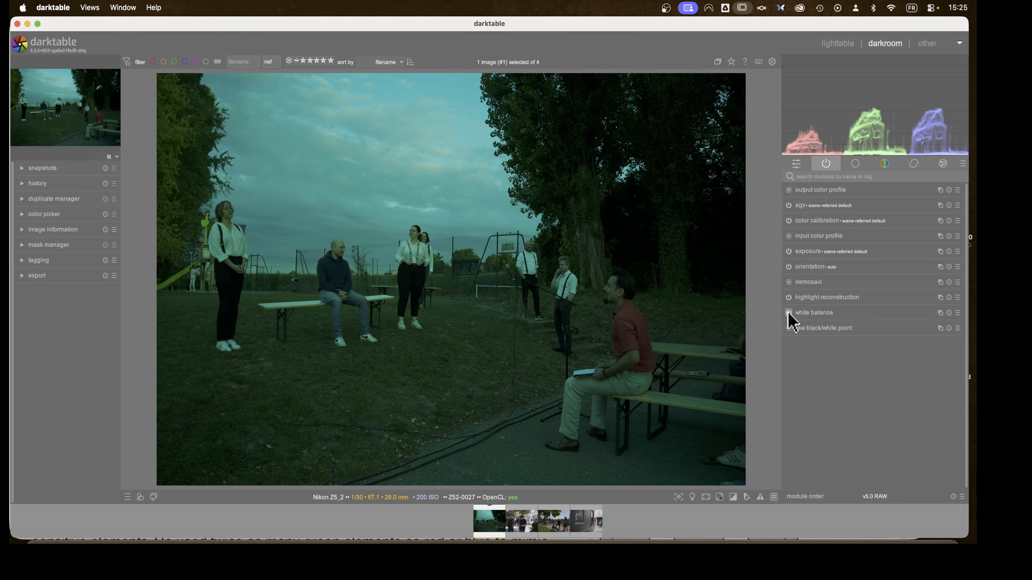
left_click(789, 312)
left_click(788, 313)
left_click(789, 312)
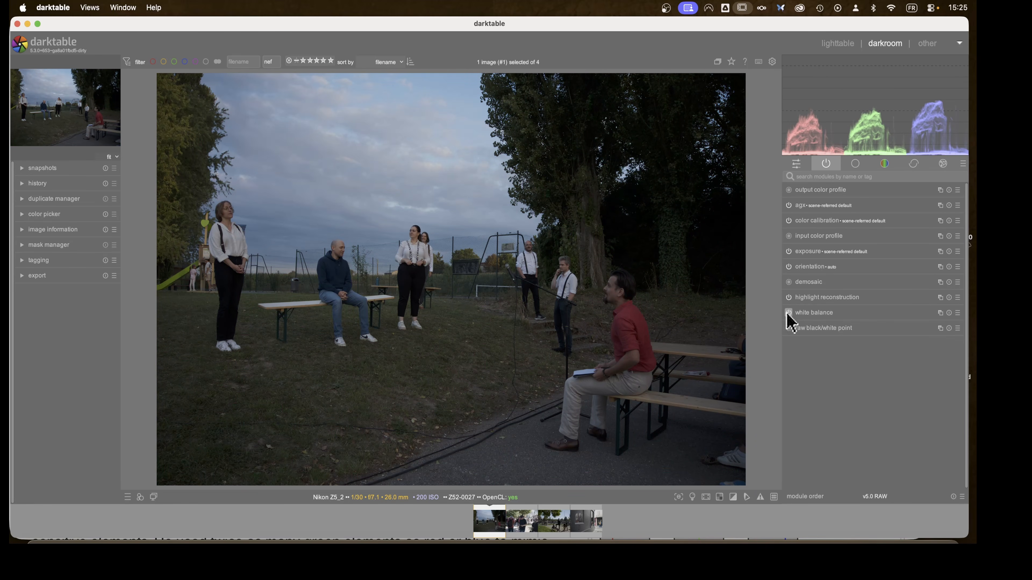
left_click(788, 313)
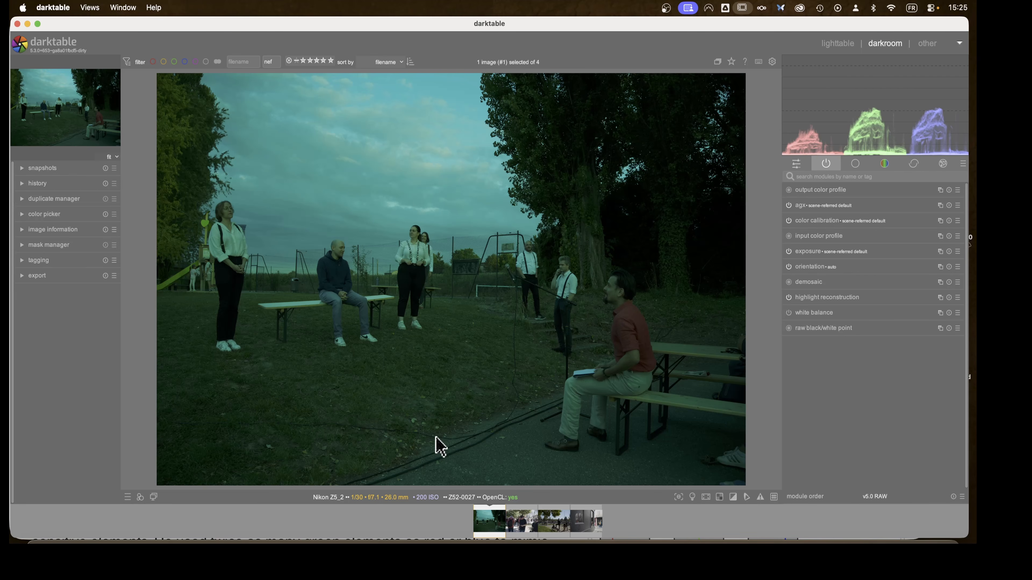
Examine the Bayer filter diagram on Wikipedia in Safari, and switch back to darktable to re-enable white balance.
left_click(81, 547)
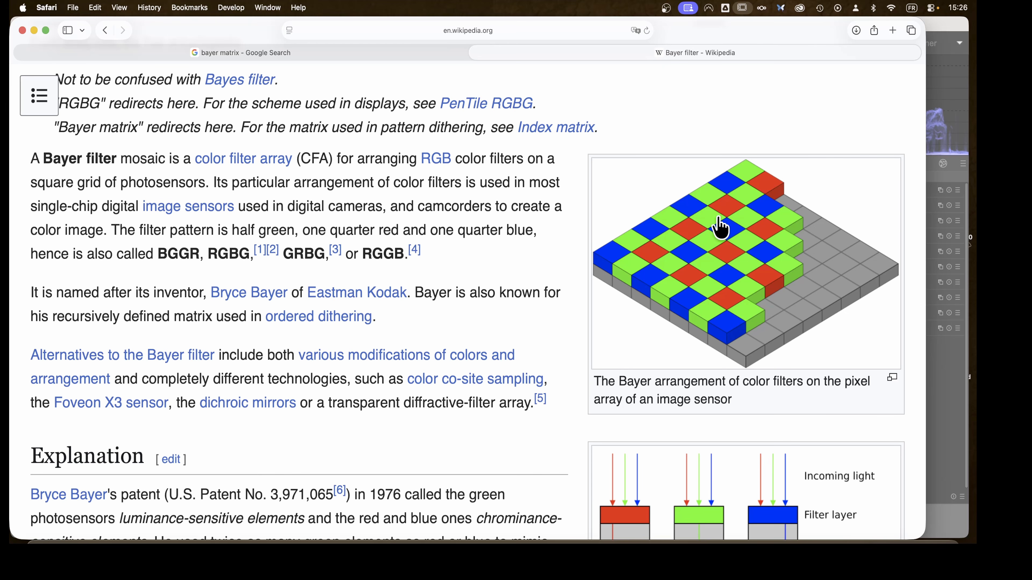
scroll(727, 233, "down", 1)
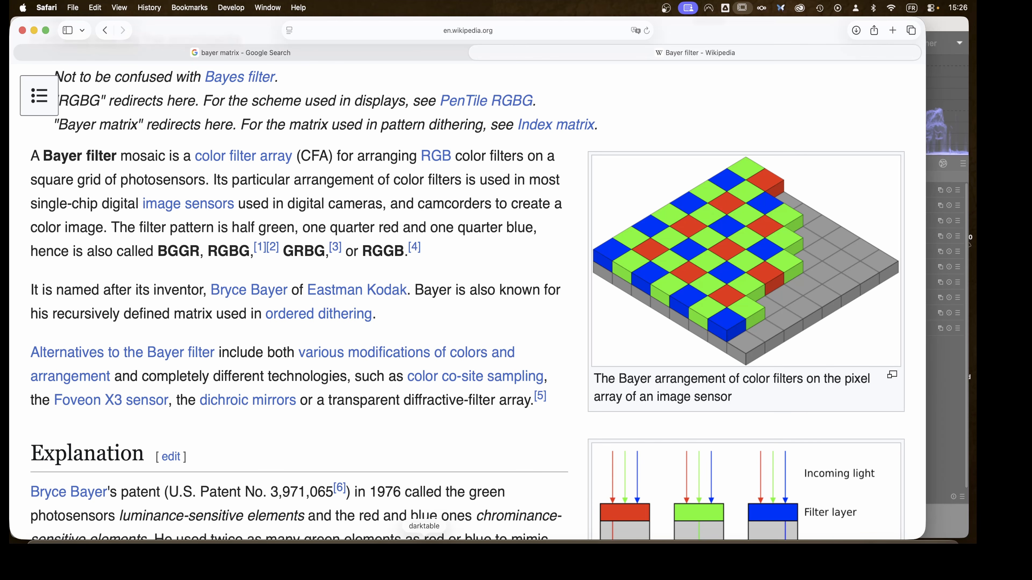
left_click(424, 536)
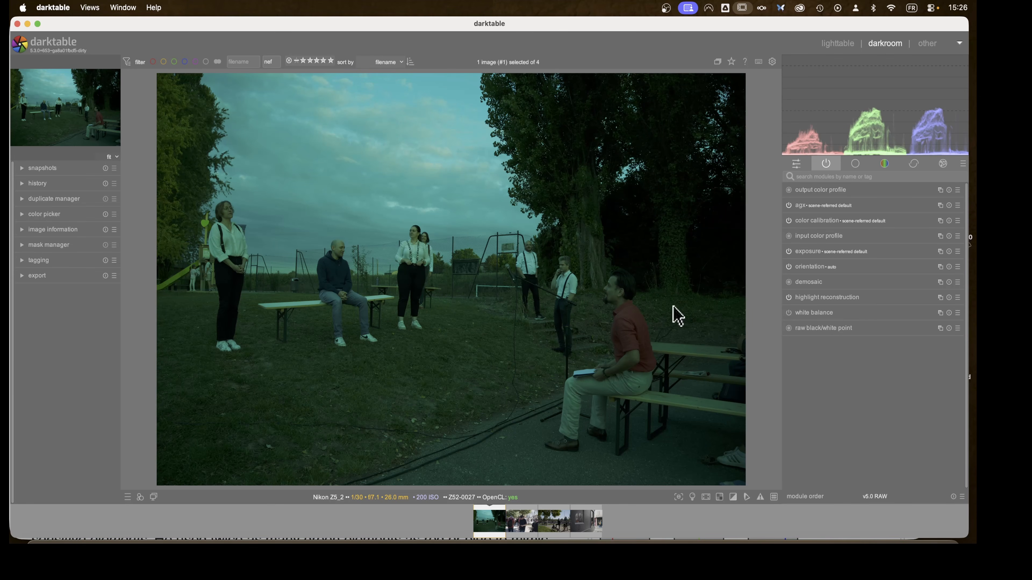
left_click(788, 313)
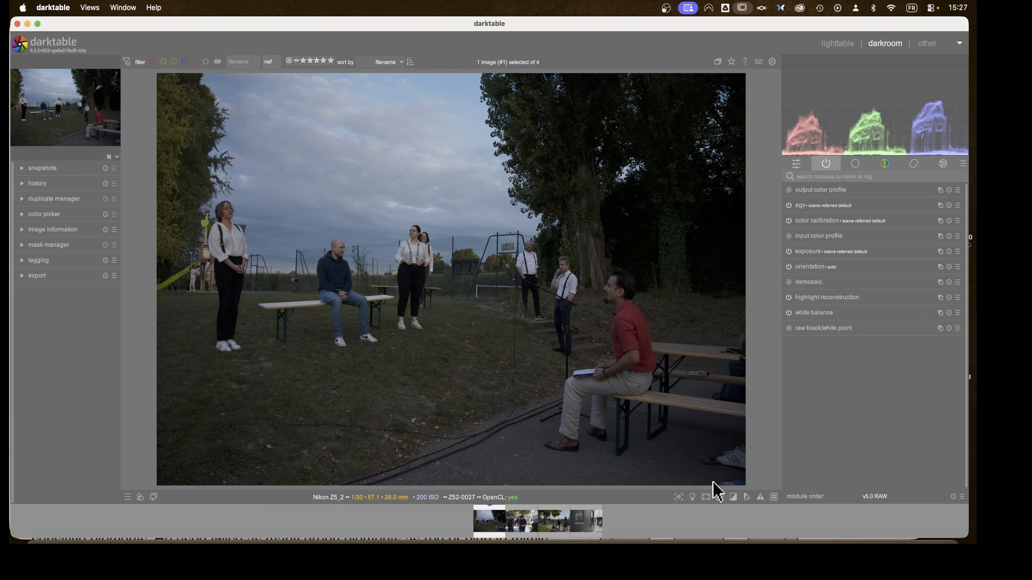
Show the raw overexposure indicator to inspect clipped areas in the clouds, and turn it off again.
left_click(719, 497)
scroll(436, 167, "up", 3)
scroll(443, 212, "up", 2)
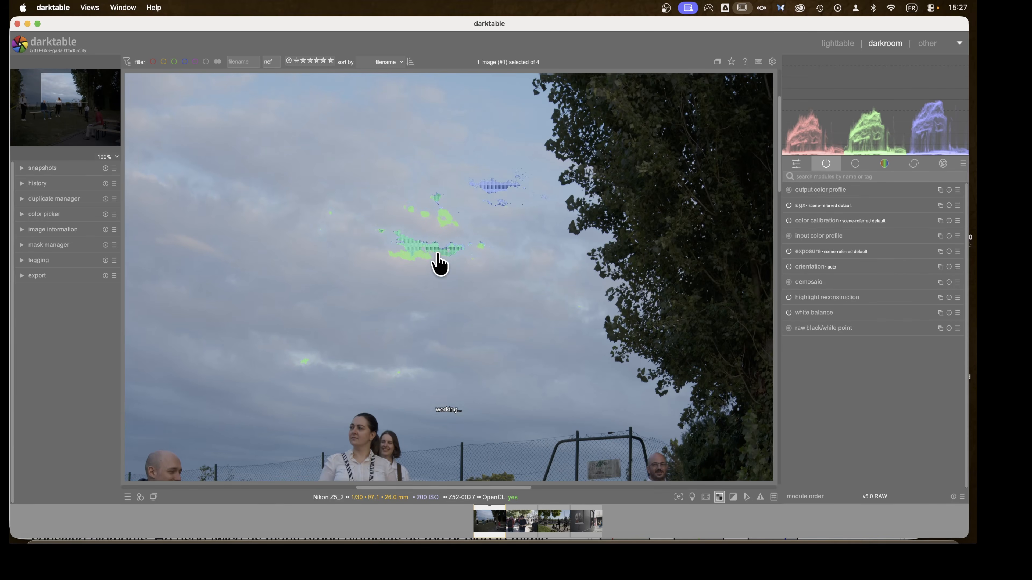
scroll(429, 239, "up", 3)
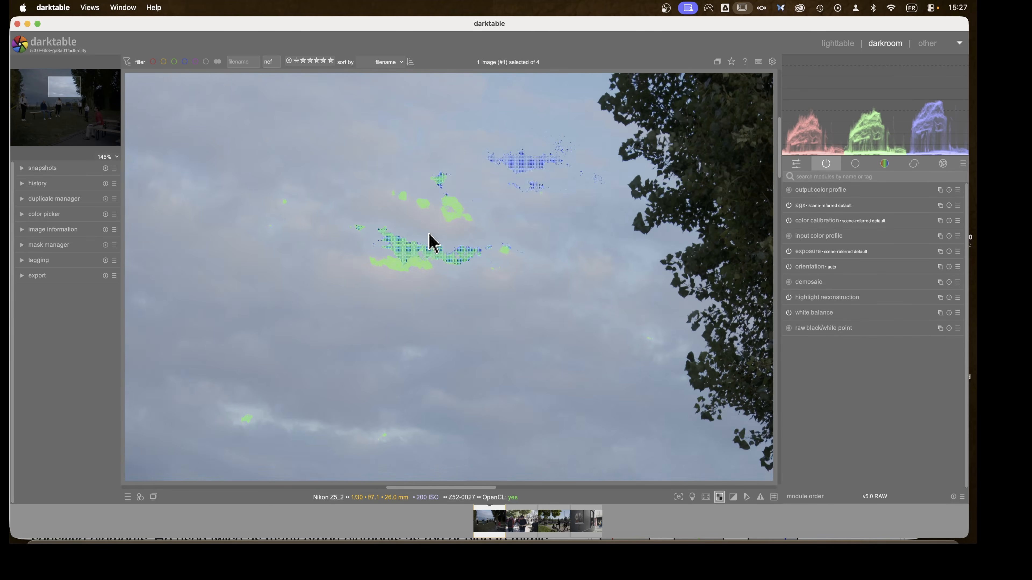
left_click(719, 497)
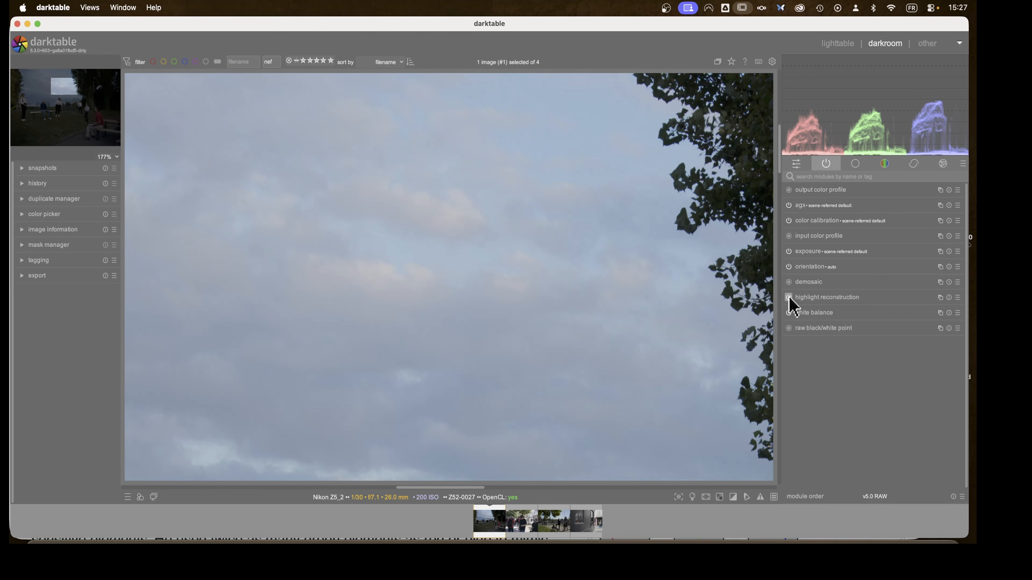
Disable agx, color calibration, exposure and orientation, and toggle highlight reconstruction to check its effect on the clouds.
left_click(789, 205)
left_click(789, 221)
left_click(788, 251)
left_click(788, 267)
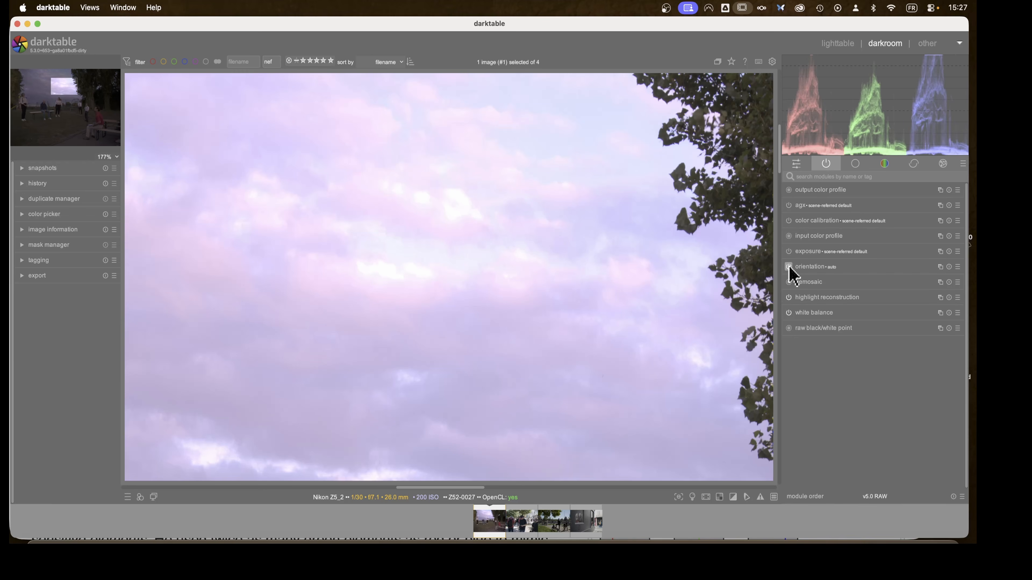
left_click(789, 296)
Re-enable the orientation, exposure, color calibration and agx modules.
left_click(789, 267)
left_click(789, 252)
left_click(789, 221)
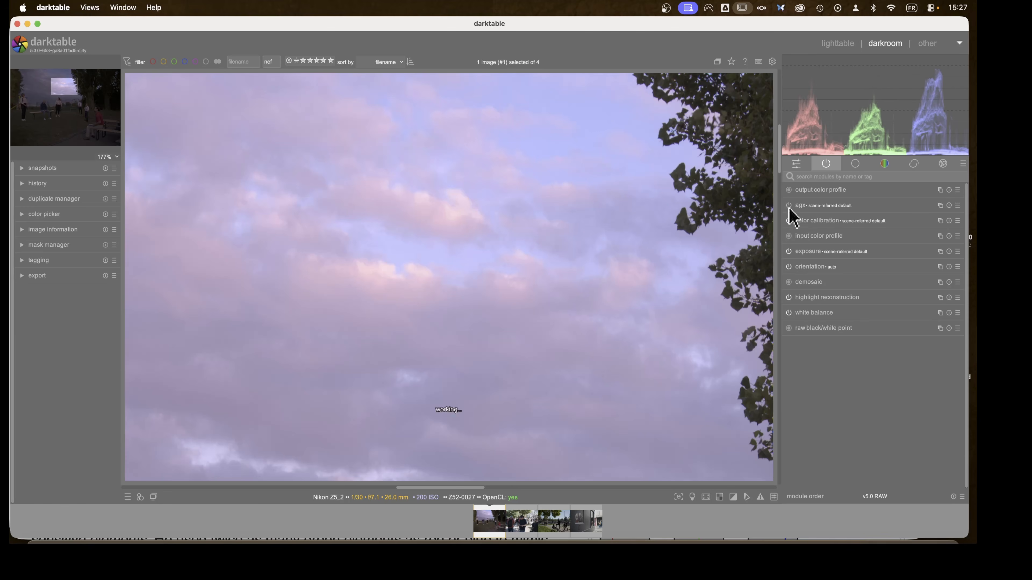
left_click(789, 206)
scroll(543, 321, "down", 10)
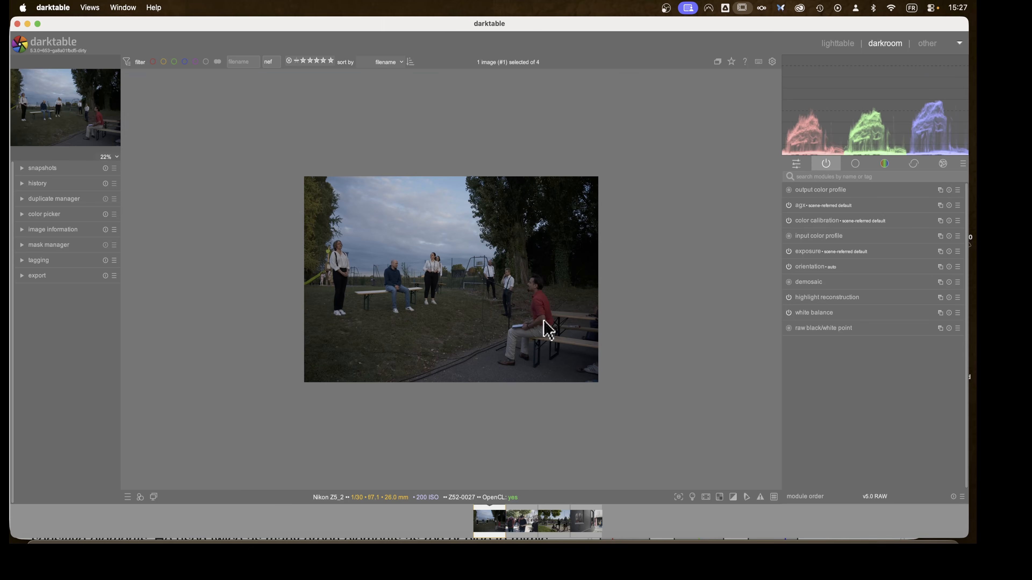
scroll(546, 331, "up", 3)
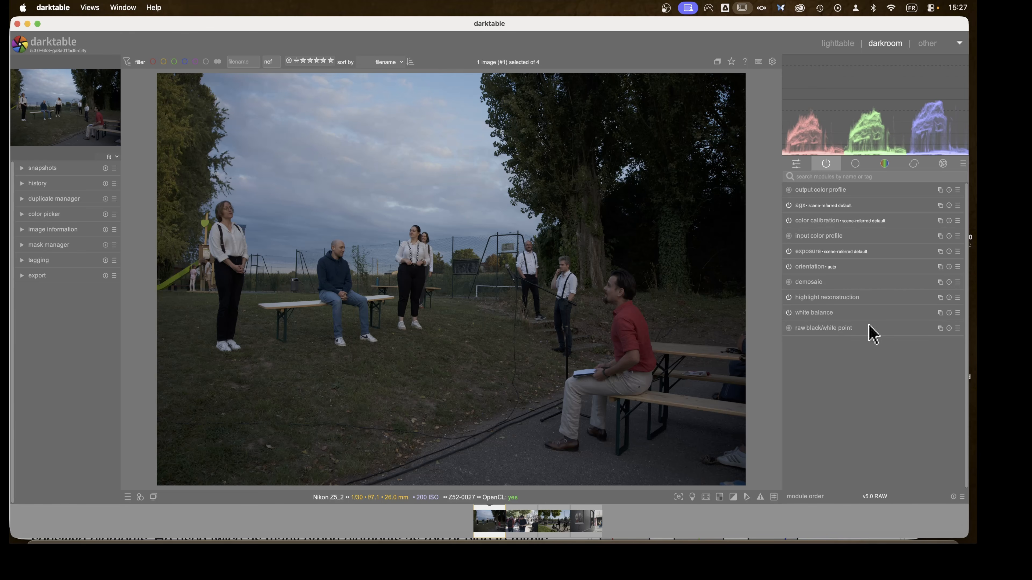
Set the highlight reconstruction method to segmentation based.
left_click(810, 297)
left_click(932, 311)
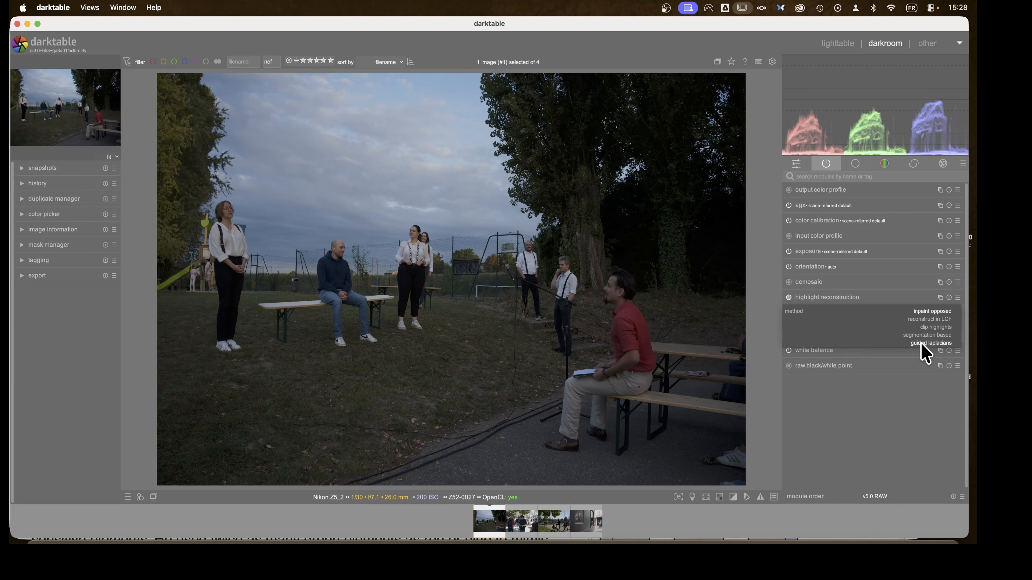
left_click(928, 335)
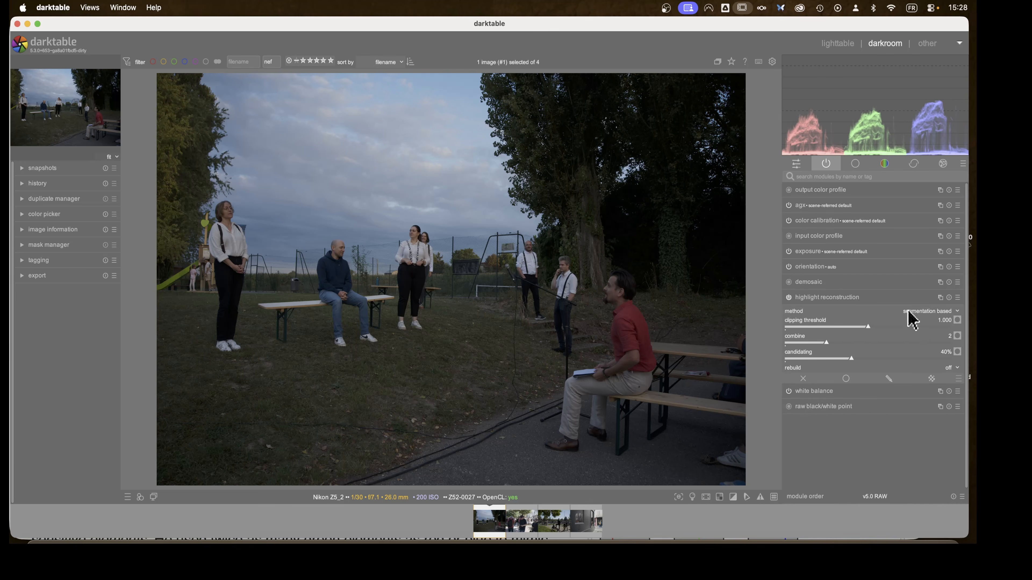
left_click(851, 298)
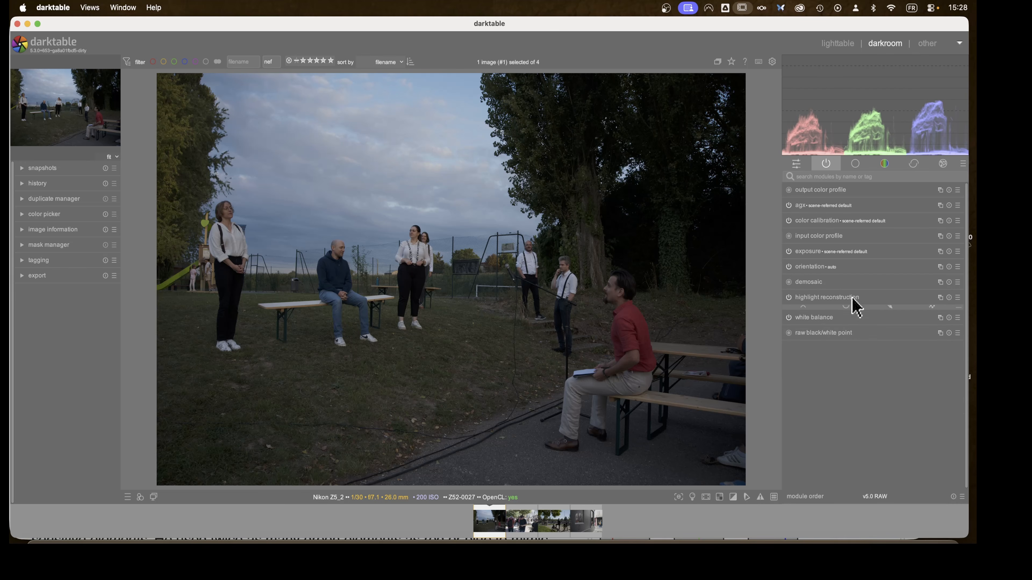
Reset the highlight reconstruction module to its default settings.
left_click(821, 297)
left_click(949, 298)
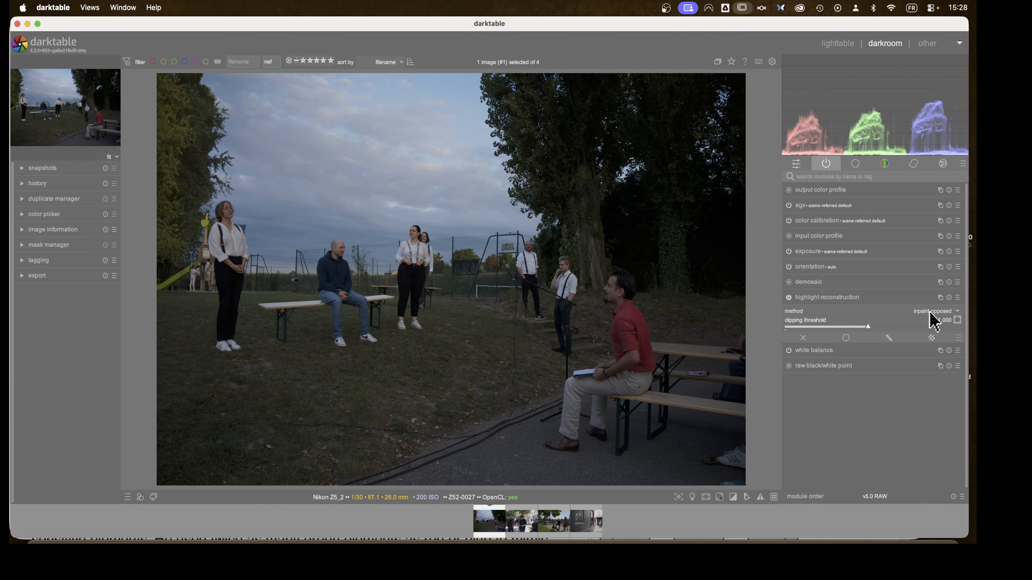
left_click(814, 297)
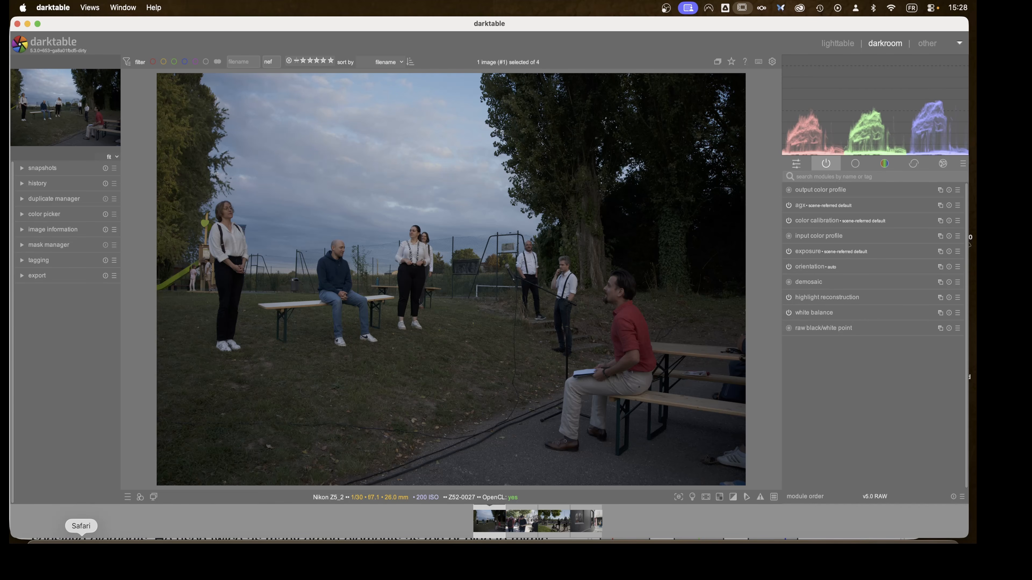
Revisit the Bayer filter diagram in Safari, and back in darktable review the demosaic methods, keeping RCD.
left_click(81, 540)
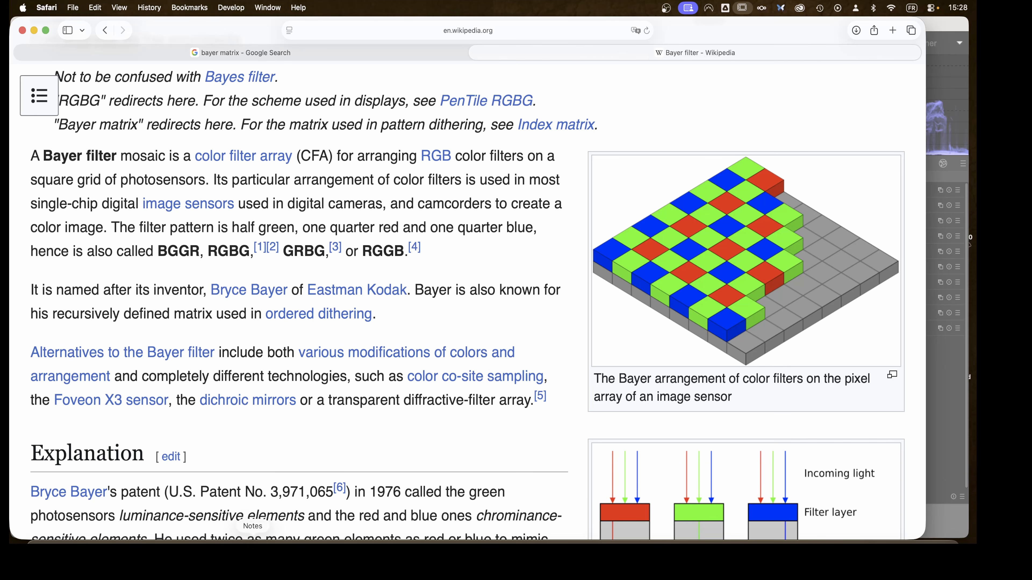
left_click(424, 538)
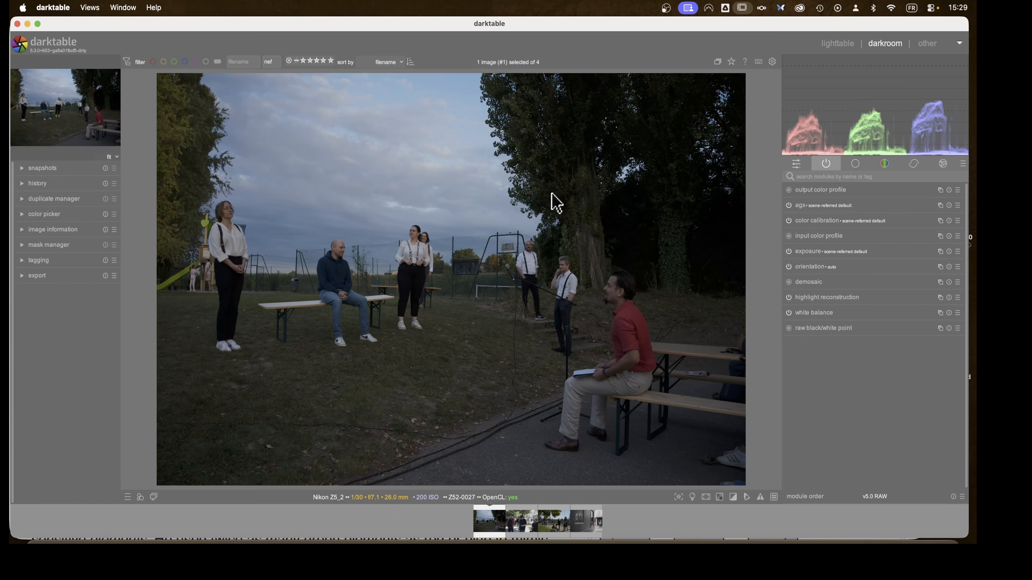
left_click(811, 282)
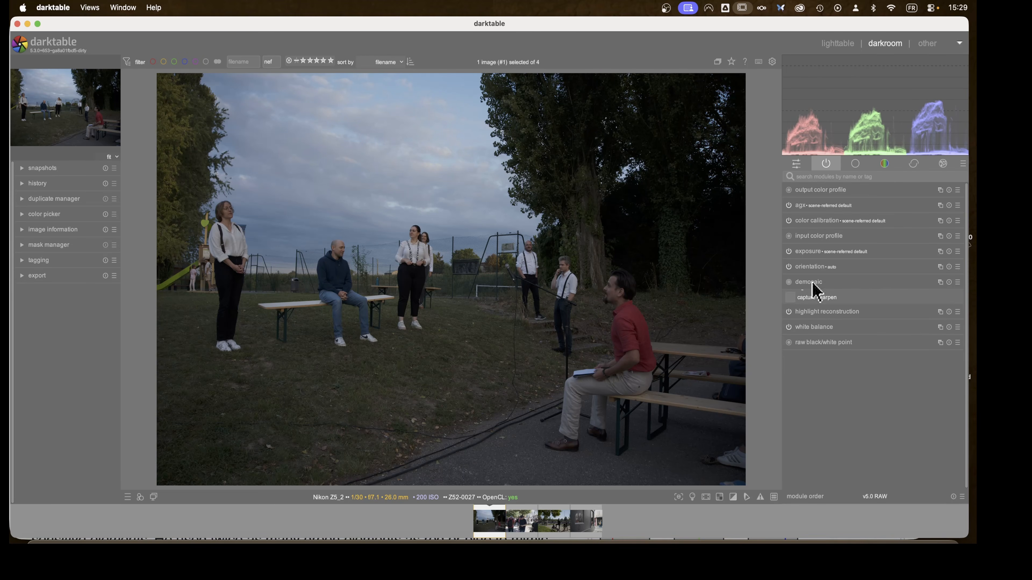
left_click(950, 296)
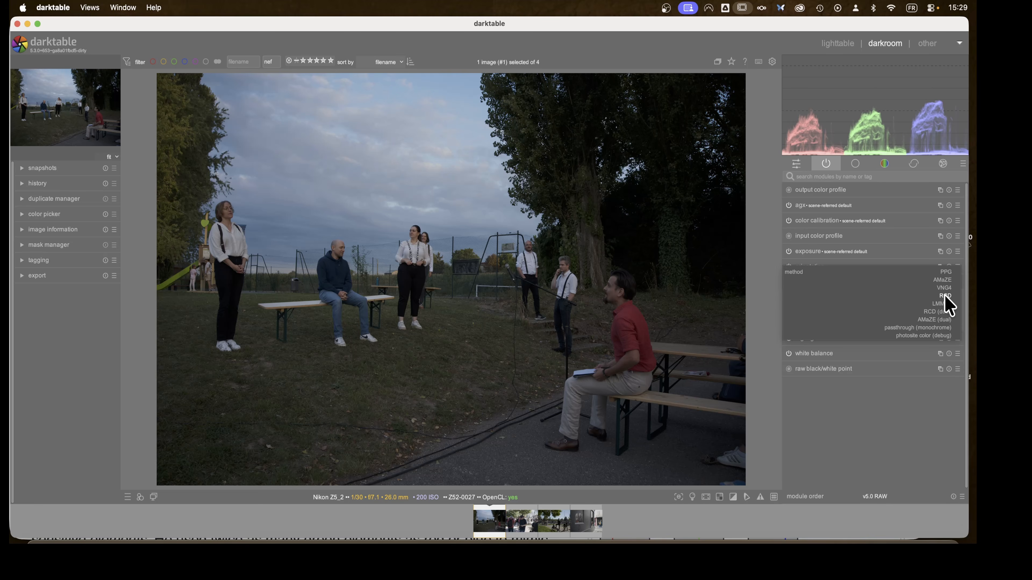
left_click(947, 297)
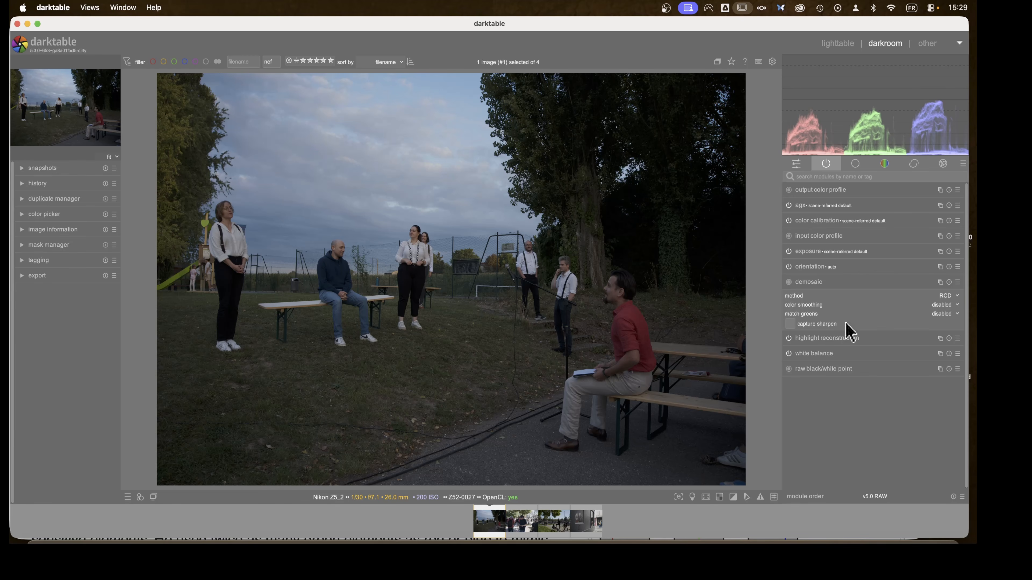
Enable capture sharpen in the demosaic module and inspect the detail on the seated man's jeans.
left_click(790, 325)
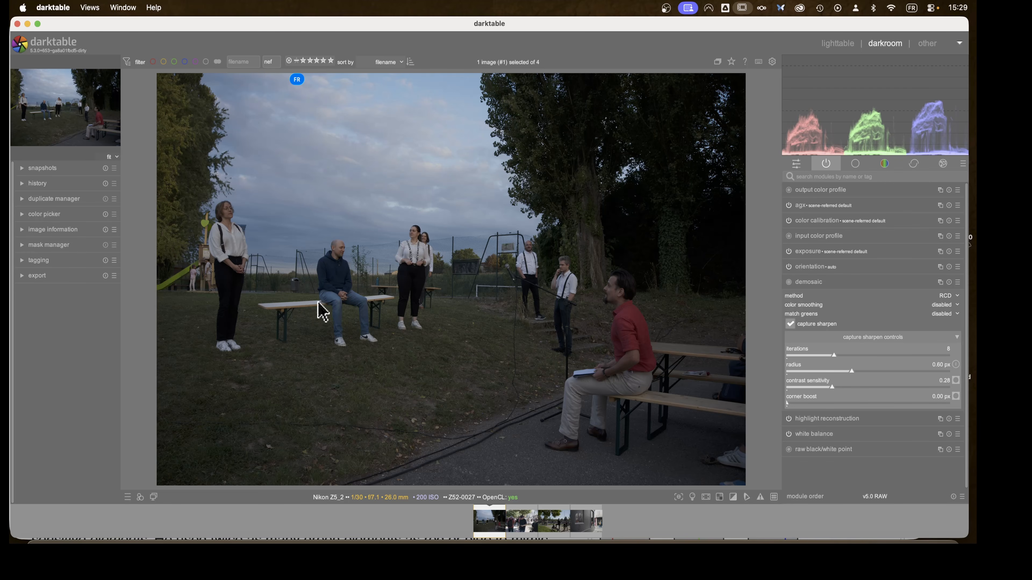
scroll(327, 317, "up", 3)
scroll(327, 317, "up", 2)
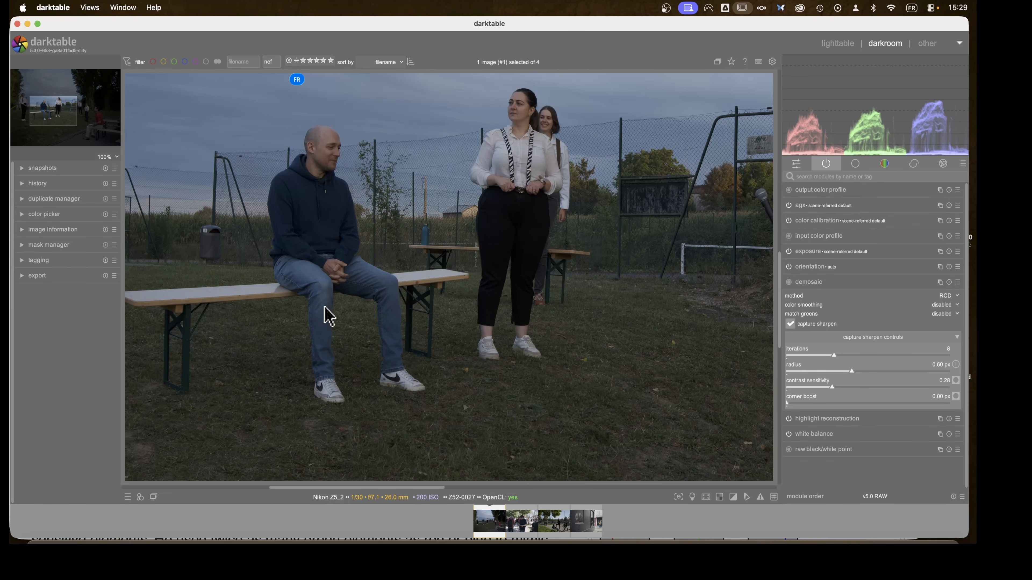
scroll(321, 310, "up", 5)
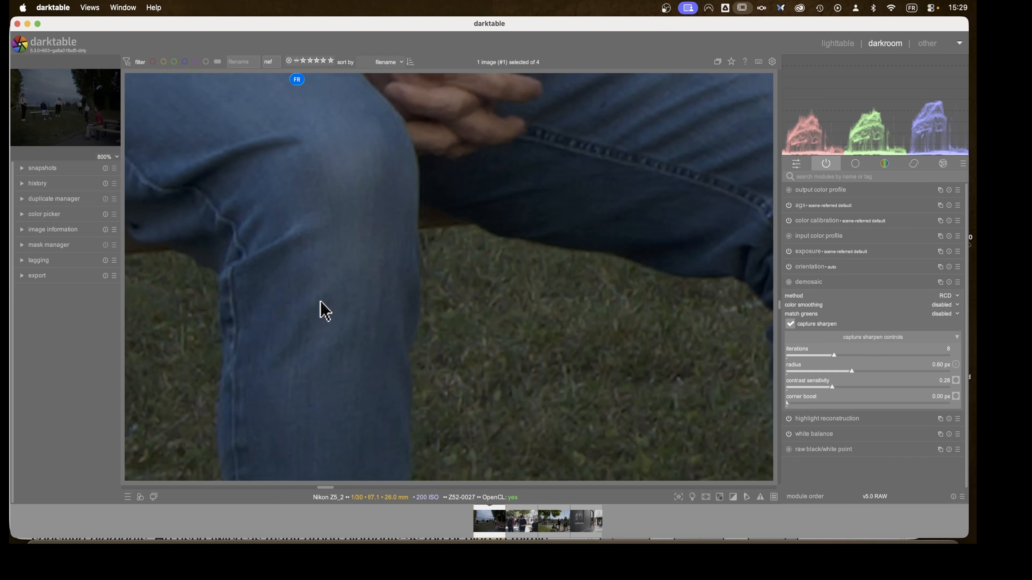
Compare the seated man's jeans at 800% zoom with capture sharpen switched off and on.
left_click_drag(300, 261, 665, 404)
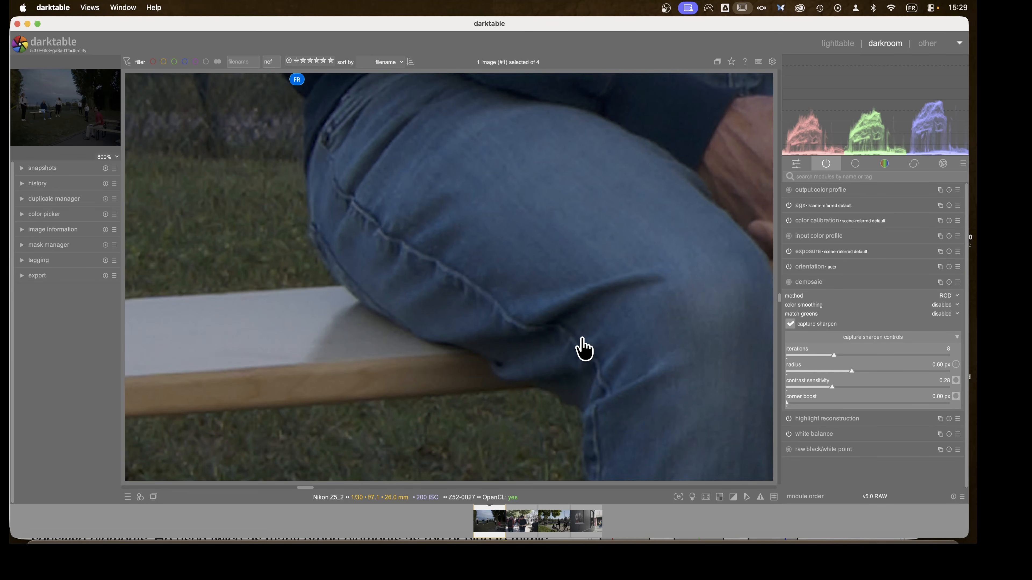
left_click_drag(584, 348, 545, 344)
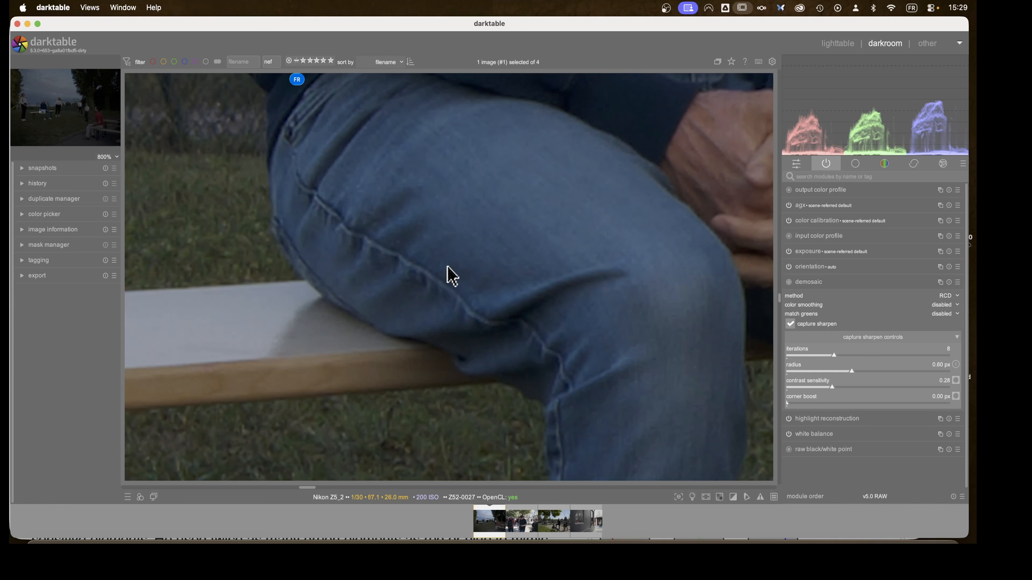
left_click(789, 324)
left_click(790, 324)
left_click(790, 324)
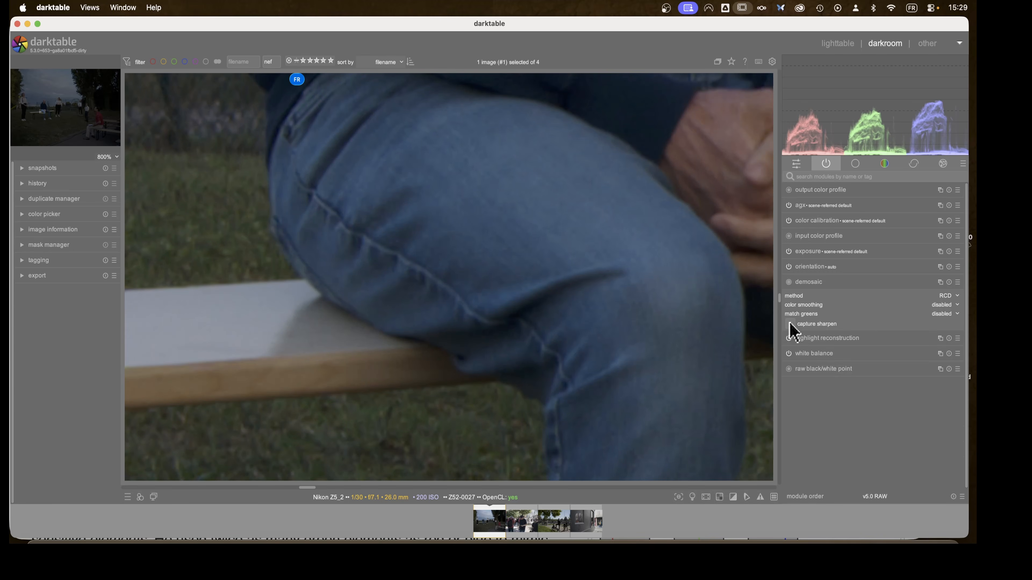
left_click(789, 324)
left_click(790, 324)
left_click(790, 324)
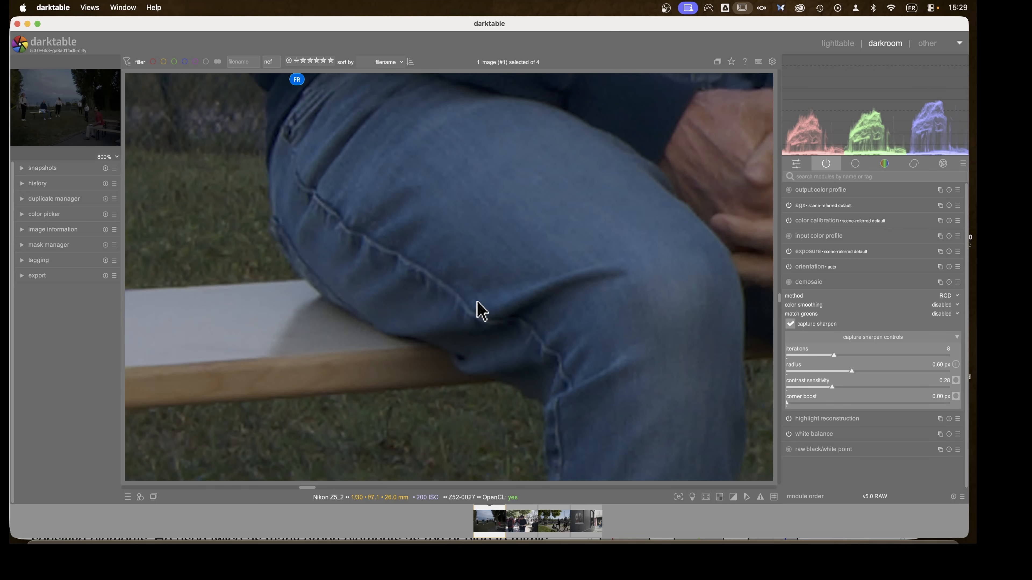
Compare the jeans seam at 1600% zoom without and with capture sharpen, leaving the sharpening enabled.
scroll(478, 304, "up", 1)
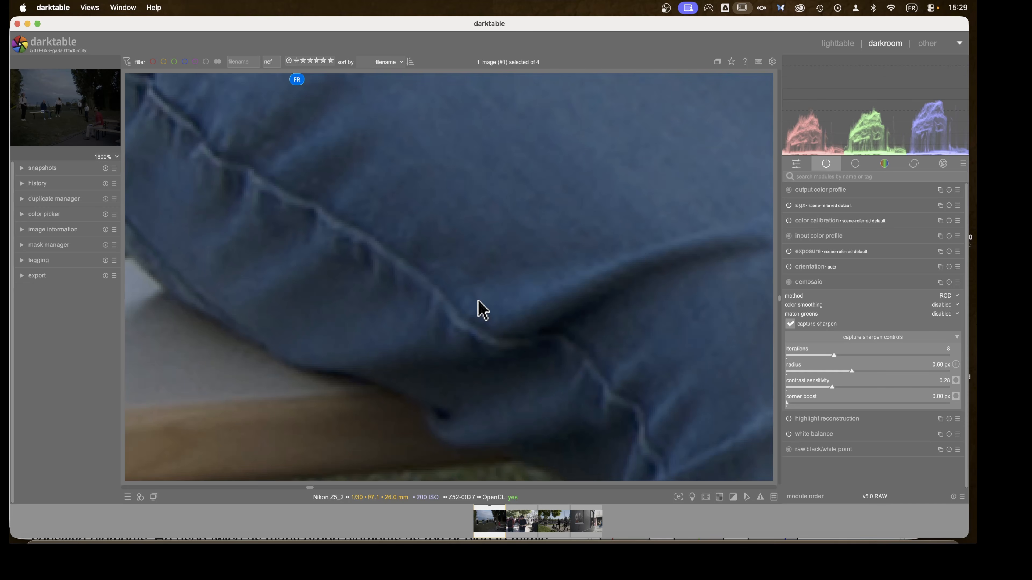
left_click(790, 324)
left_click(790, 324)
left_click(790, 324)
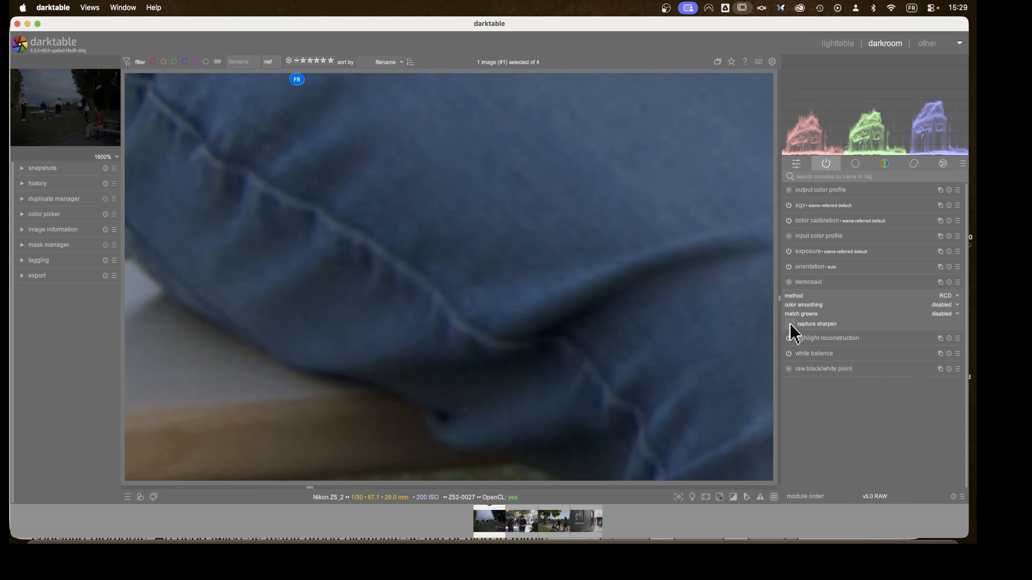
left_click(790, 324)
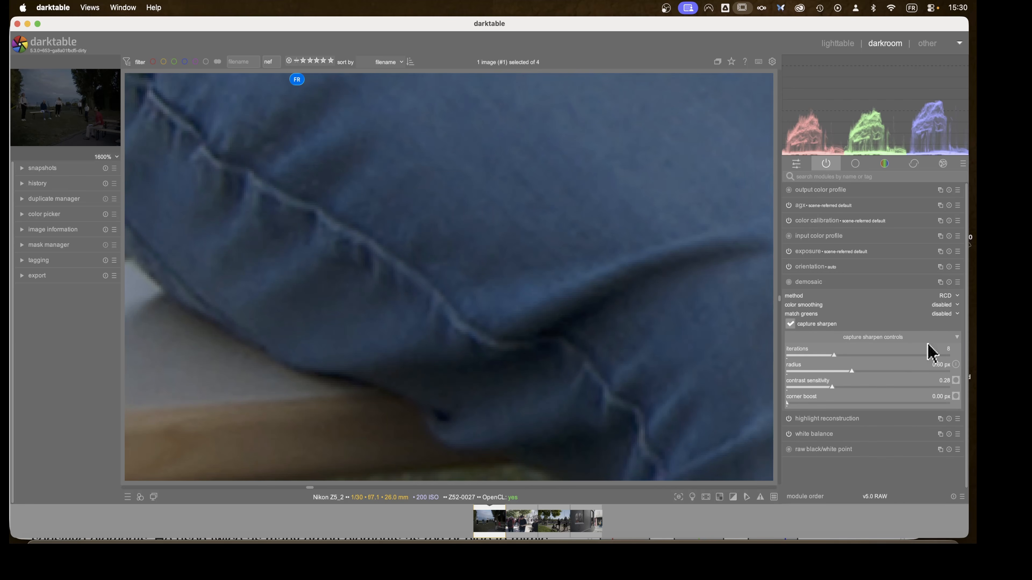
Try capture sharpen with 13 iterations and a 1.05 px radius, and reset and automatically recalculate the radius.
left_click_drag(835, 357, 902, 371)
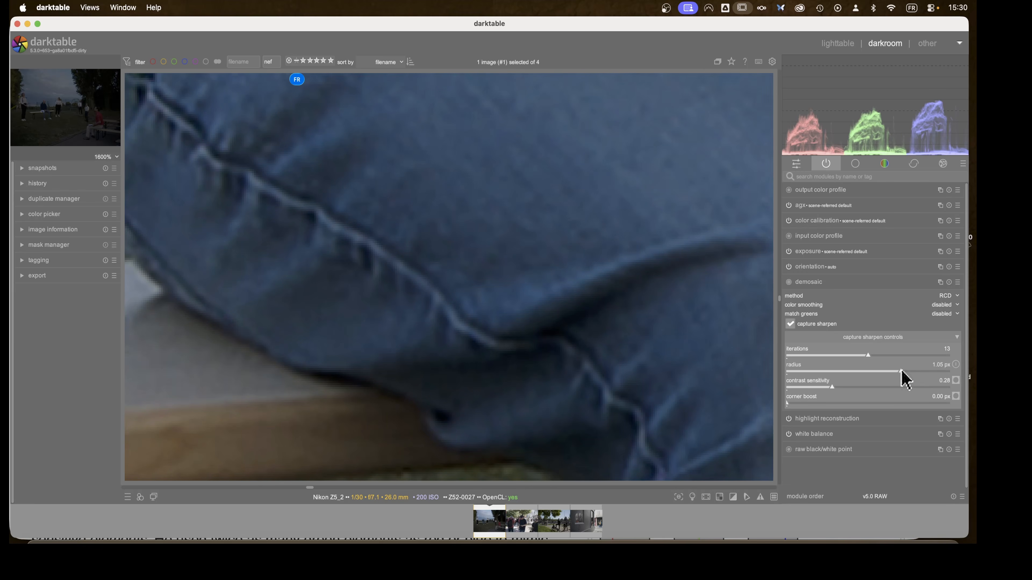
double_click(902, 370)
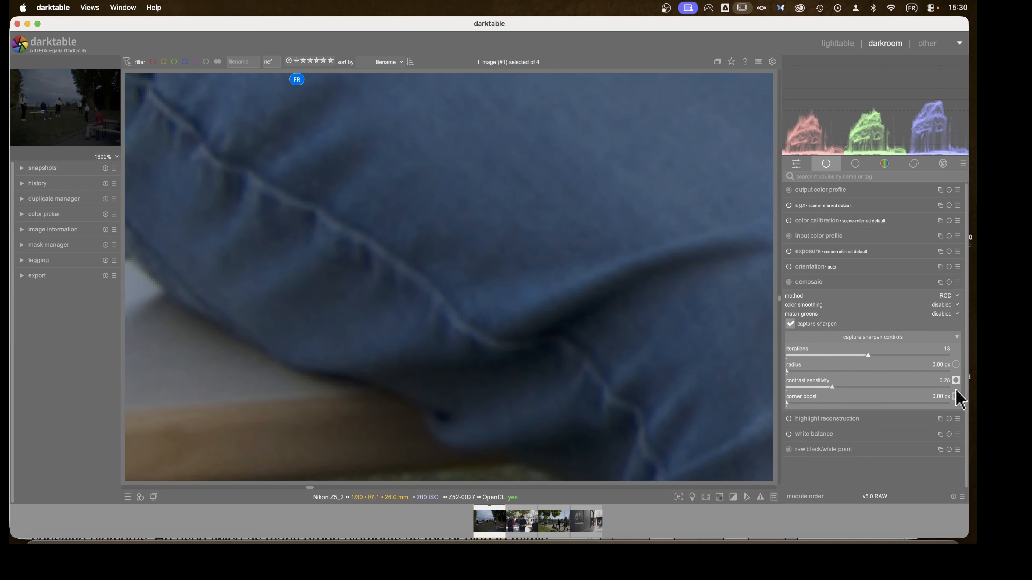
left_click(956, 365)
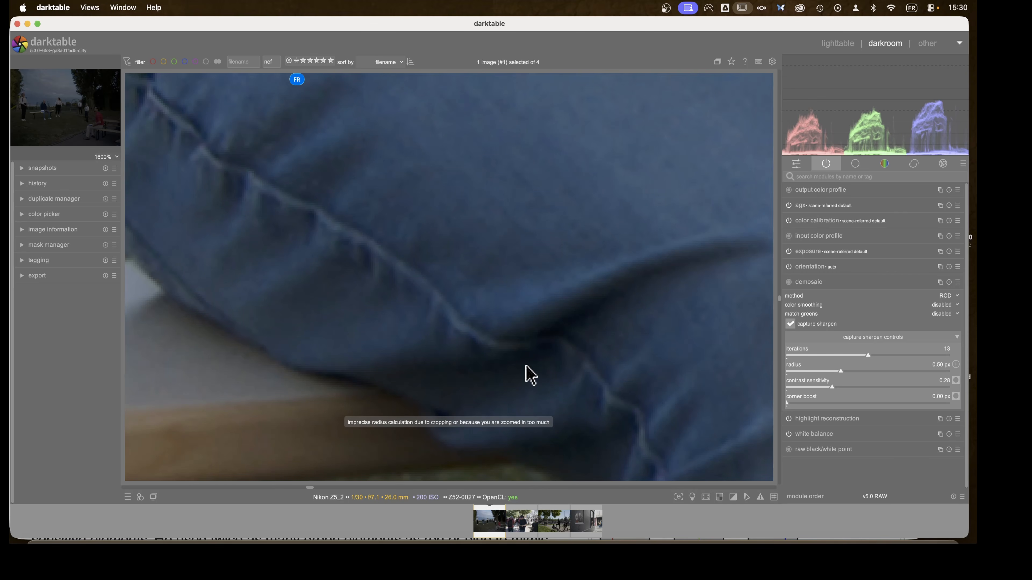
Reset the demosaic module to its defaults with the whole photo in view, and enable capture sharpen again.
scroll(526, 373, "down", 10)
scroll(525, 373, "down", 1)
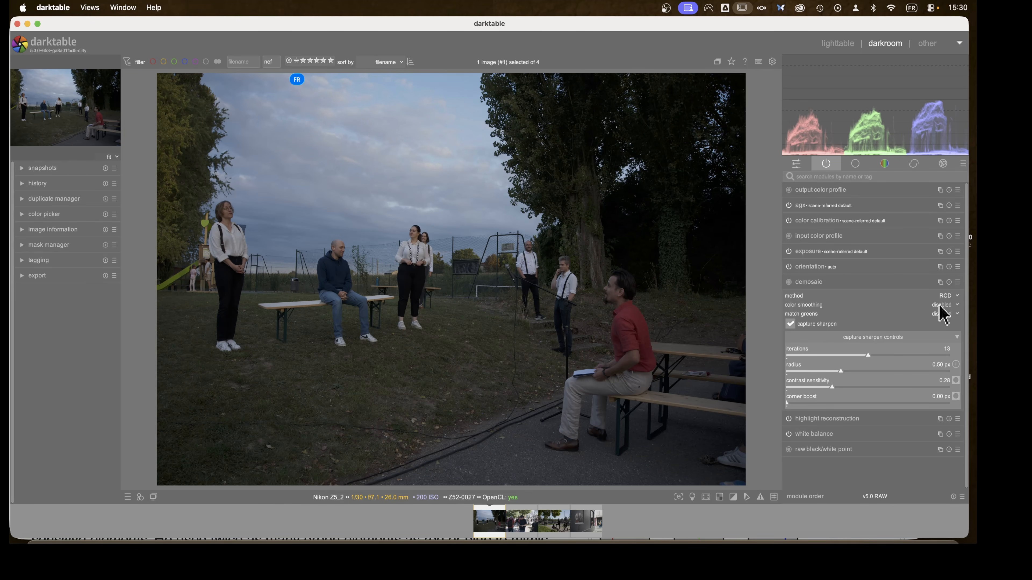
left_click(949, 282)
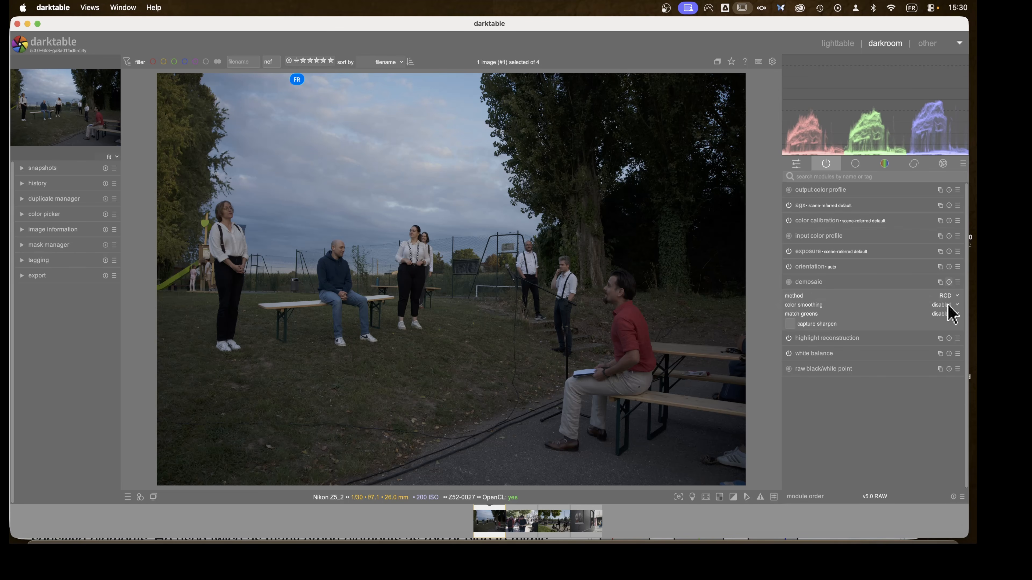
left_click(790, 324)
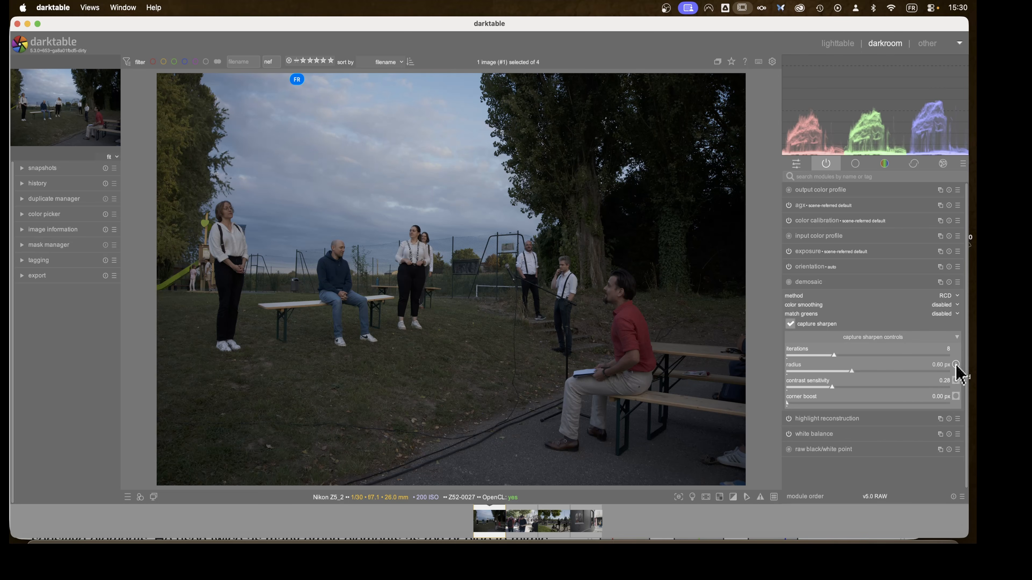
Display the contrast sensitivity mask, try a sensitivity of 0.41, and reset the value and hide the mask.
left_click(956, 380)
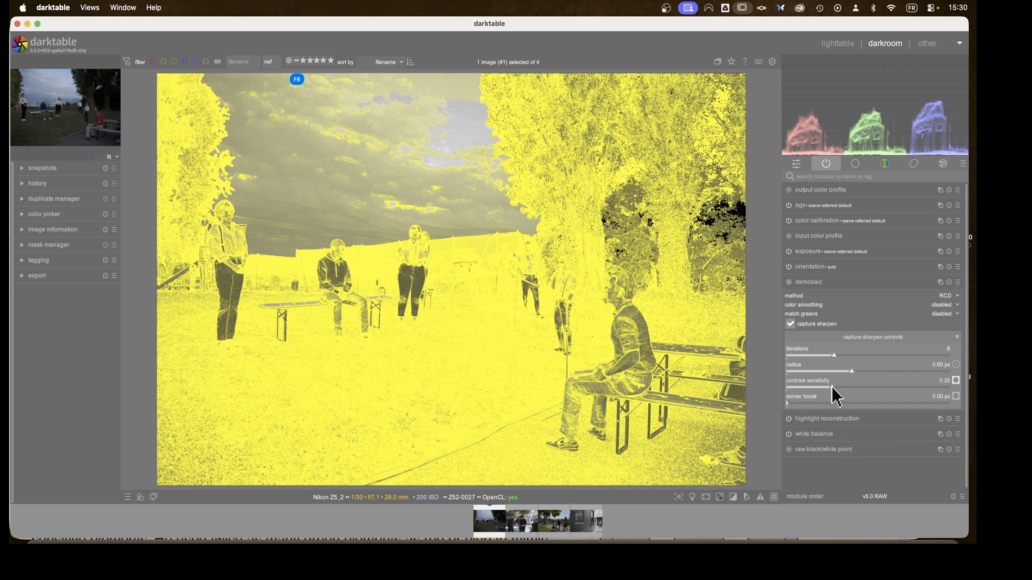
left_click_drag(832, 388, 852, 389)
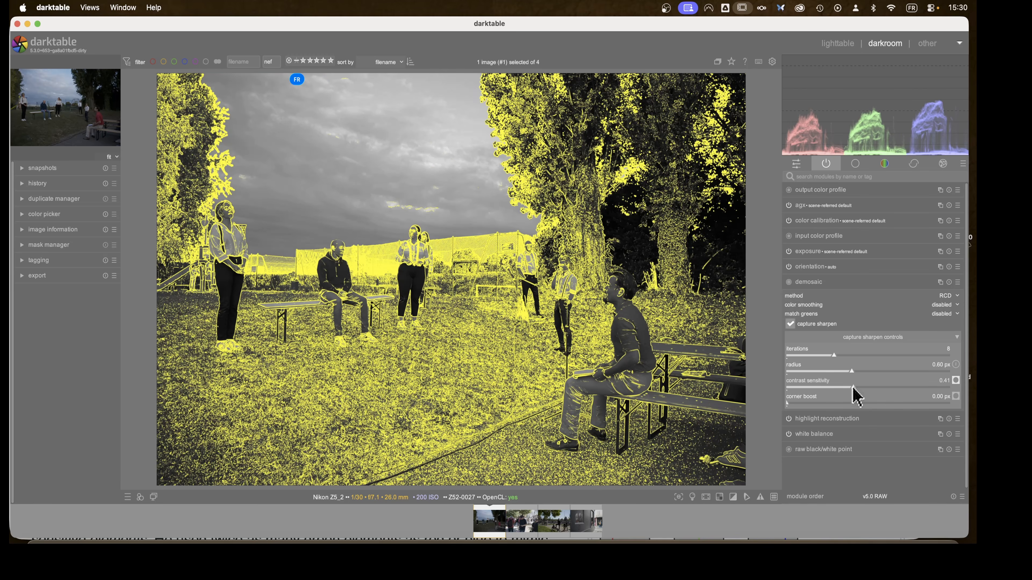
double_click(853, 388)
left_click(955, 381)
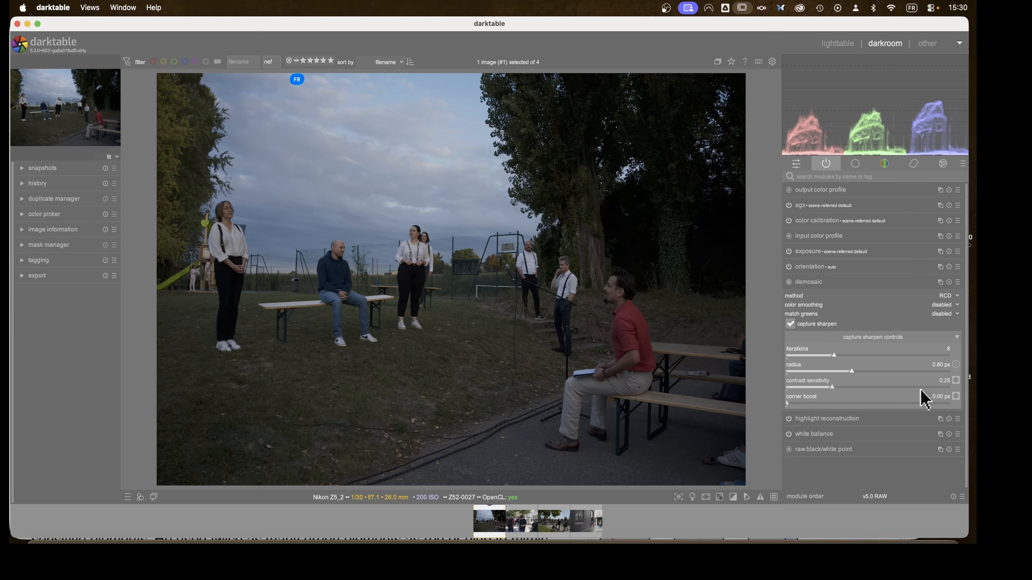
Switch capture sharpen off and back on, and collapse the demosaic module.
left_click(811, 325)
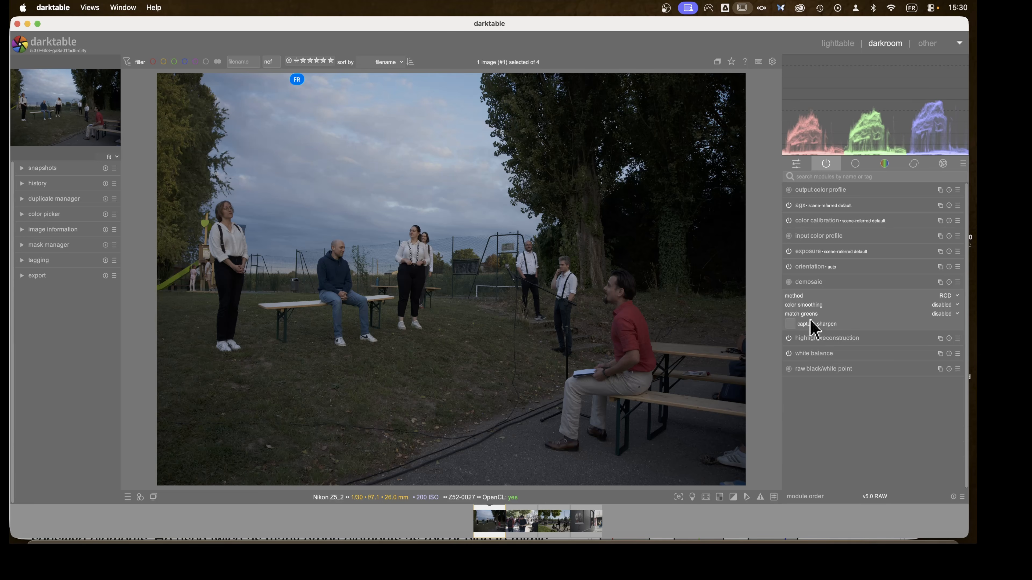
left_click(793, 324)
left_click(808, 285)
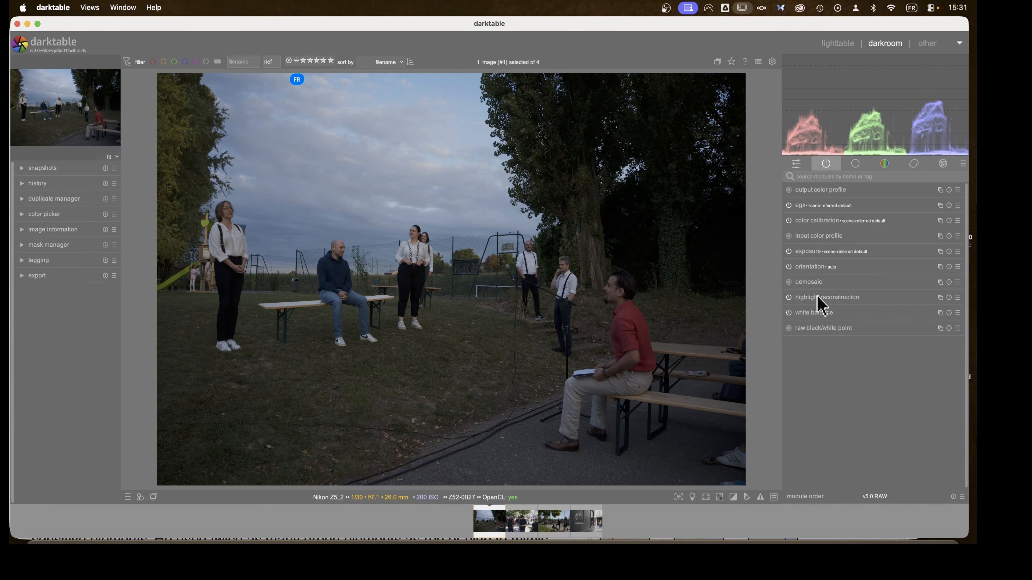
left_click(815, 284)
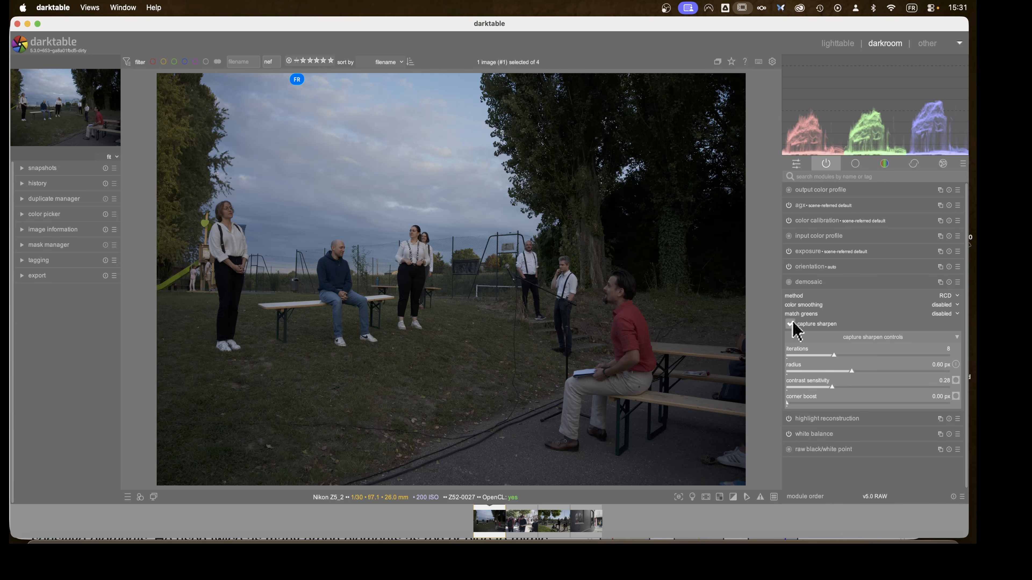
left_click(815, 283)
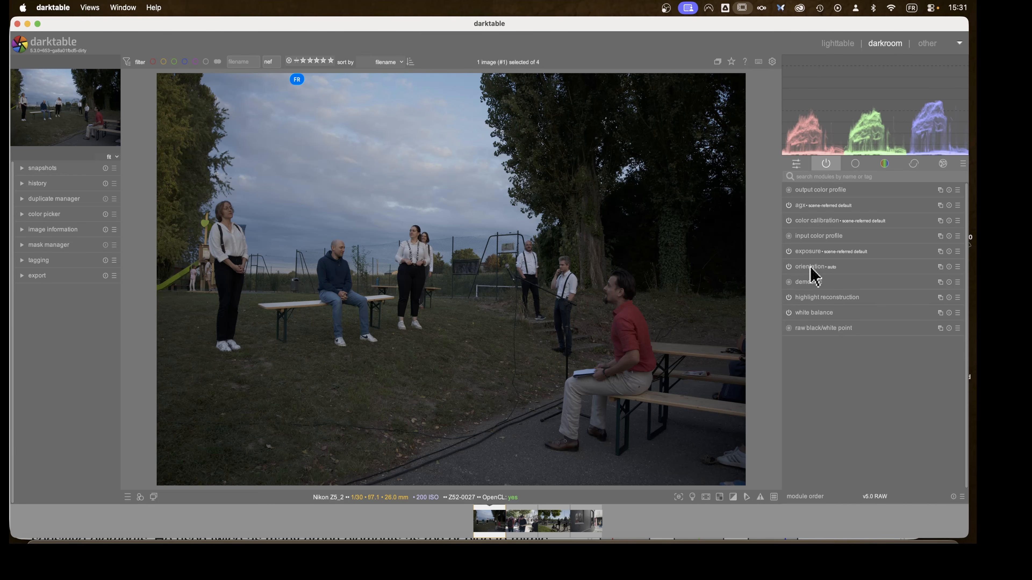
In the orientation module, rotate the photo by 180 degrees and turn it back upright.
left_click(810, 266)
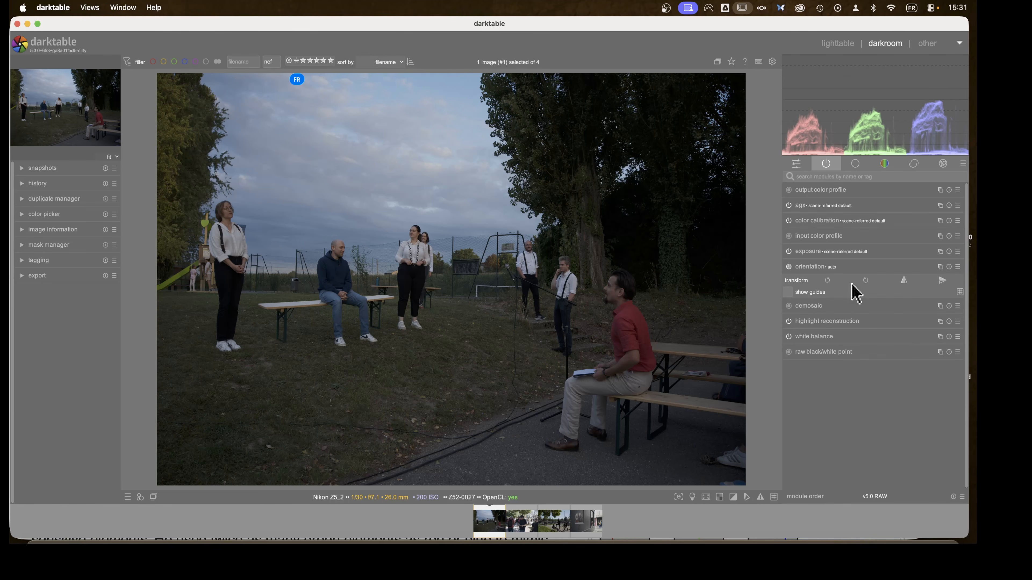
left_click(827, 280)
left_click(826, 280)
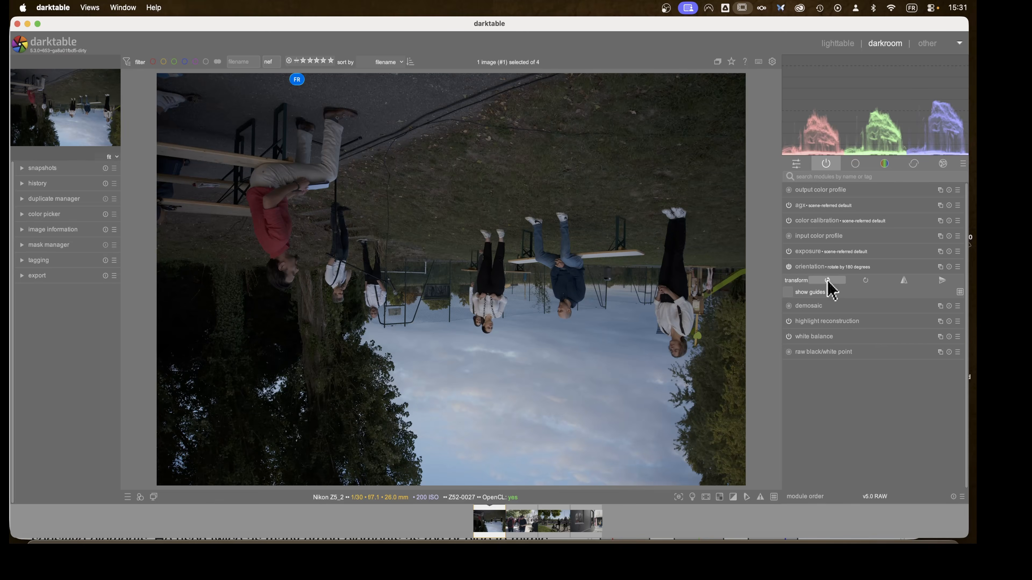
left_click(826, 281)
left_click(827, 281)
left_click(807, 268)
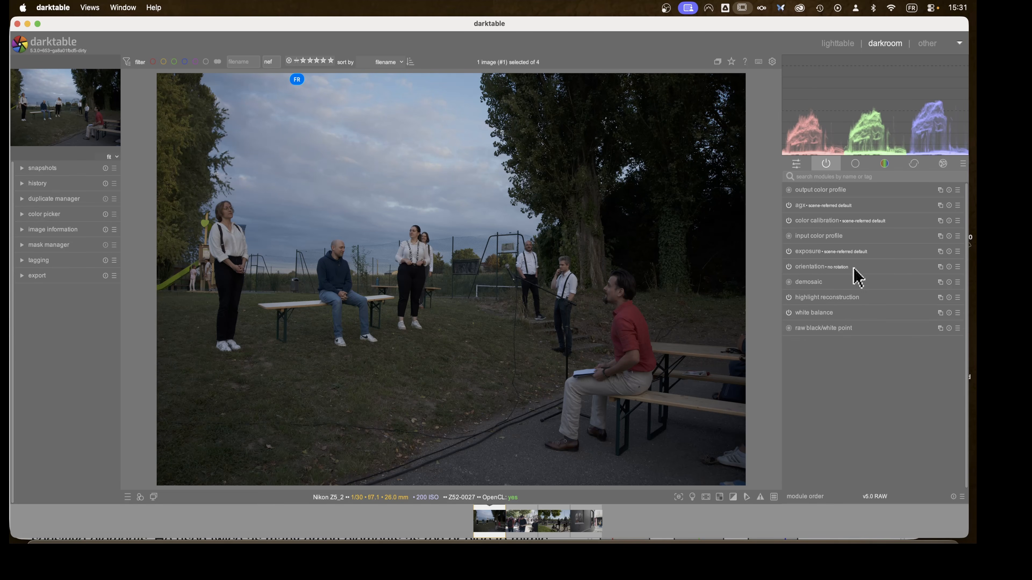
In the exposure module, try an exposure of about 0 EV and reset the module to its defaults.
left_click(809, 252)
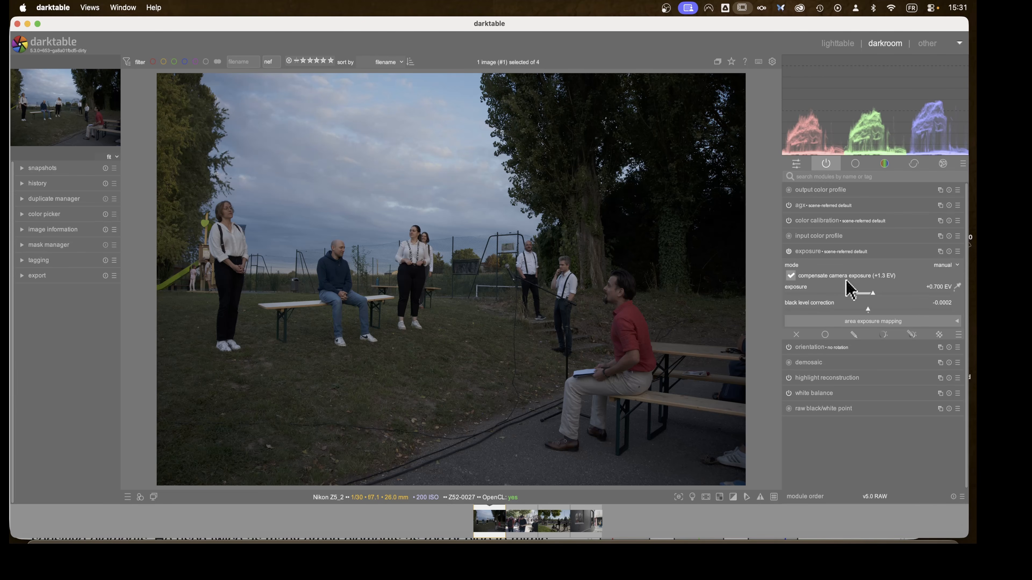
mouse_move(851, 289)
left_mouse_down()
mouse_move(879, 302)
mouse_move(942, 302)
mouse_move(841, 302)
mouse_move(928, 299)
mouse_move(857, 299)
left_mouse_up()
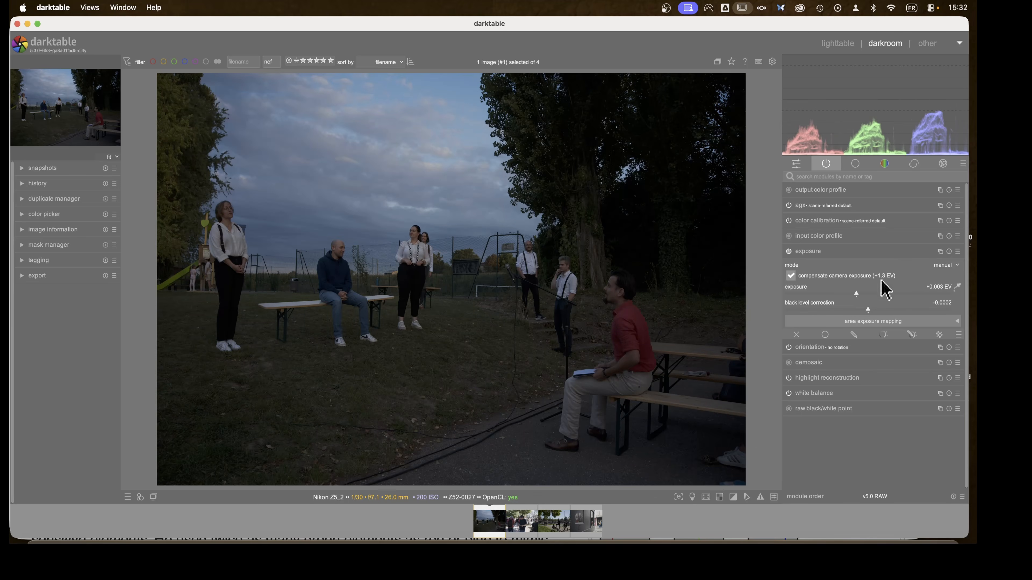
left_click(949, 252)
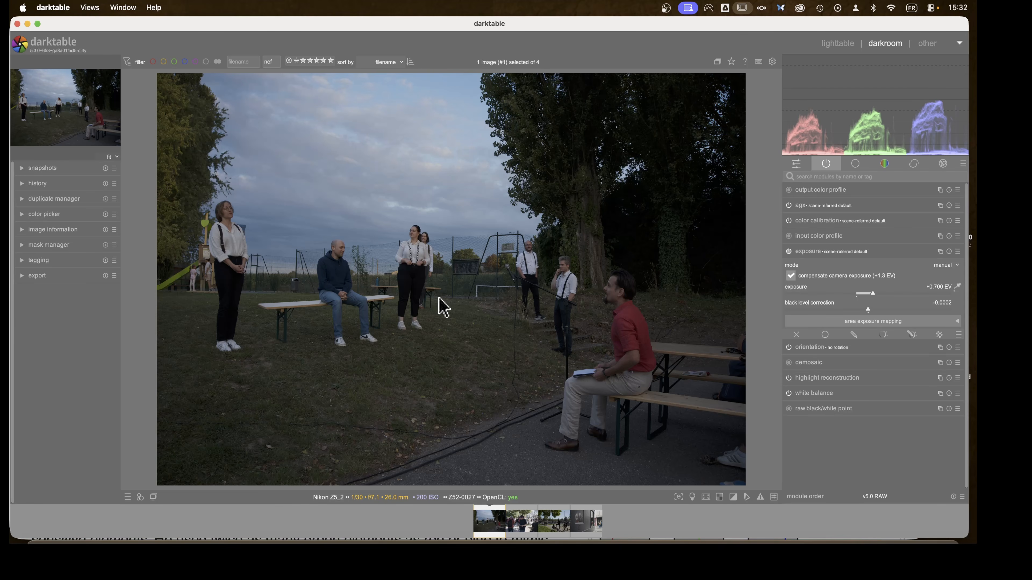
Raise the exposure to about +2.27 EV, judging the brightness in color assessment mode with its white frame.
key("ctrl+b")
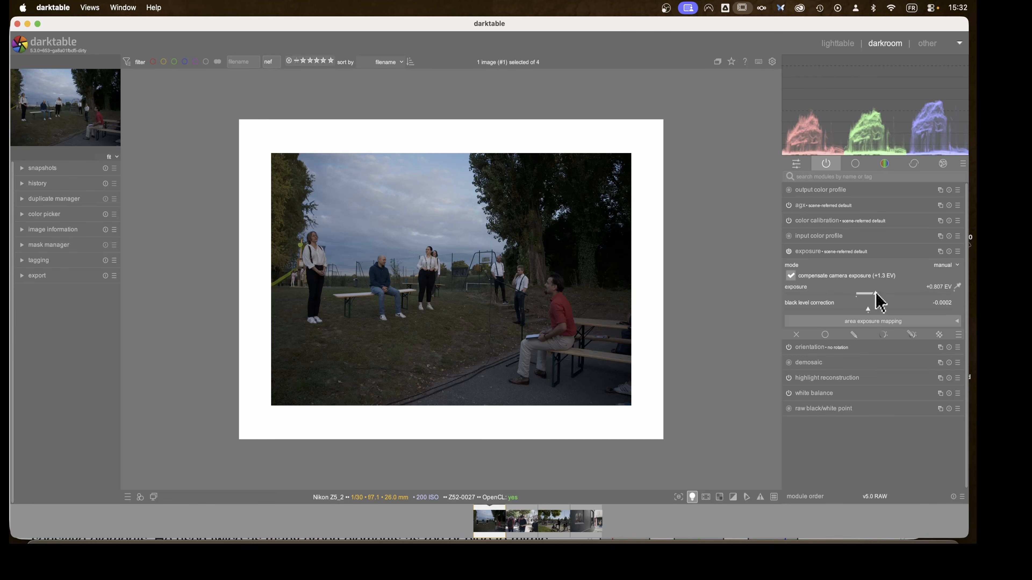
left_click_drag(874, 294, 914, 305)
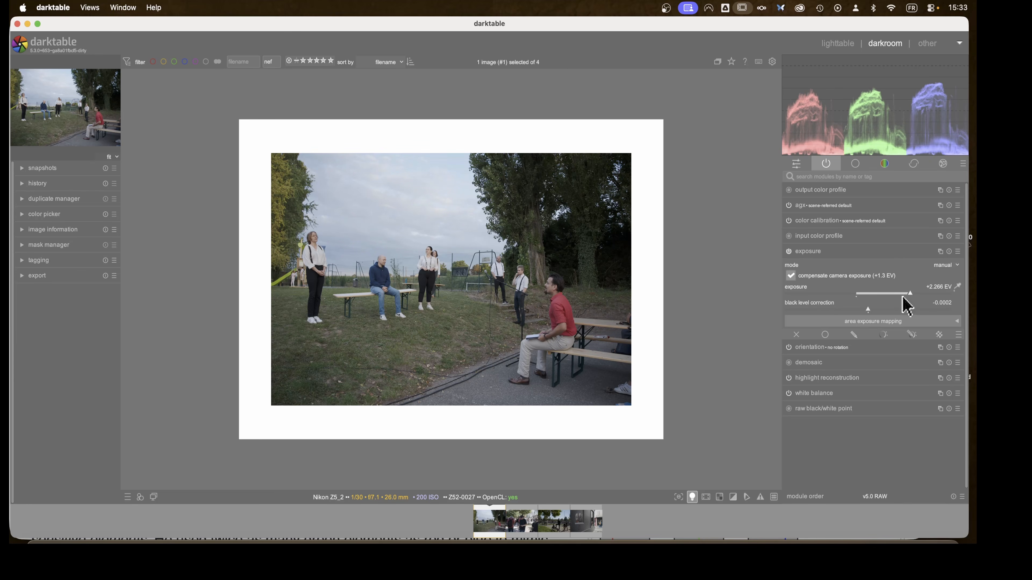
left_click(823, 252)
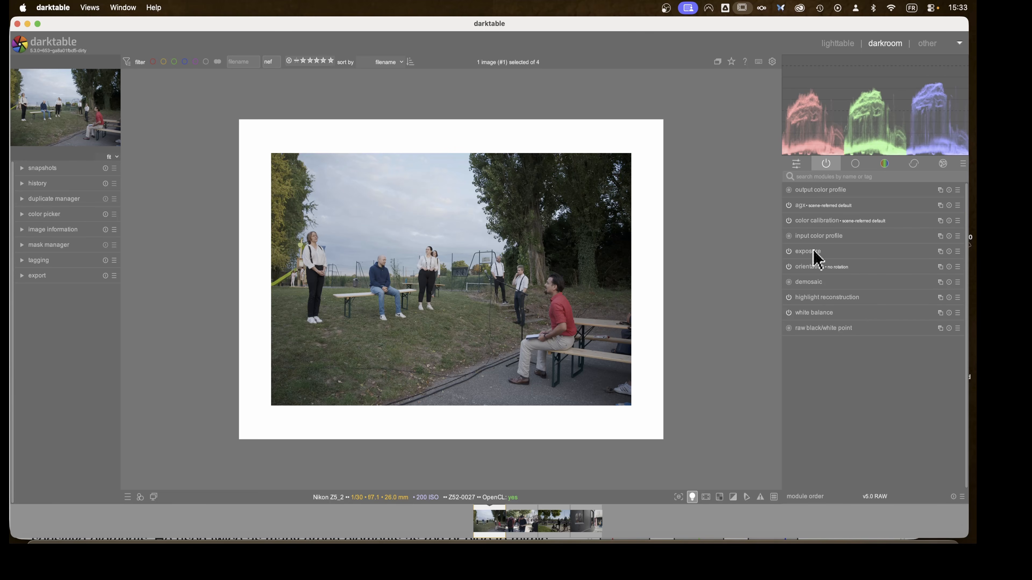
key("ctrl+b")
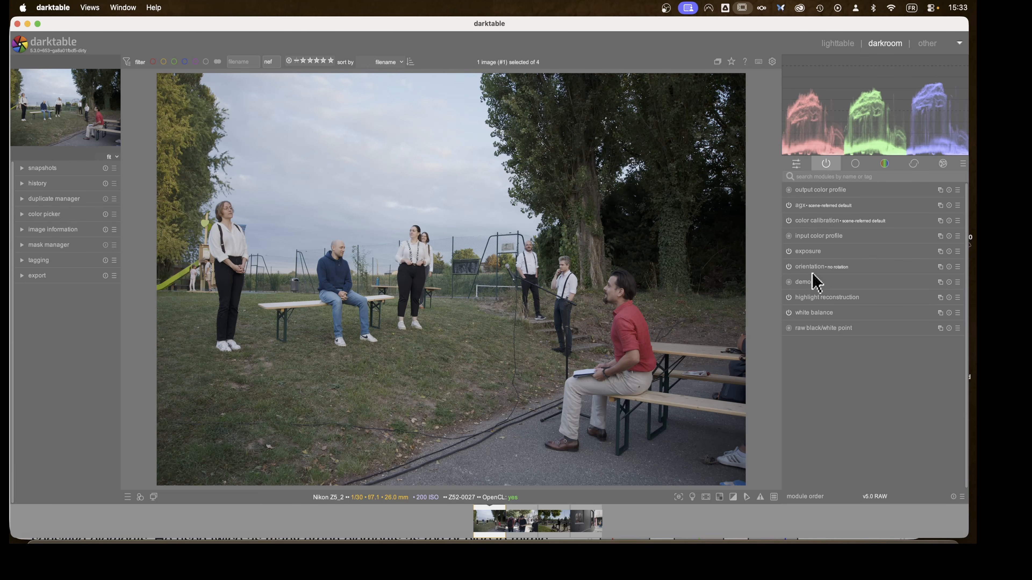
Review the input profile, working profile and gamut clipping settings of the input color profile module.
left_click(807, 237)
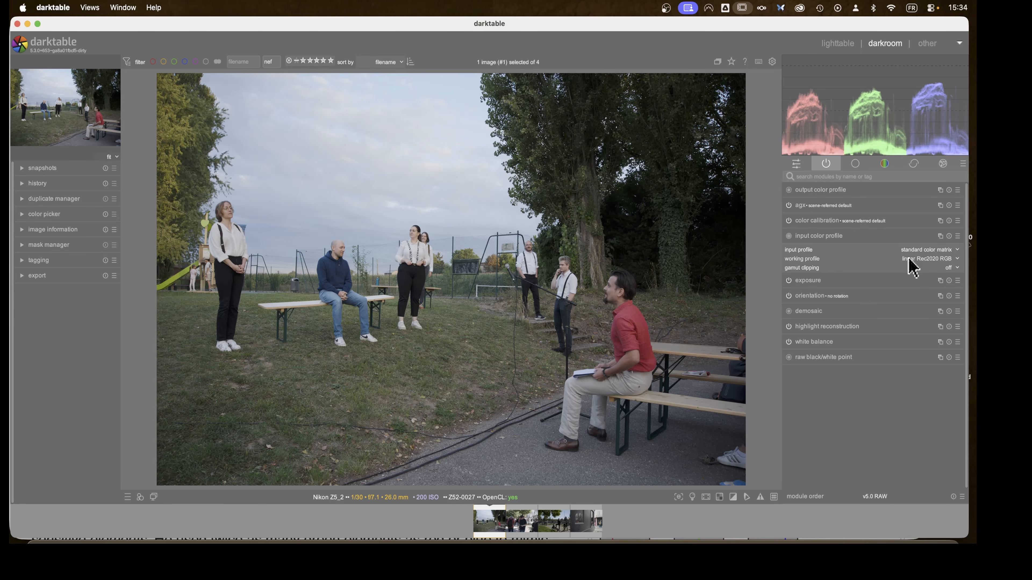
left_click(829, 238)
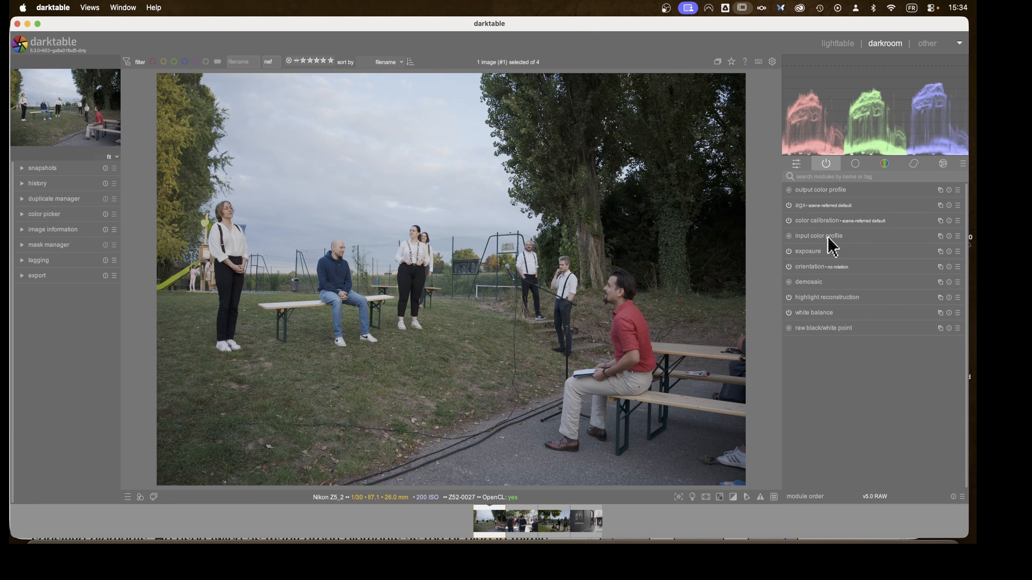
In color calibration, set the white balance by picking the illuminant from the standing woman's white shirt.
left_click(810, 223)
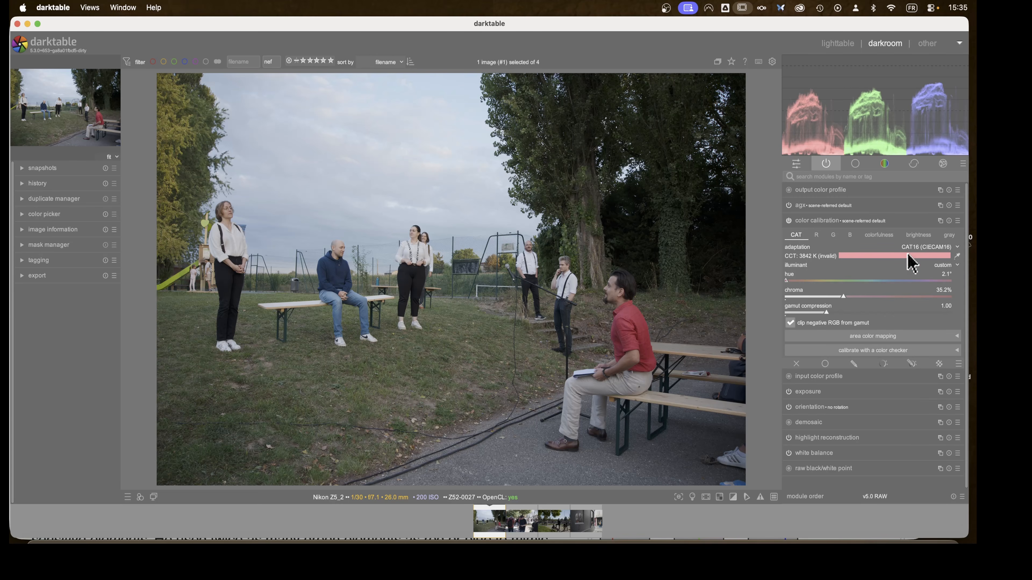
left_click(957, 256)
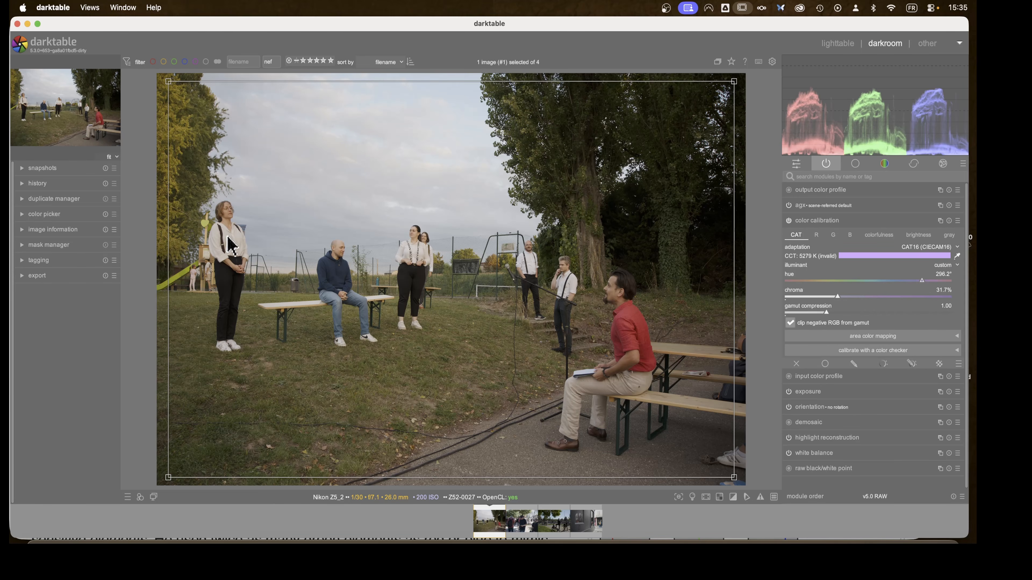
left_click_drag(226, 240, 215, 253)
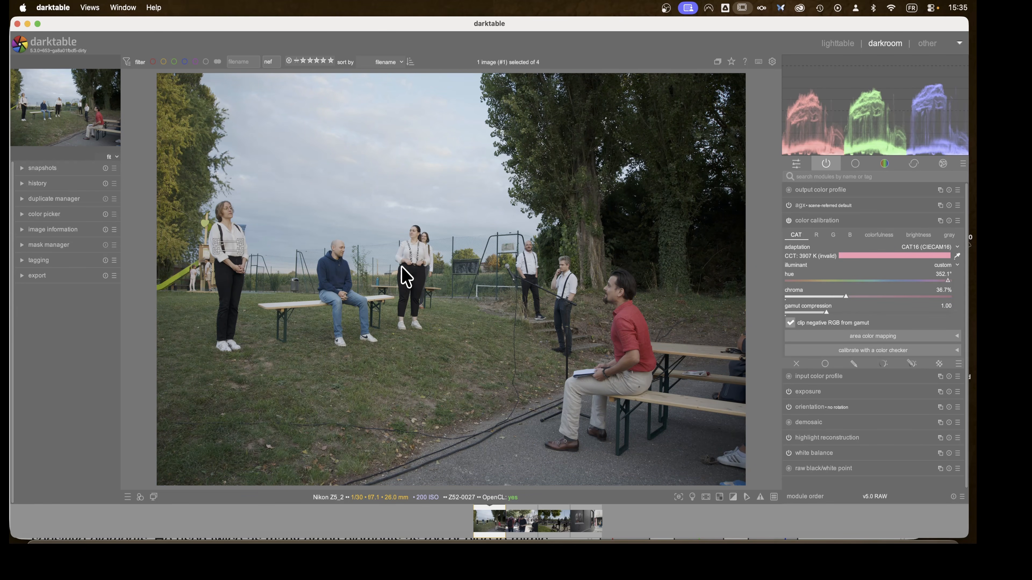
Try picking the illuminant from several areas, including the asphalt path and the standing woman's white shirt, and reset color calibration.
left_click_drag(403, 248, 568, 296)
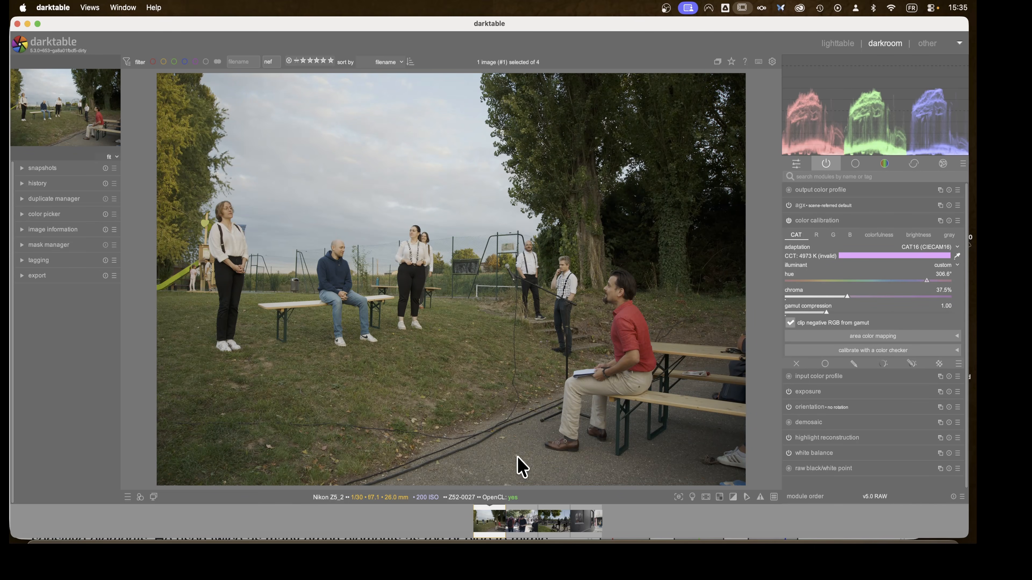
left_click_drag(516, 458, 663, 483)
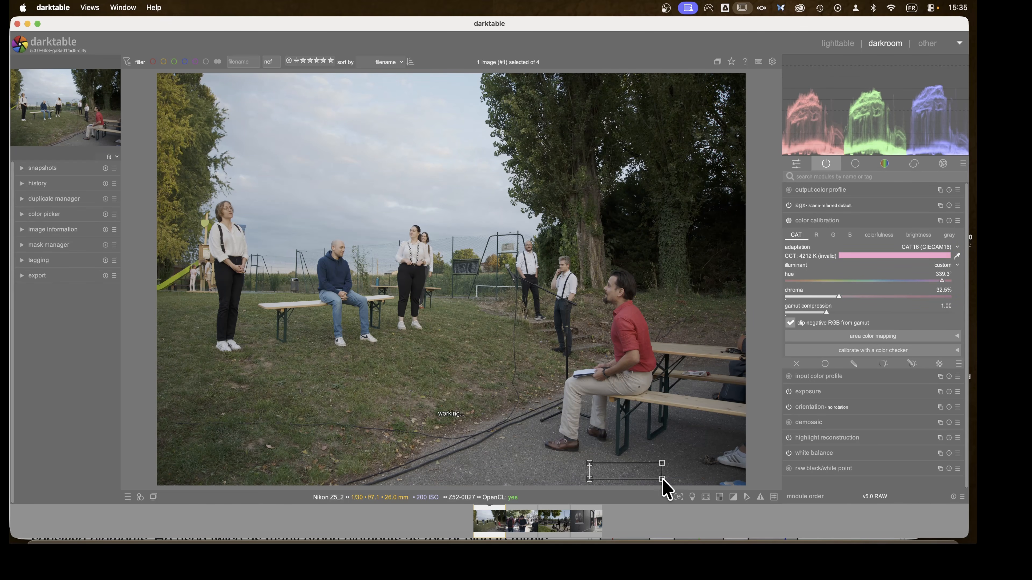
left_click_drag(489, 463, 554, 482)
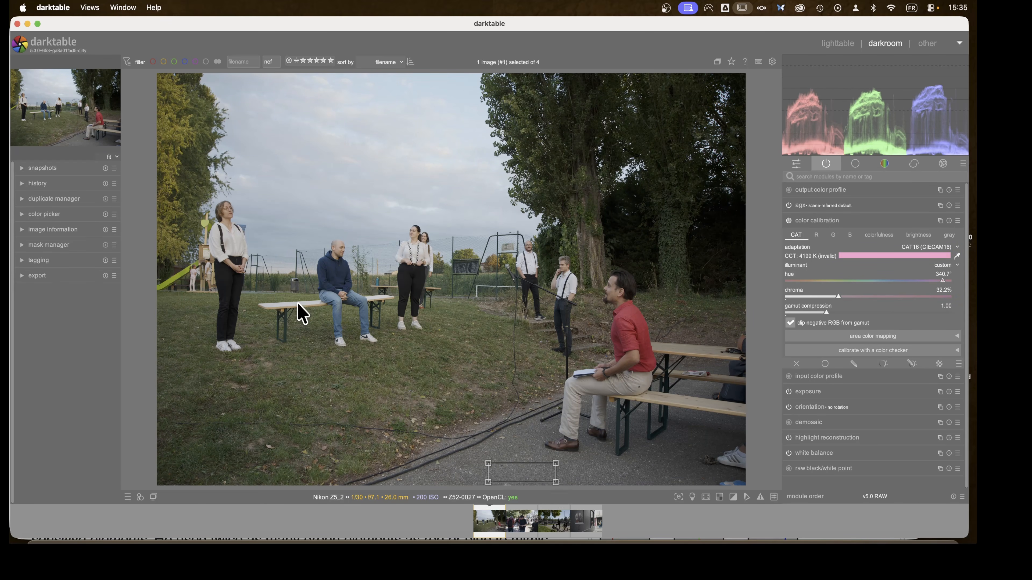
left_click_drag(210, 237, 243, 252)
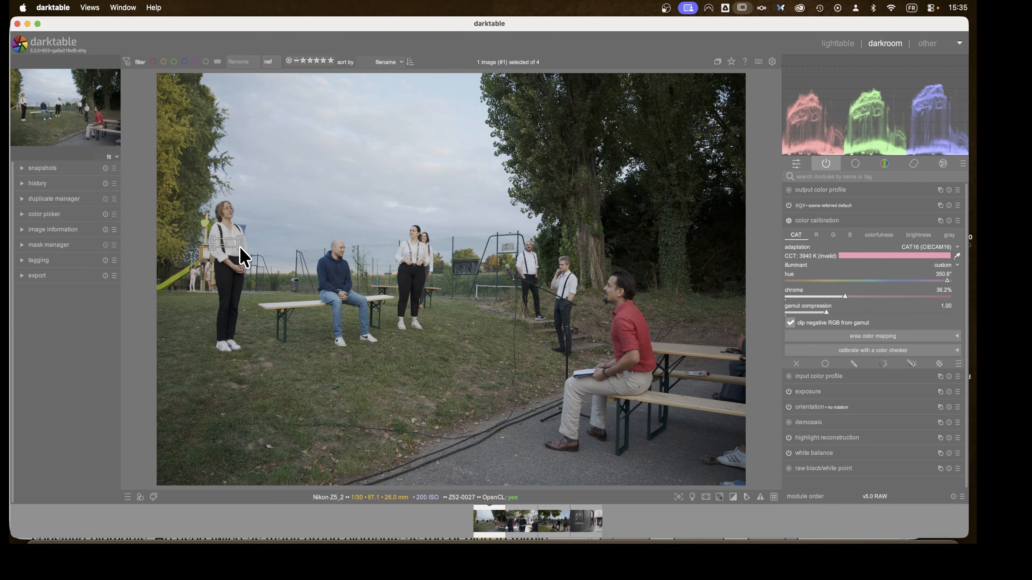
left_click_drag(488, 456, 553, 478)
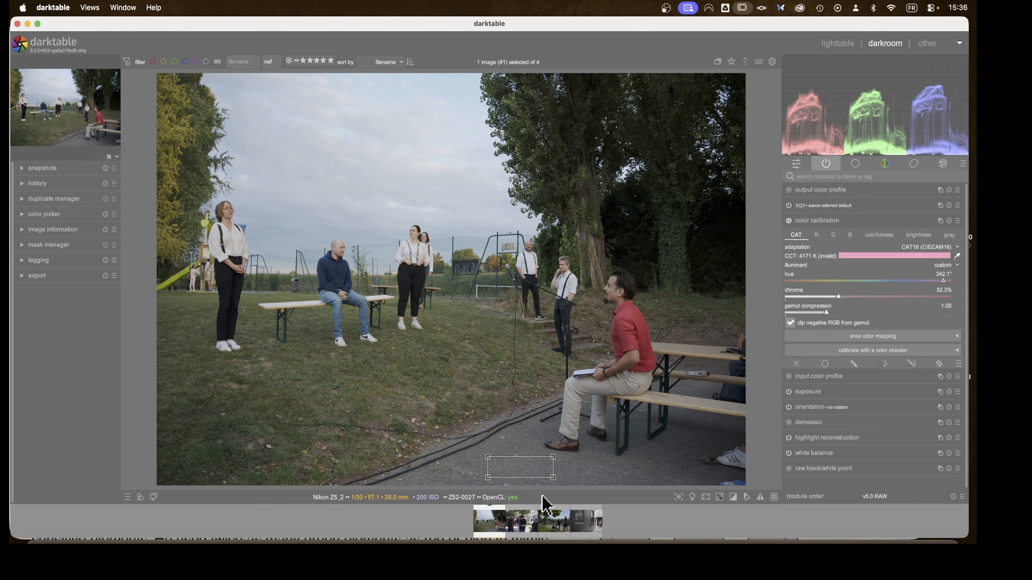
left_click(948, 221)
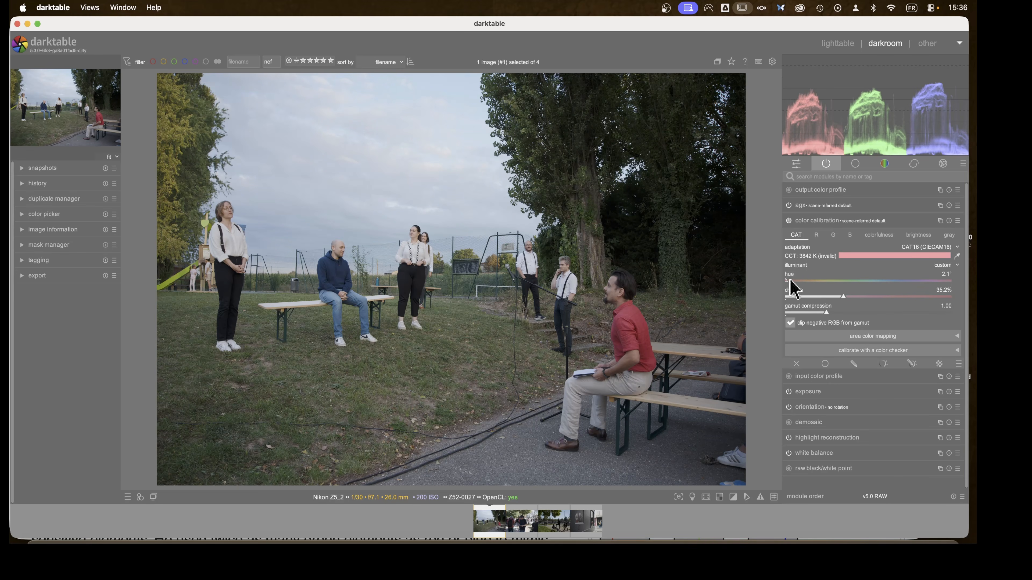
Try illuminant hues of about 116°, 306°, 16° and 174° in color calibration, resetting the module after the trials.
left_click_drag(786, 280, 836, 281)
left_click(949, 222)
key("super+z")
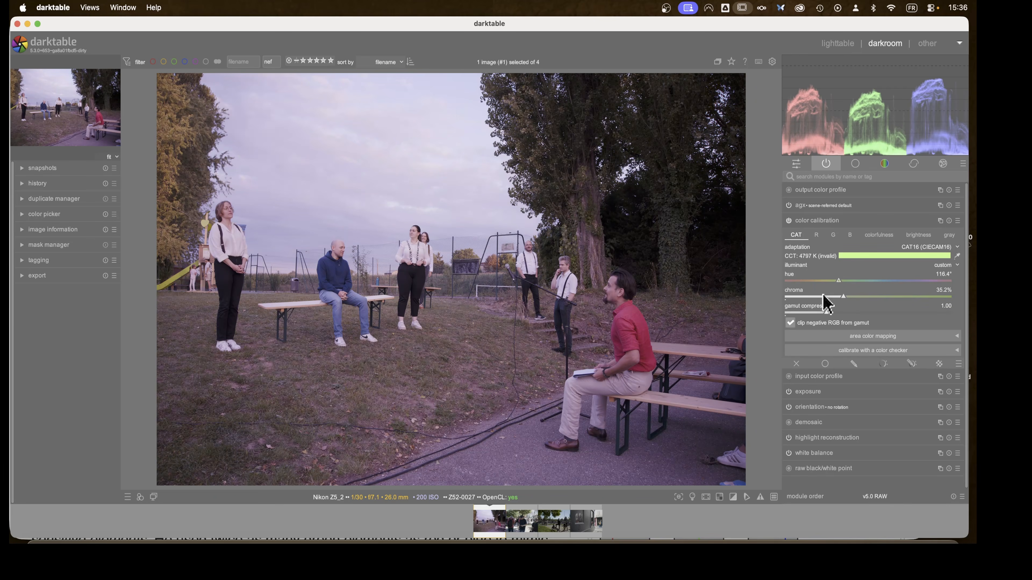
left_click(949, 221)
left_click(926, 282)
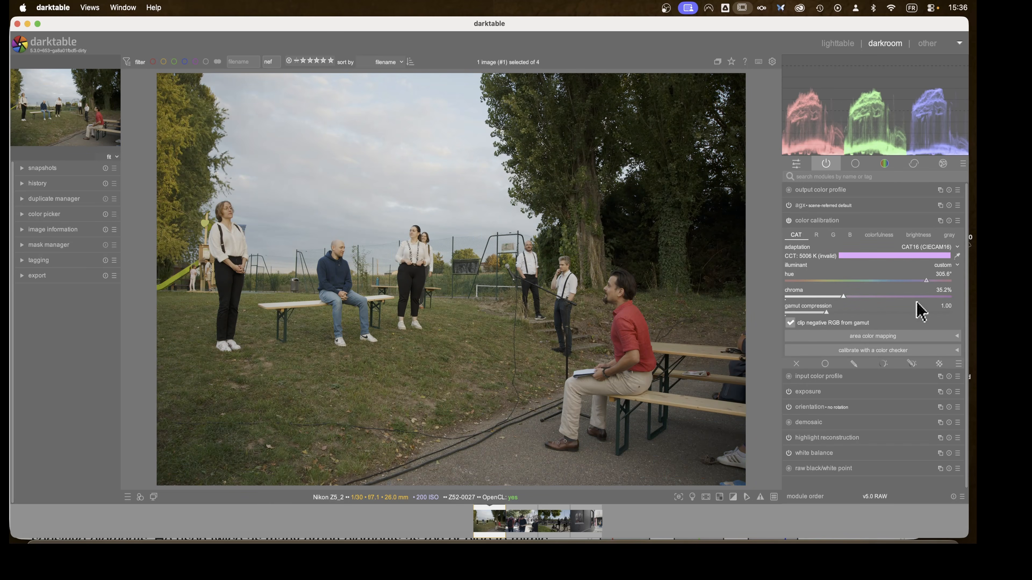
left_click(949, 221)
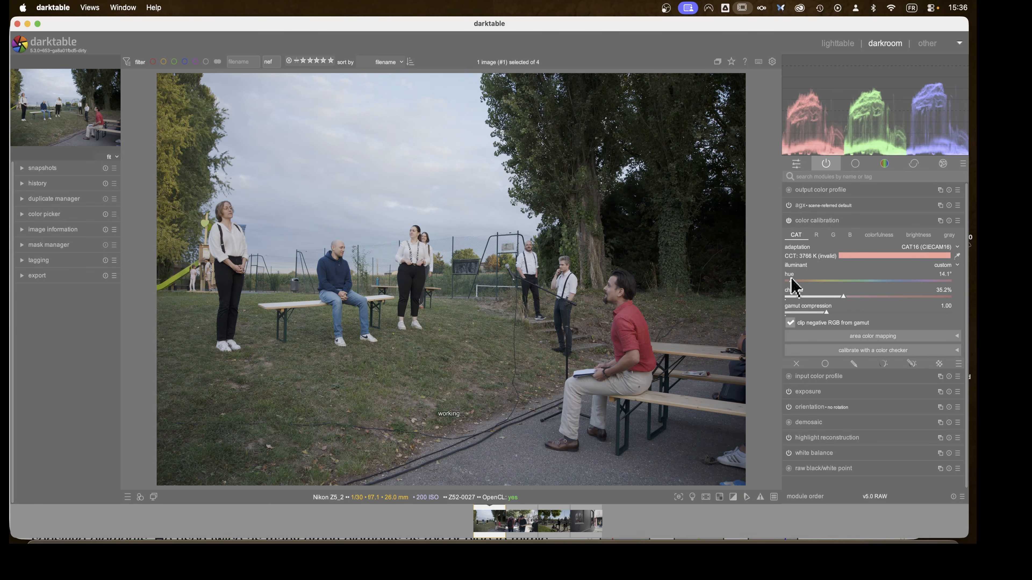
left_click_drag(790, 280, 822, 281)
left_click_drag(843, 296, 790, 293)
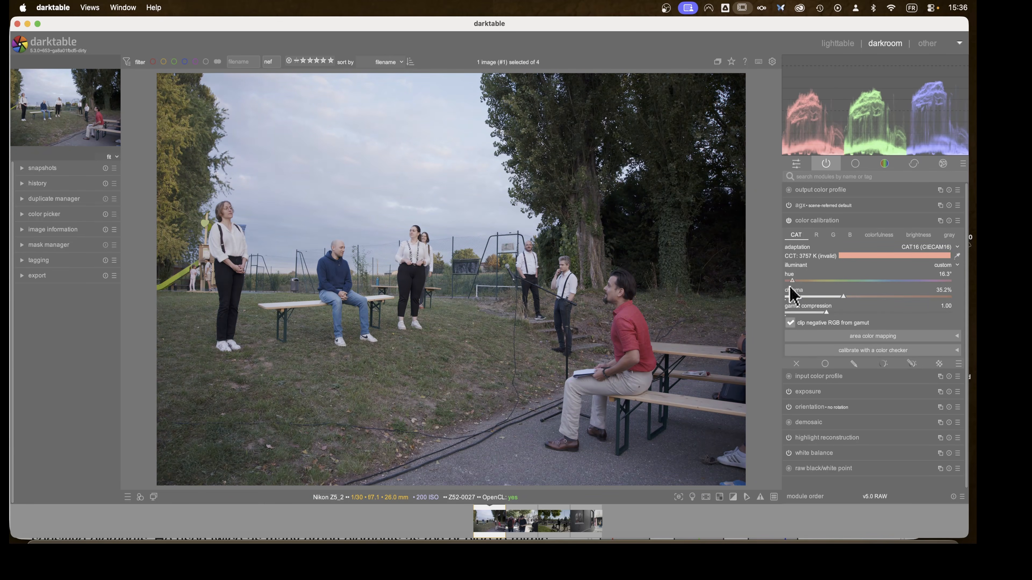
left_click(950, 221)
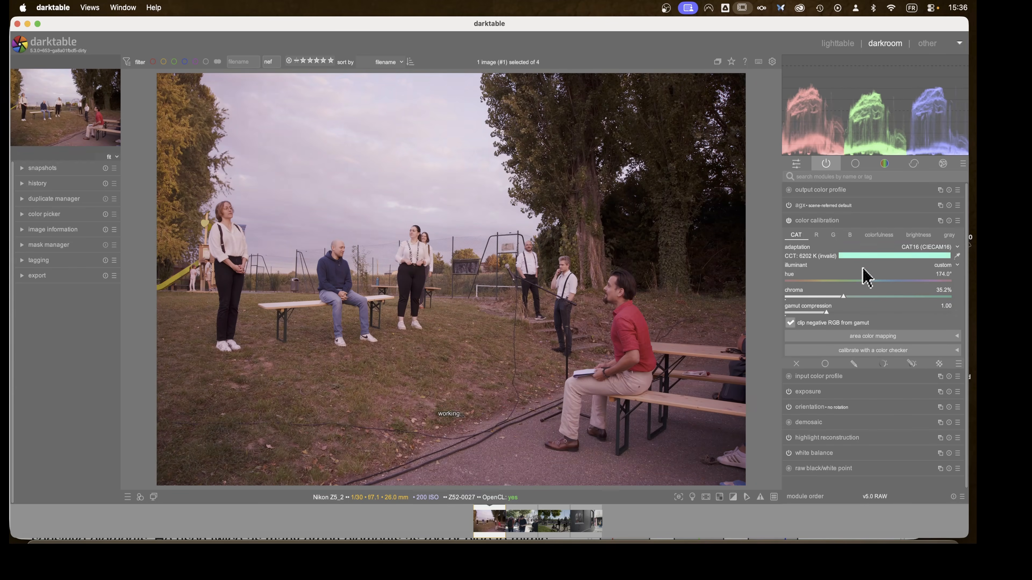
left_click(949, 220)
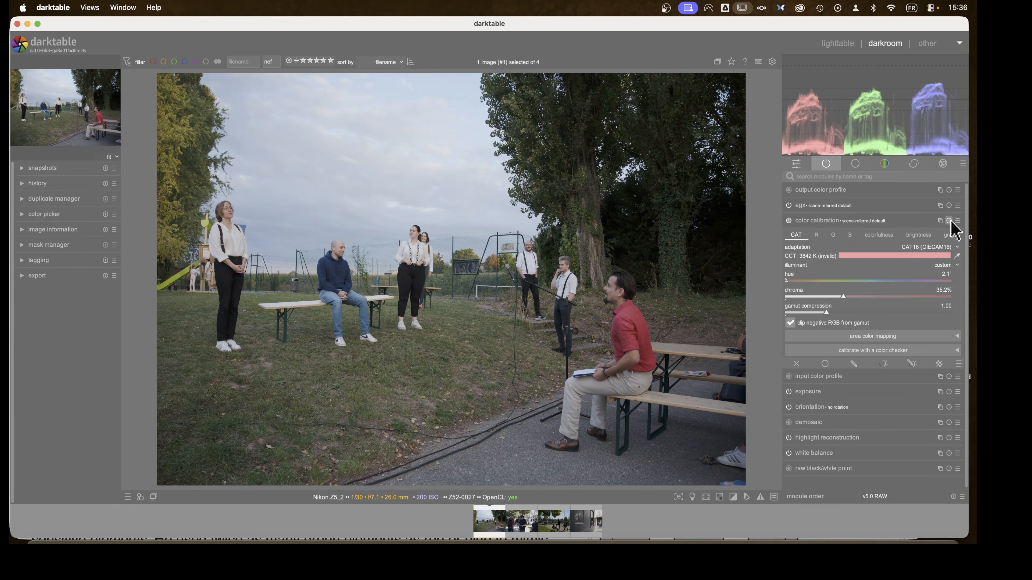
Try lower illuminant chroma values of about 14.2% and 16.3%, the latter with a hue of about 147°.
left_click(841, 296)
left_click_drag(842, 297, 809, 299)
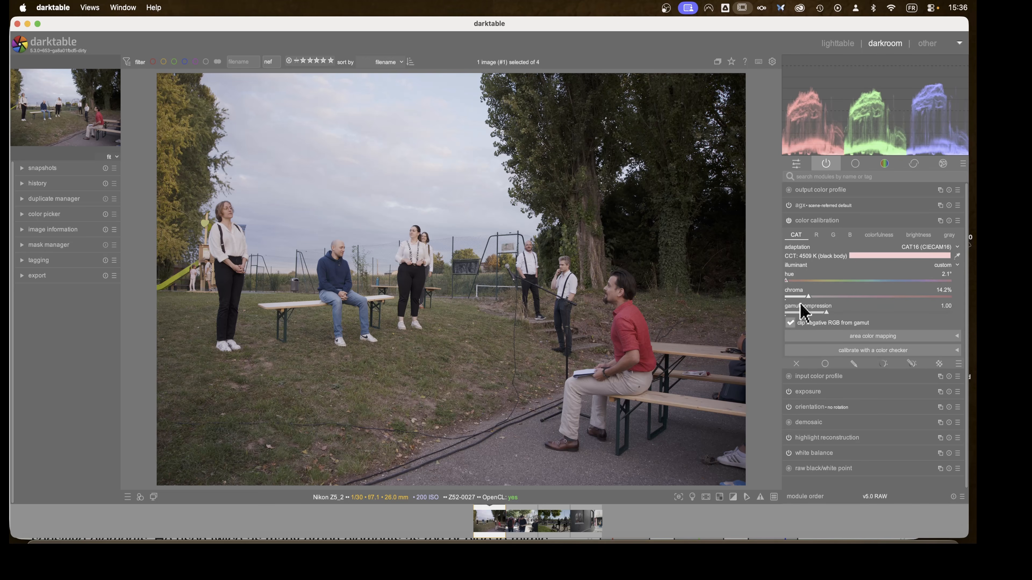
left_click_drag(807, 296, 812, 297)
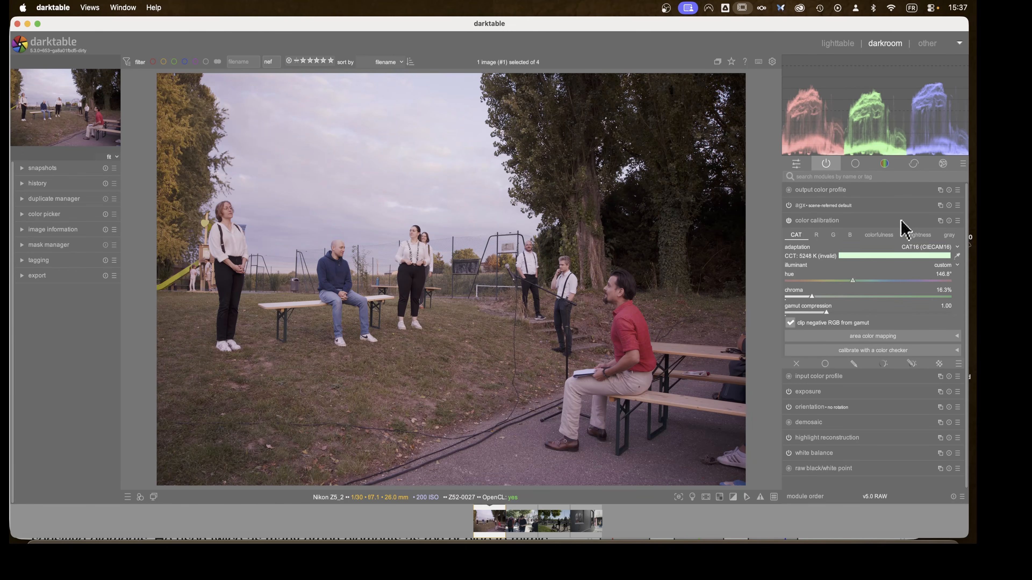
Reset color calibration to its defaults, lower the illuminant chroma to about 25.4% and collapse the module.
left_click(949, 220)
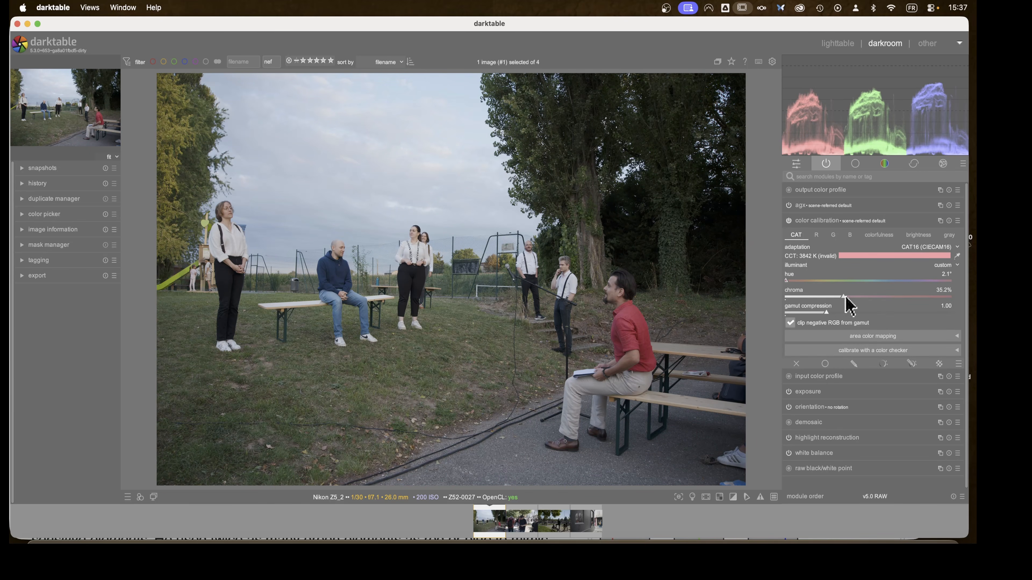
left_click_drag(843, 295, 827, 297)
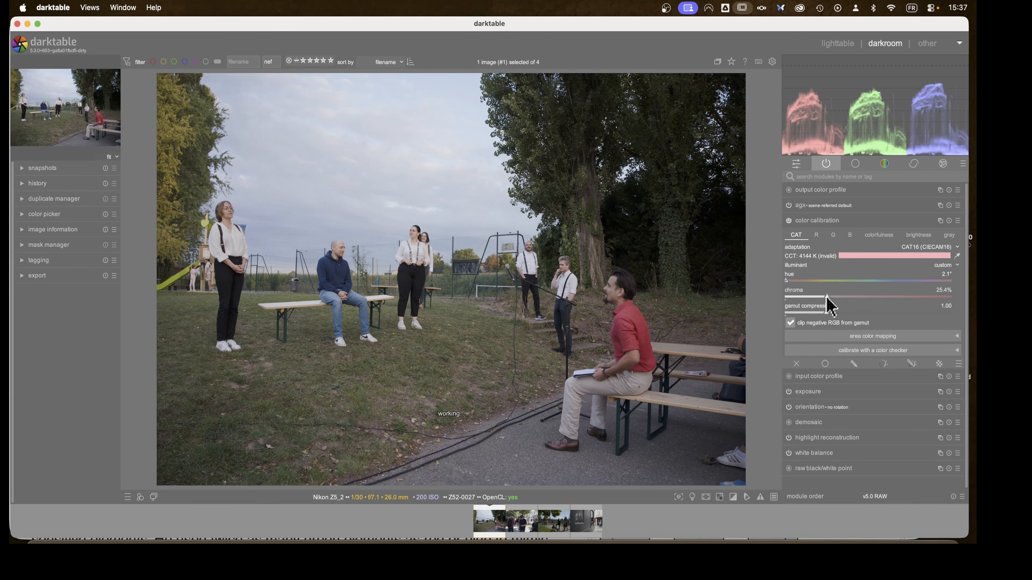
left_click(806, 221)
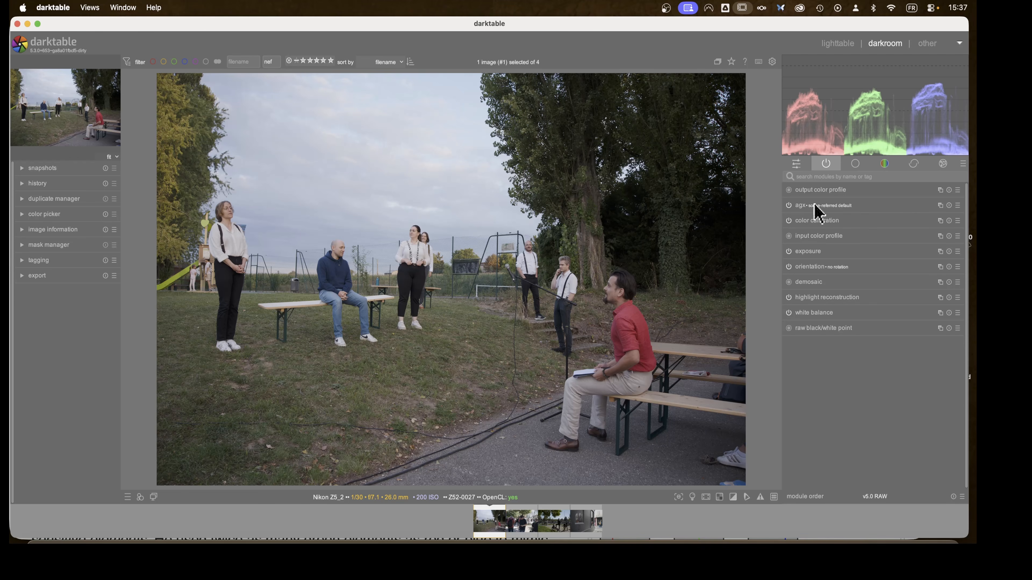
Enable color balance rgb with the basic colorfulness preset "standard" and check its saturation settings.
left_click(882, 165)
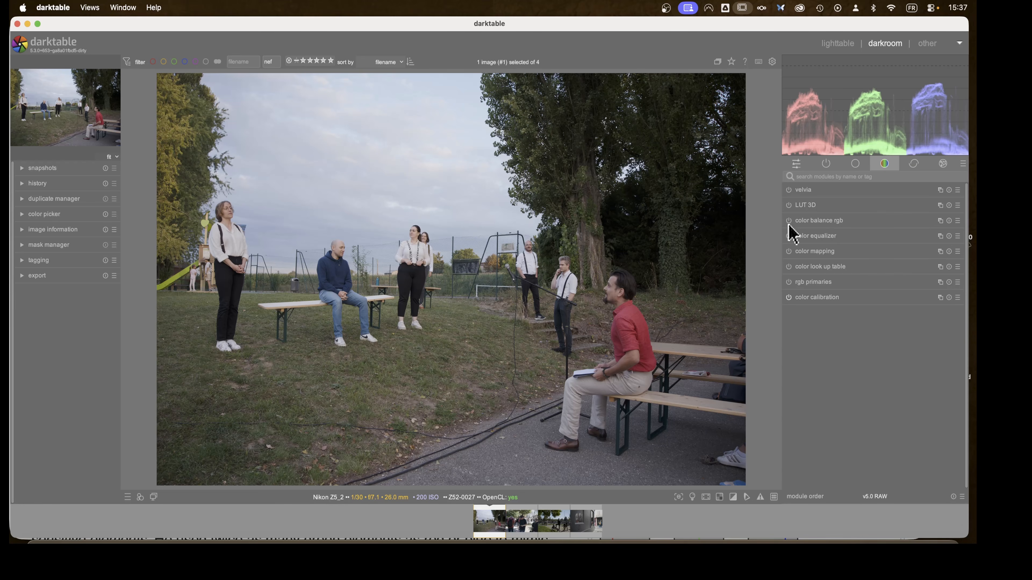
left_click(957, 221)
mouse_move(934, 231)
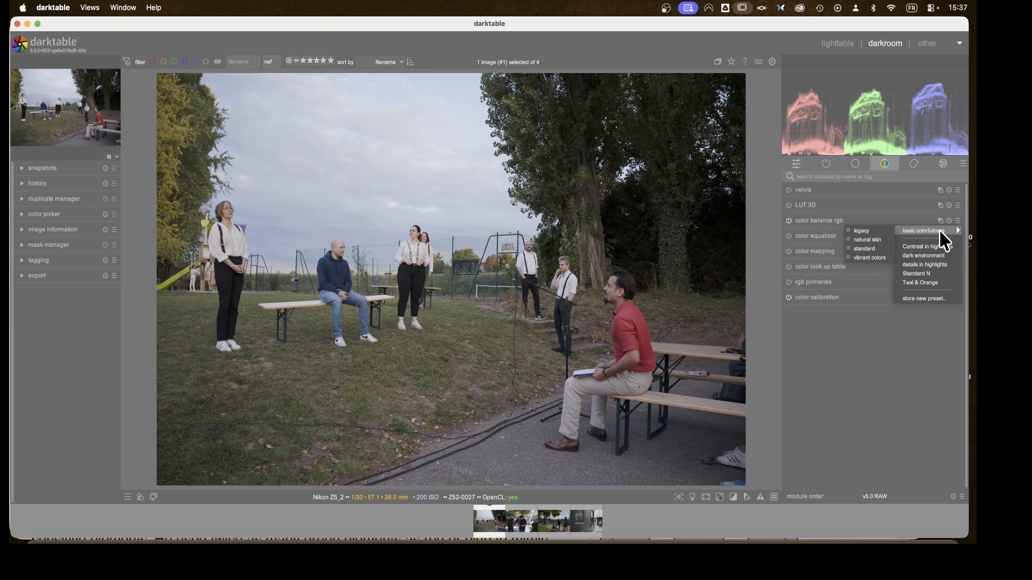
left_click(871, 248)
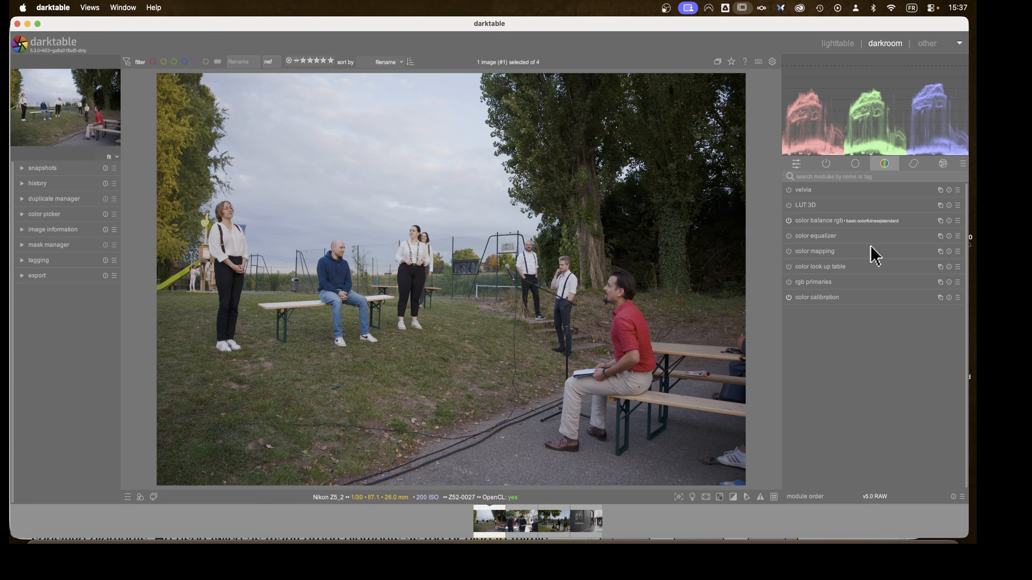
left_click(822, 222)
left_click(816, 194)
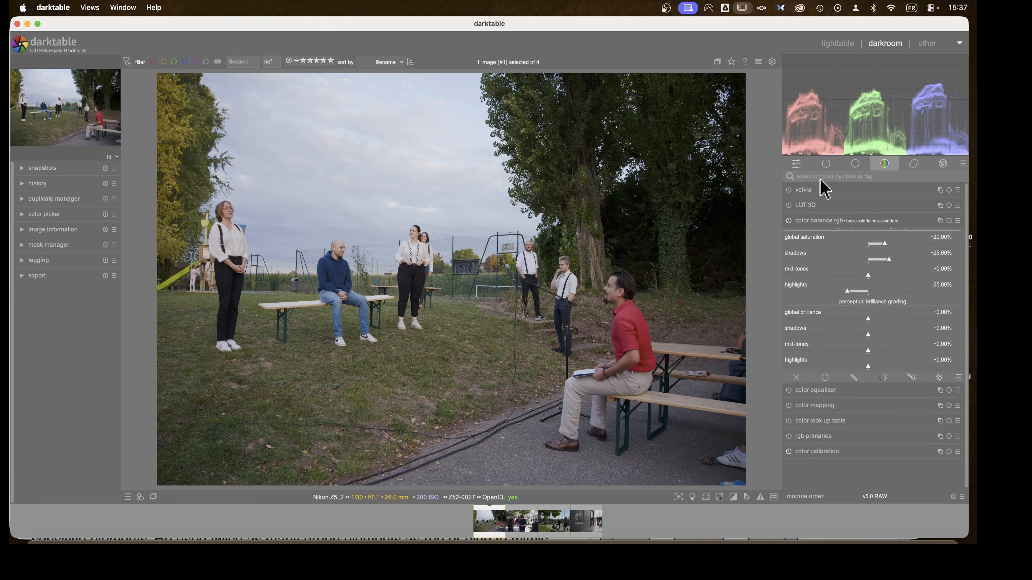
left_click(829, 165)
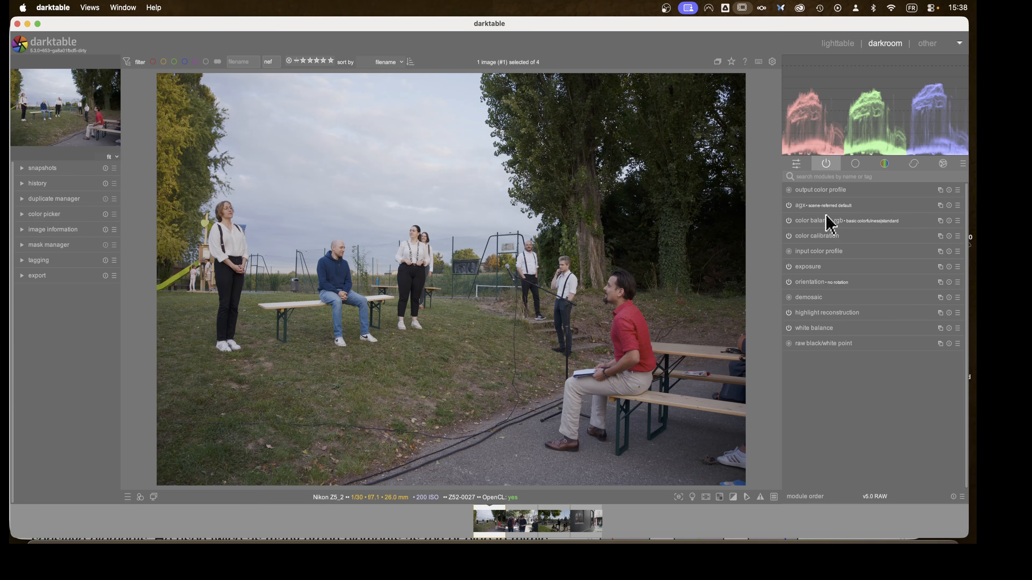
Enable the contrast equalizer with the "sharpen" preset and compare the image with the module off and on.
left_click(855, 164)
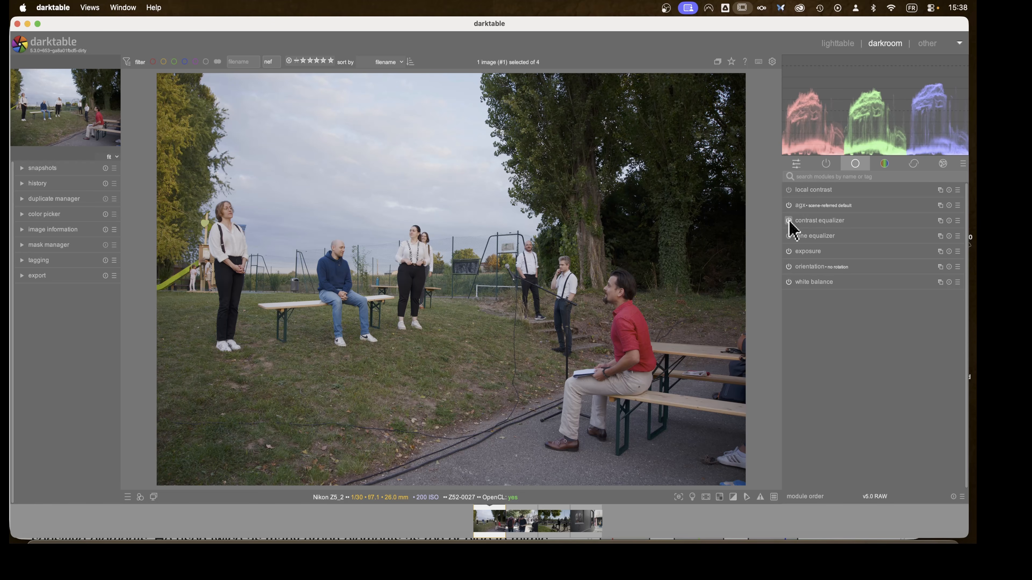
left_click(806, 221)
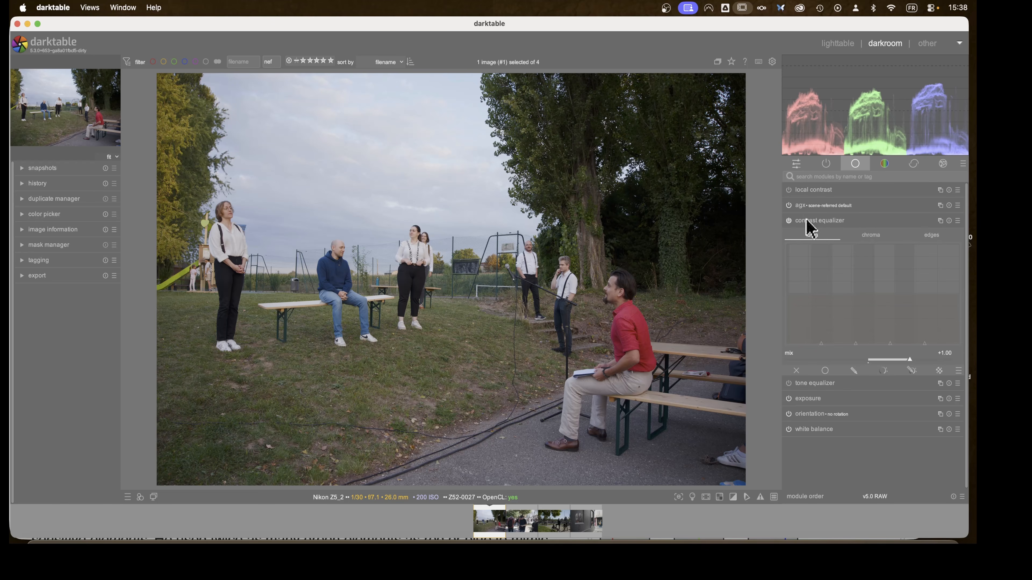
left_click(958, 220)
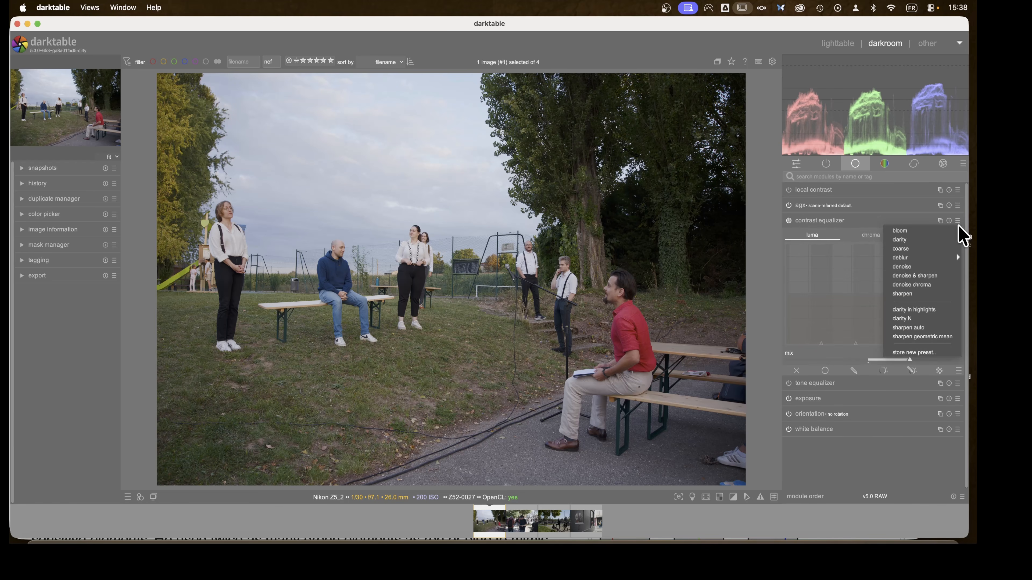
left_click(901, 293)
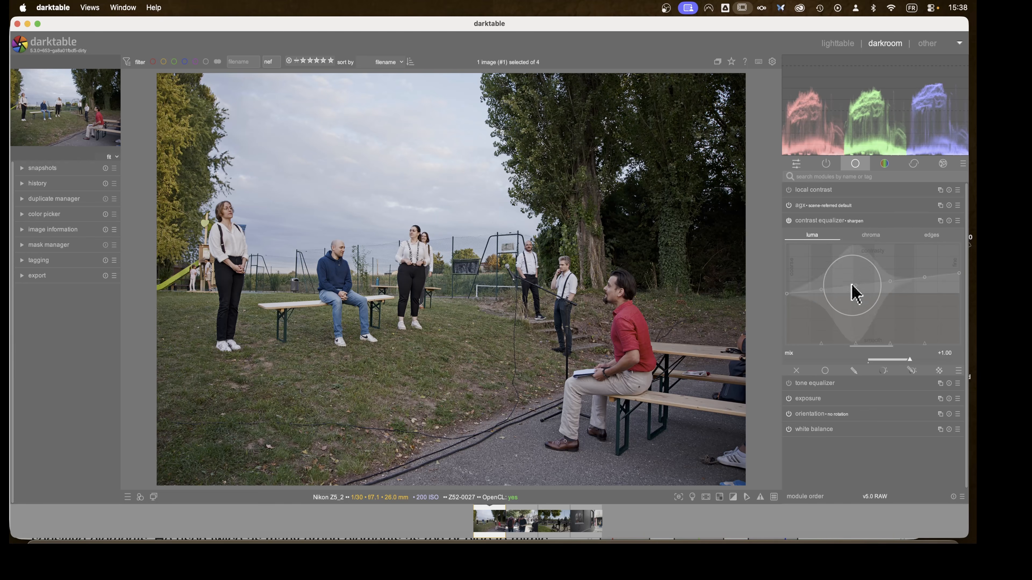
left_click(789, 221)
left_click(788, 220)
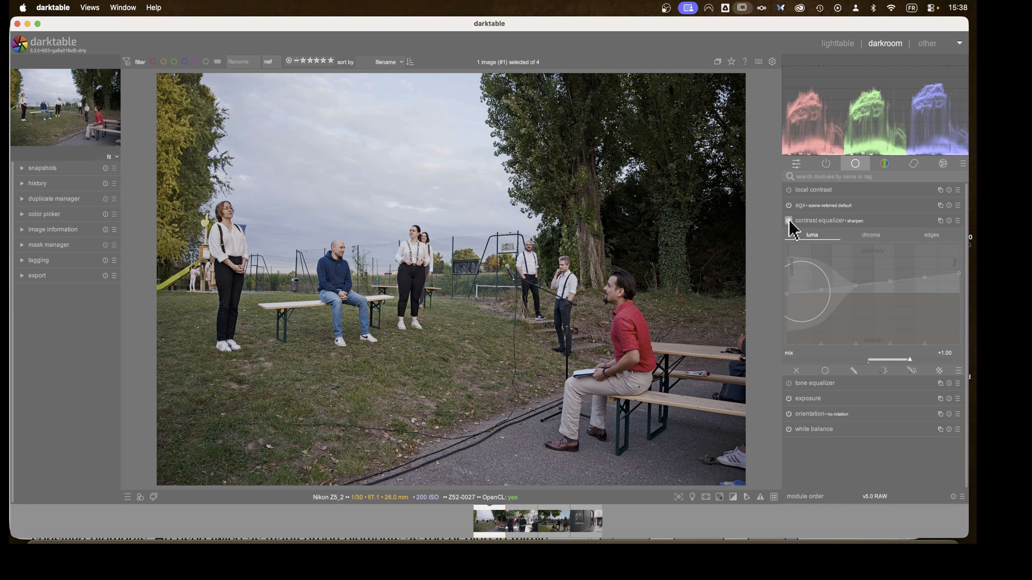
left_click(788, 221)
left_click(788, 221)
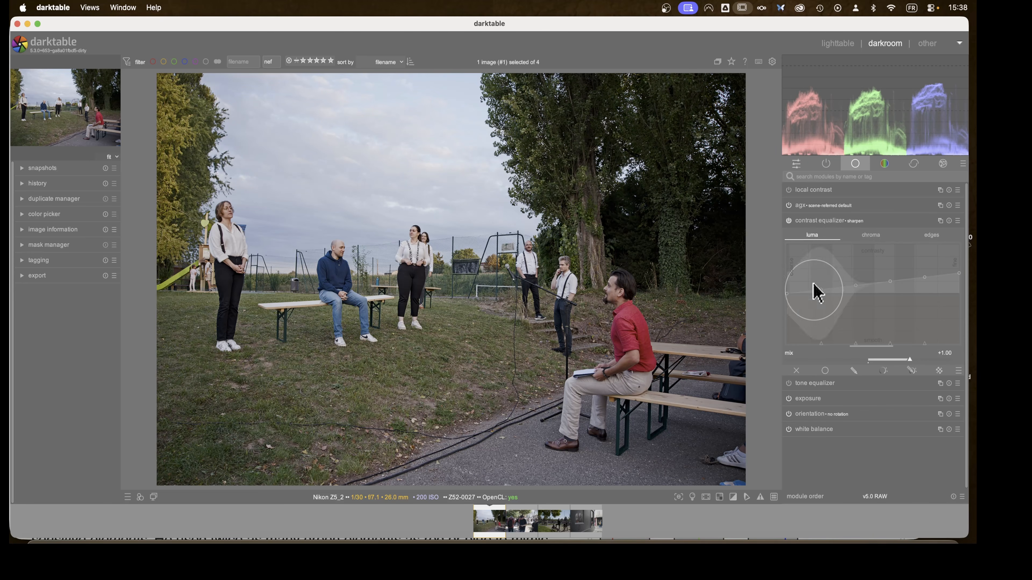
Blend the contrast equalizer uniformly, reduce its opacity to 22% and collapse the module.
left_click(825, 371)
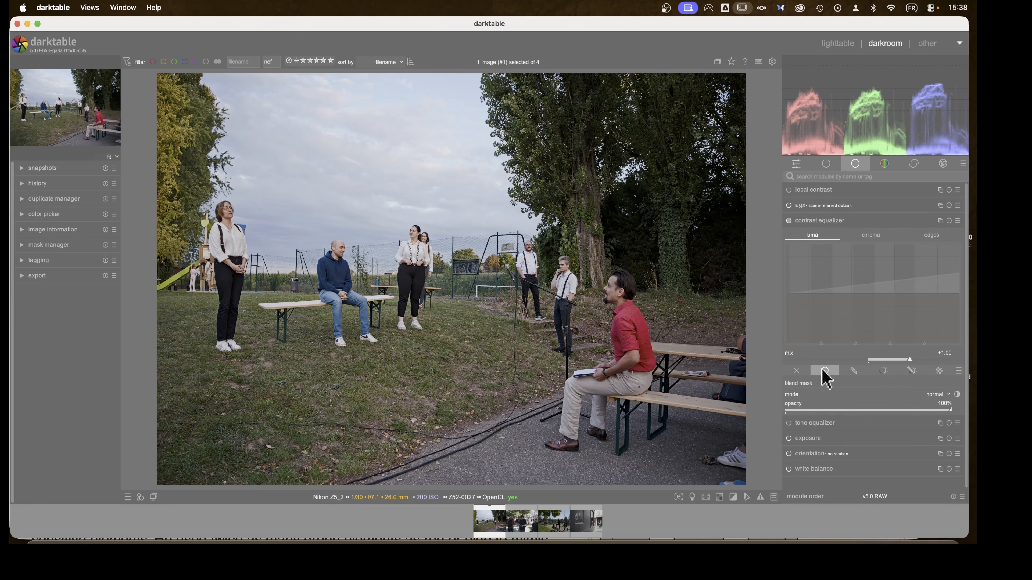
left_click_drag(946, 411, 821, 412)
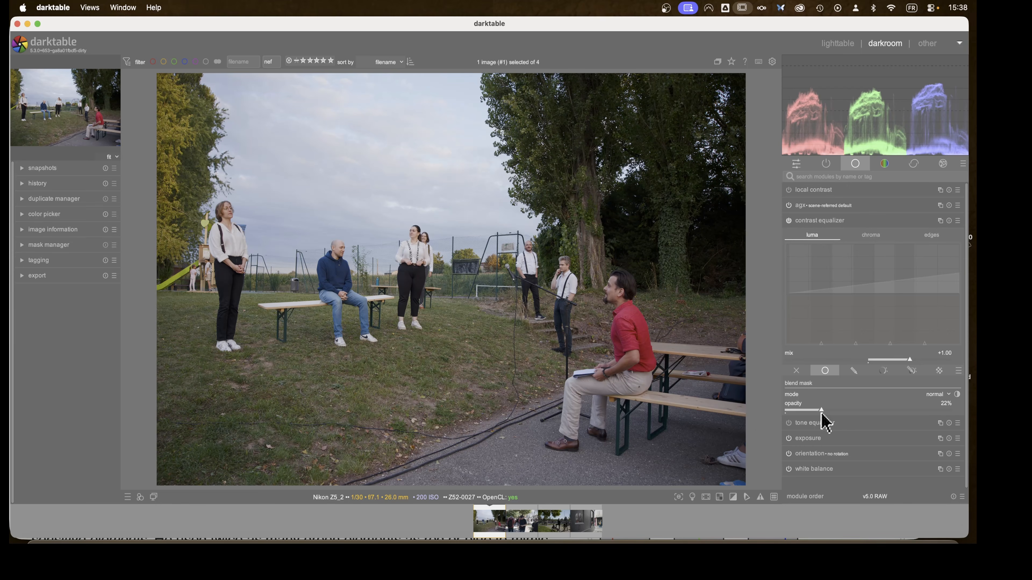
left_click(814, 221)
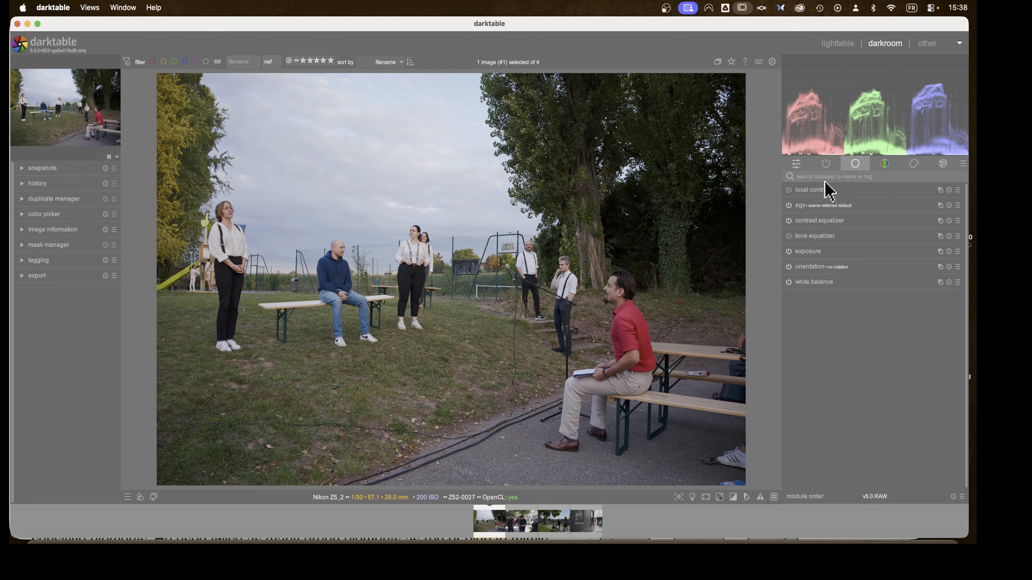
Review the agx module's exposure range, curve and look settings, and its primaries adjustments before and after tone mapping.
left_click(810, 206)
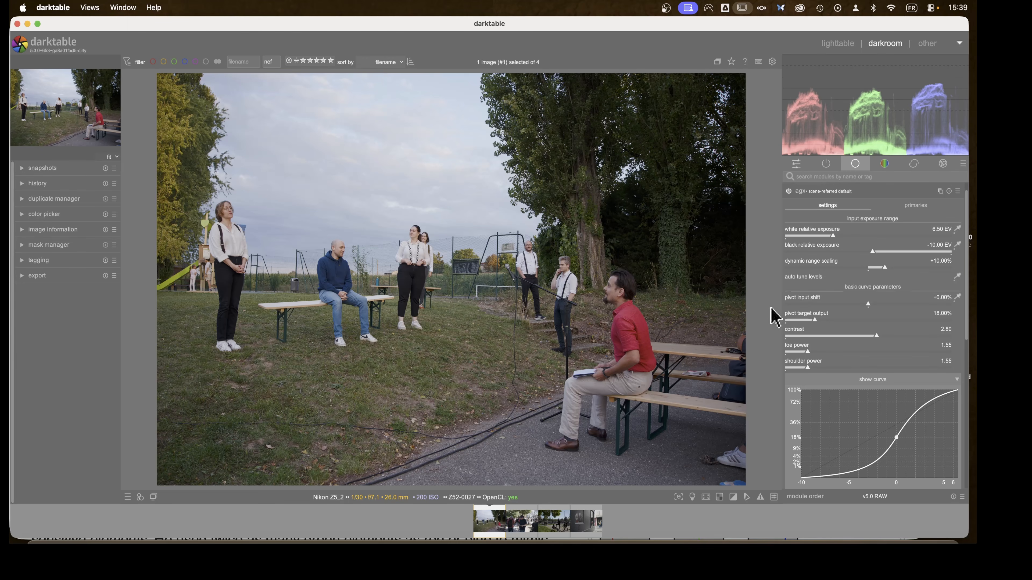
scroll(934, 340, "down", 5)
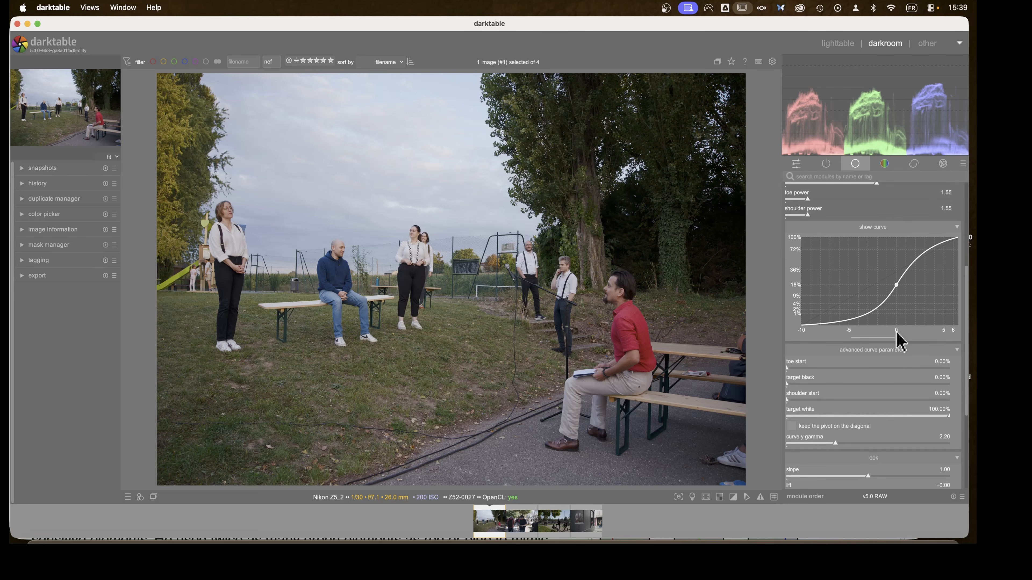
scroll(901, 341, "up", 5)
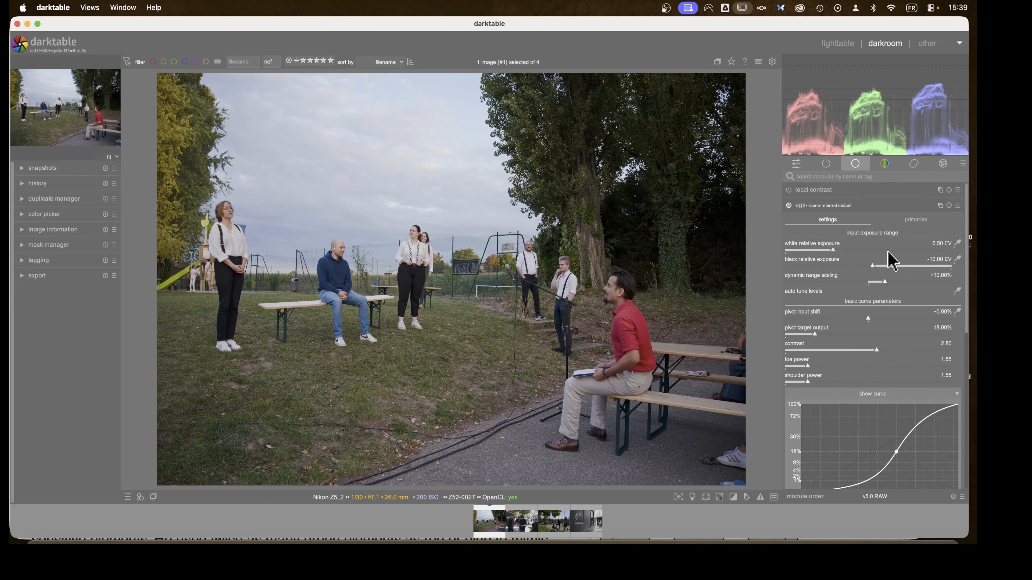
left_click(930, 221)
scroll(895, 296, "down", 3)
scroll(850, 214, "up", 2)
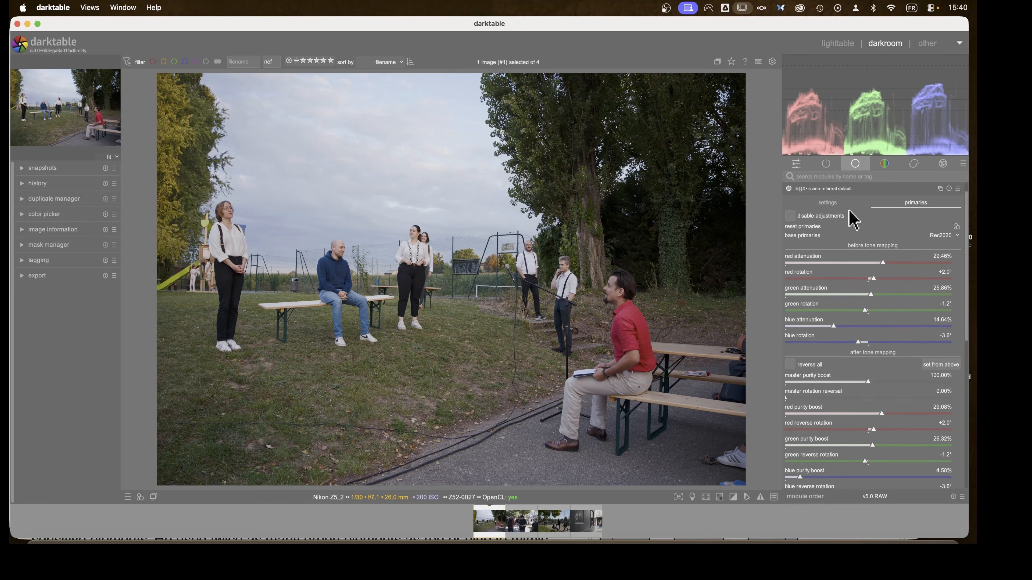
Auto-tune agx's white and black relative exposure from the whole image.
left_click(829, 212)
scroll(835, 346, "down", 7)
scroll(835, 346, "down", 1)
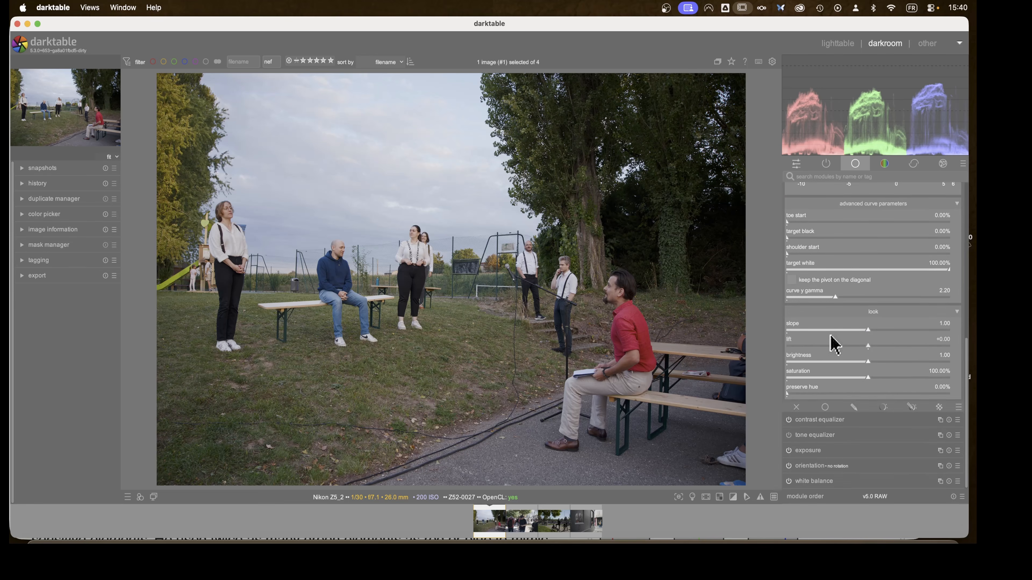
scroll(835, 346, "up", 6)
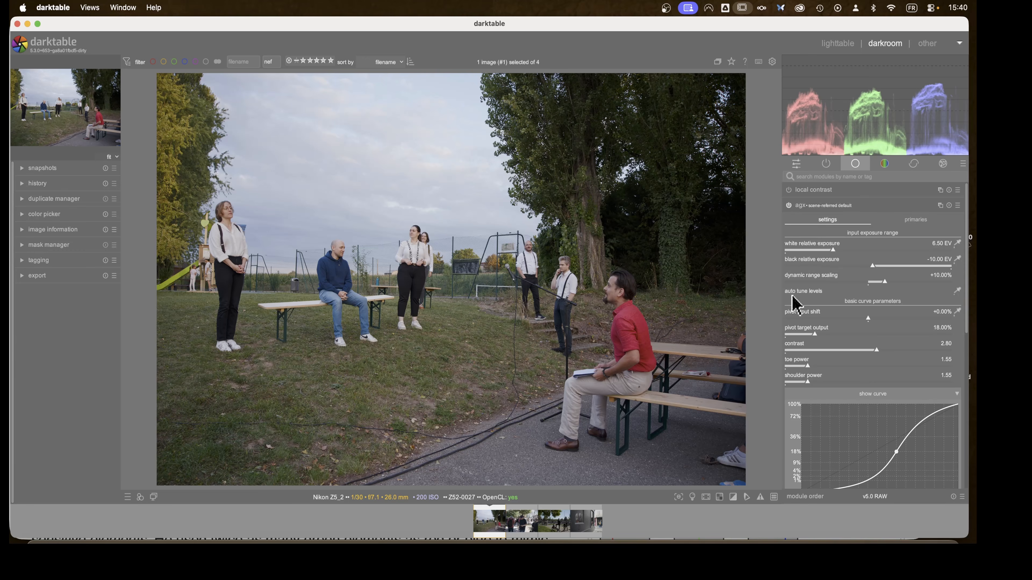
left_click(957, 292)
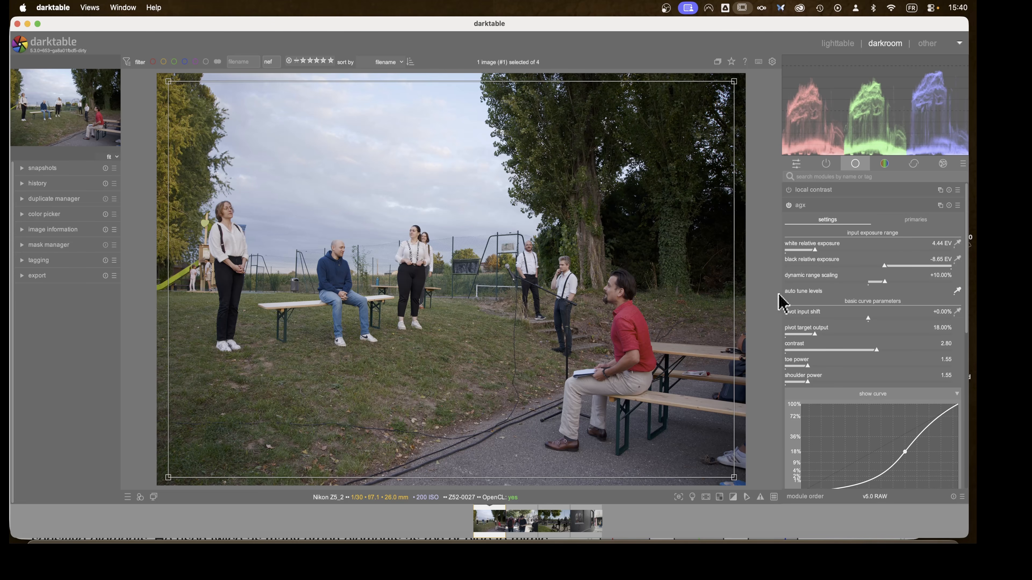
Try an agx contrast of 3.77 and judge the image at several zoom levels and with color assessment on and off.
scroll(808, 327, "down", 4)
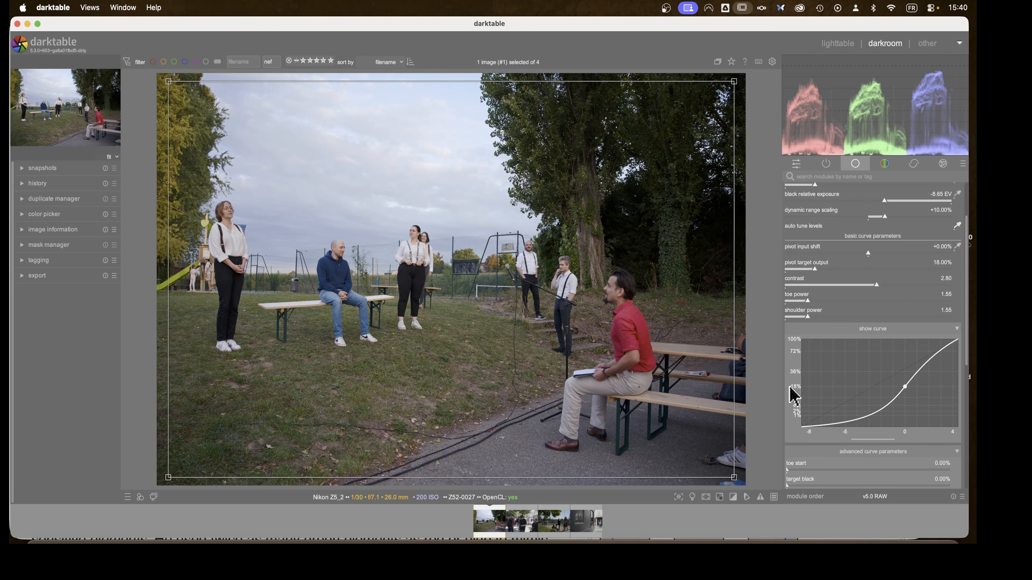
left_click(874, 284)
left_click_drag(874, 284, 910, 286)
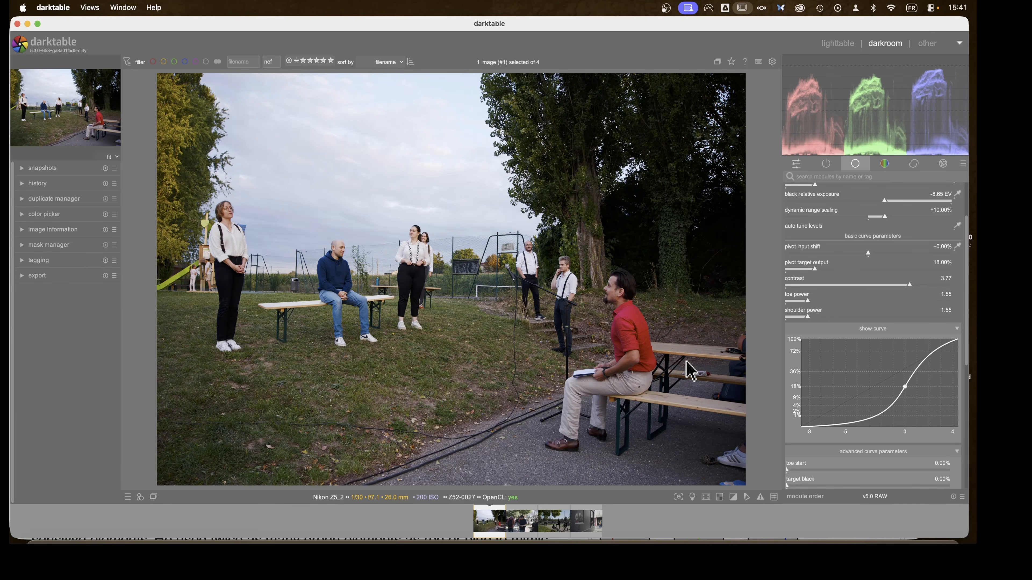
scroll(587, 353, "up", 1)
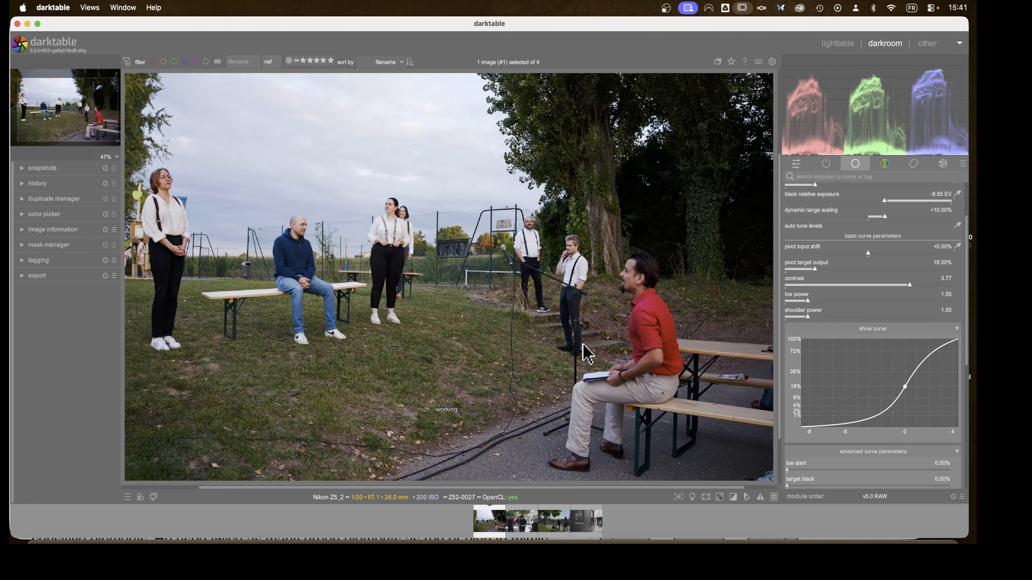
scroll(583, 345, "down", 1)
scroll(574, 341, "down", 1)
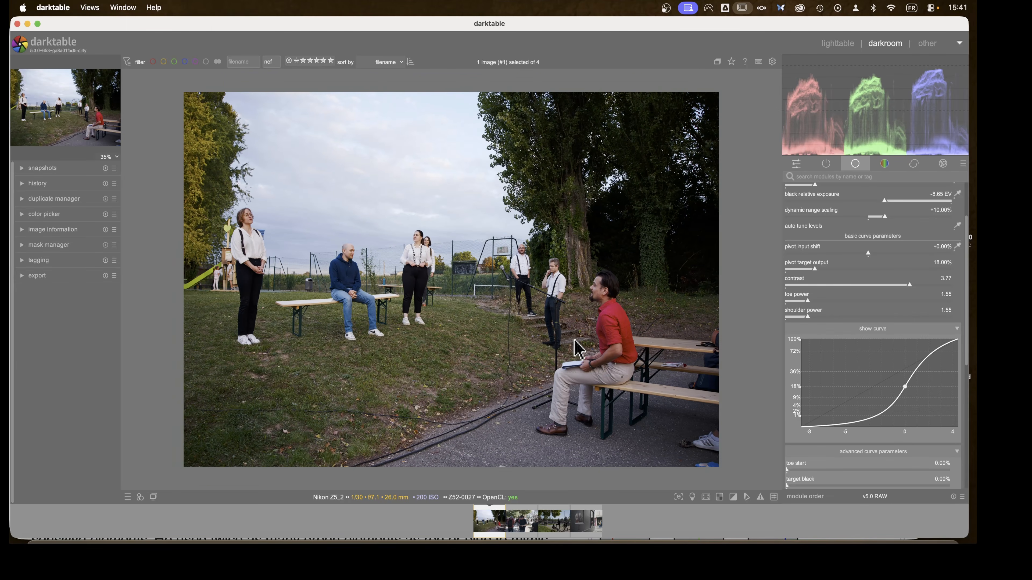
scroll(579, 349, "down", 1)
scroll(578, 351, "down", 3)
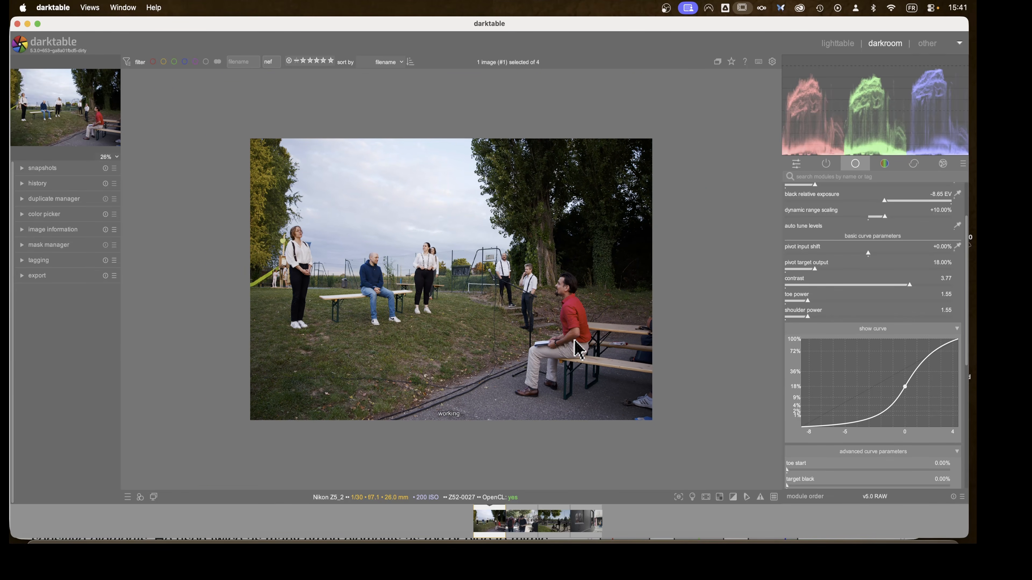
scroll(579, 351, "down", 1)
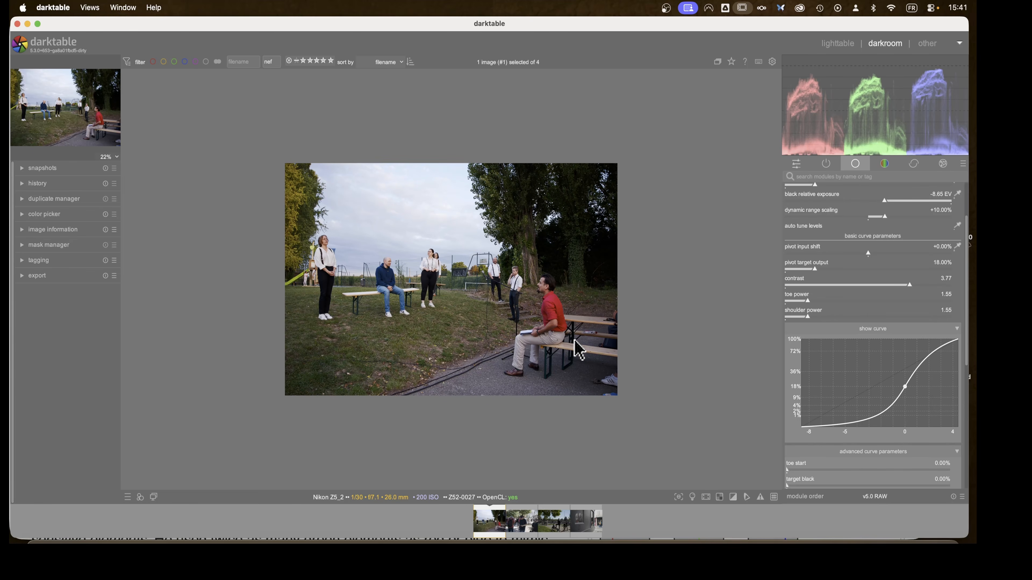
left_click(693, 496)
left_click(693, 496)
Set the agx contrast to 2.97 and check the result with the image fitted to the view.
left_click_drag(910, 286, 882, 287)
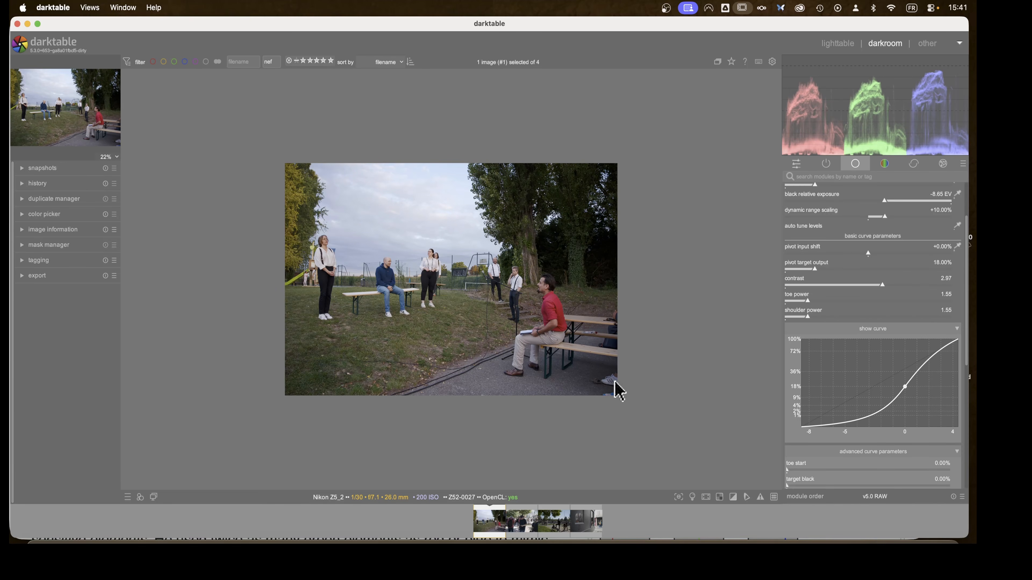
scroll(622, 382, "up", 3)
scroll(623, 382, "down", 3)
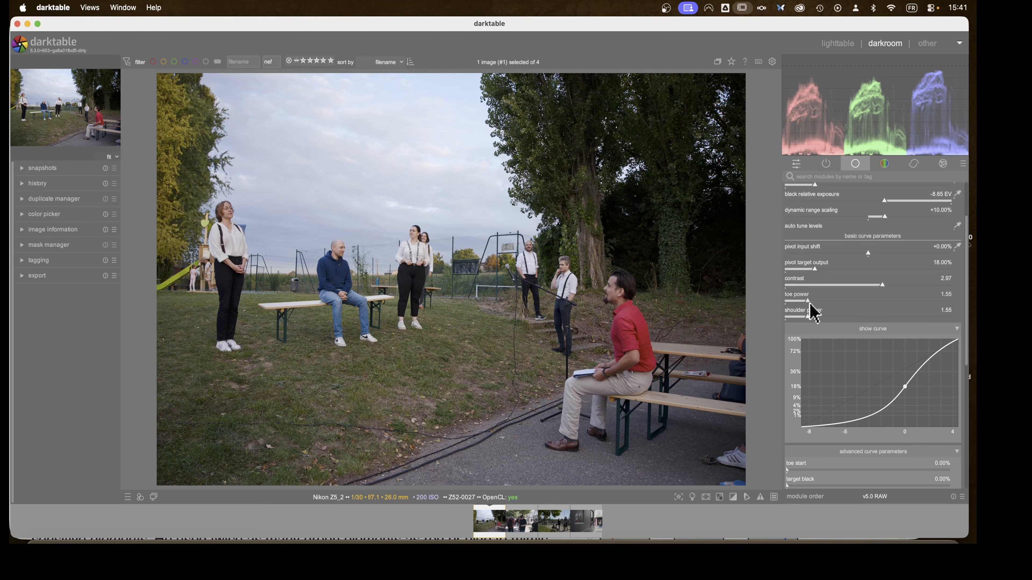
Set the agx toe power to 1.93 and, after trying both extremes, the shoulder power to 2.86.
mouse_move(807, 302)
left_mouse_down()
mouse_move(938, 300)
mouse_move(749, 299)
mouse_move(863, 301)
mouse_move(785, 301)
mouse_move(813, 301)
left_mouse_up()
left_click_drag(811, 301, 742, 323)
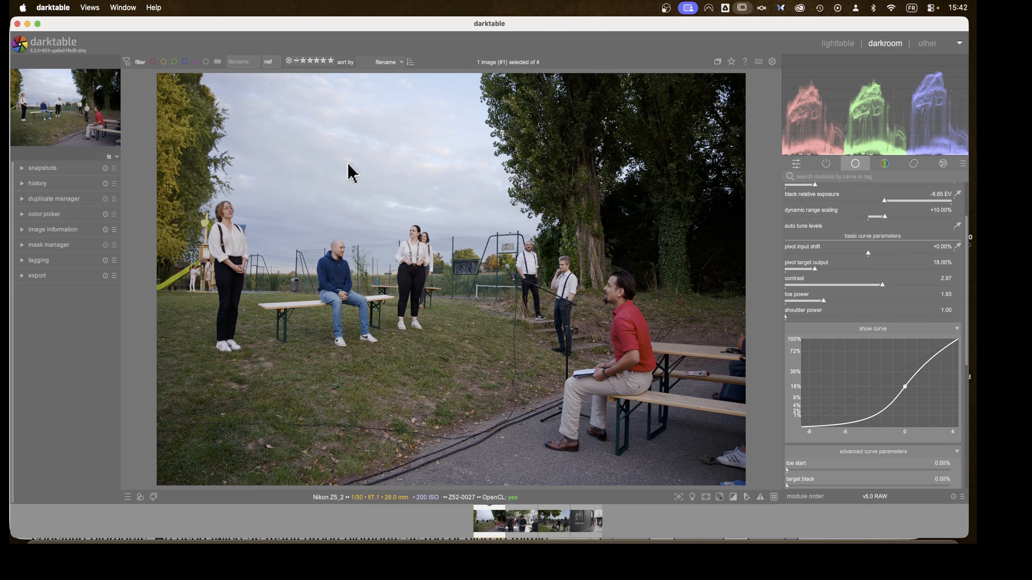
left_click_drag(806, 317, 975, 331)
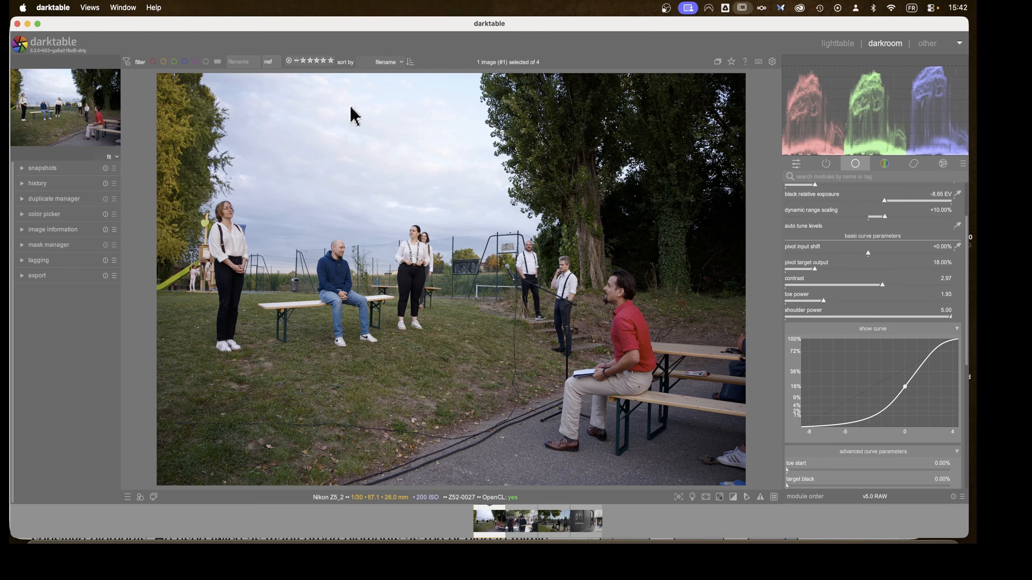
left_click_drag(949, 320, 862, 322)
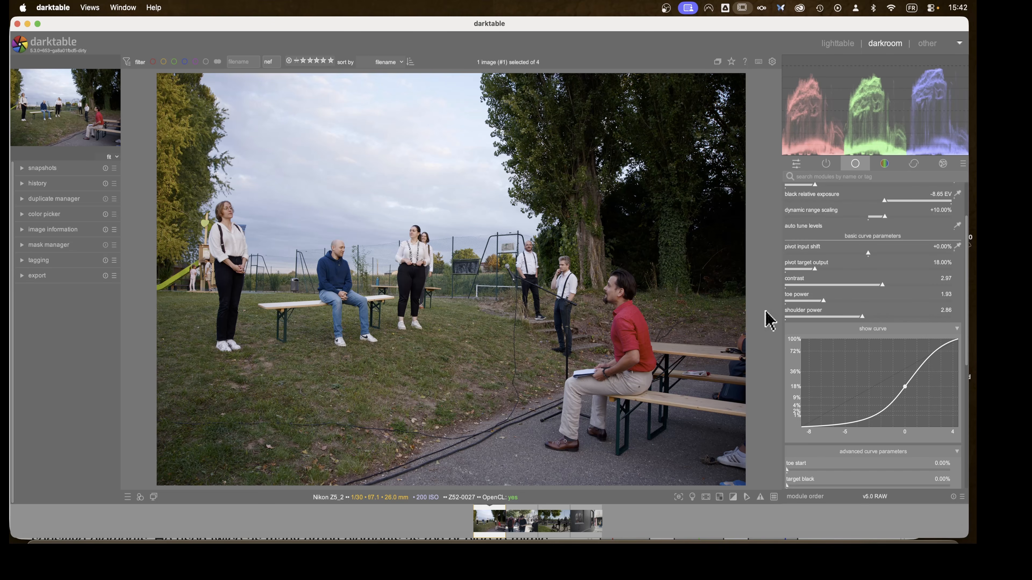
Set the saturation in the agx look section to 120% and check the image.
scroll(791, 358, "down", 8)
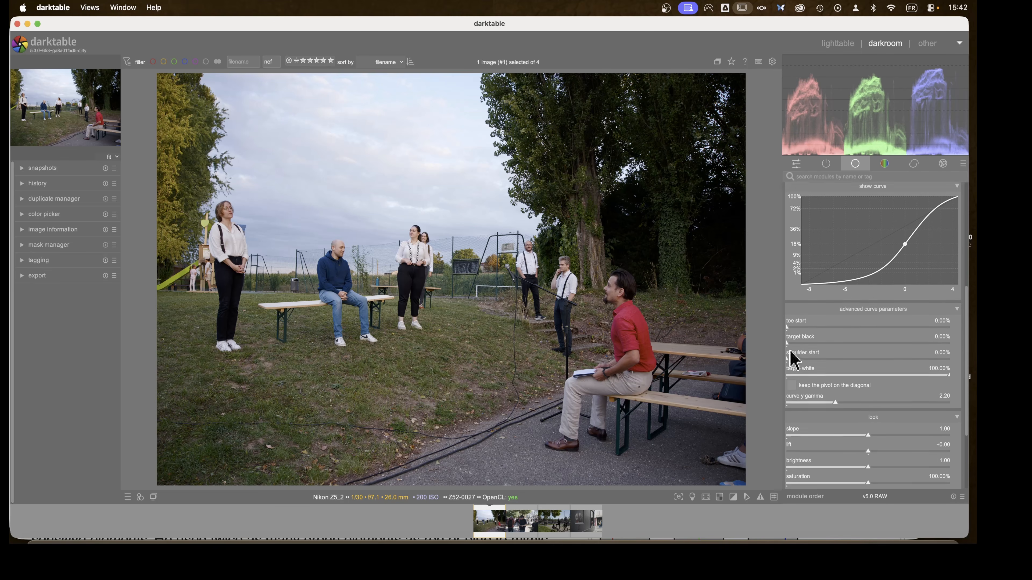
scroll(792, 360, "down", 2)
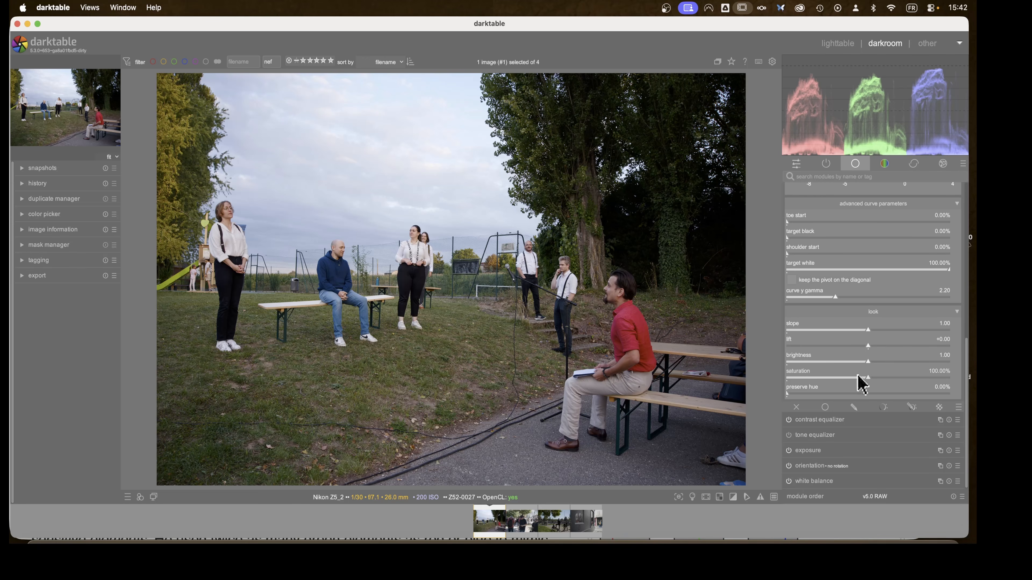
mouse_move(869, 386)
left_mouse_down()
mouse_move(882, 387)
mouse_move(841, 385)
mouse_move(941, 382)
mouse_move(868, 385)
mouse_move(876, 380)
left_mouse_up()
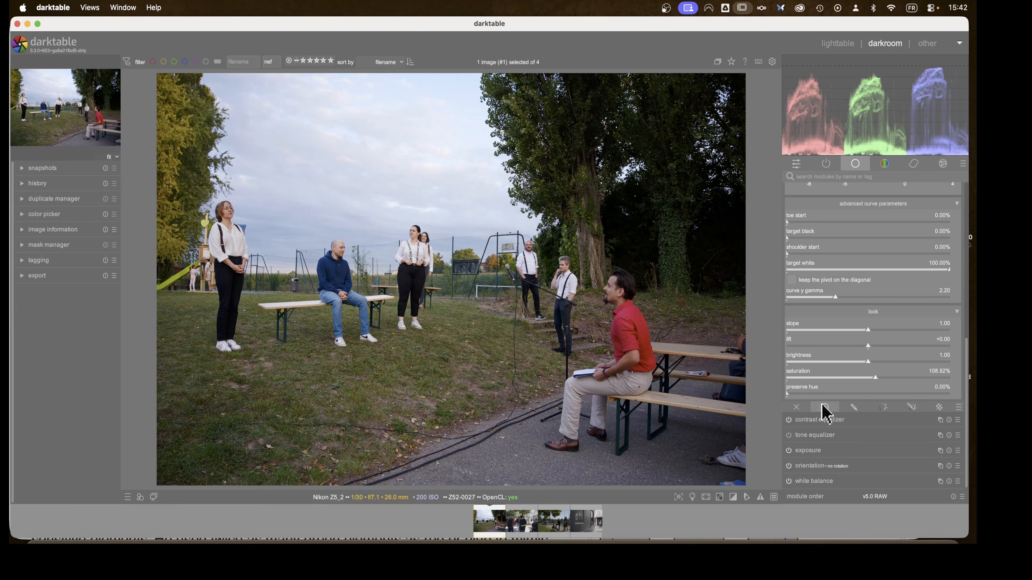
left_click(796, 373)
left_click(885, 378)
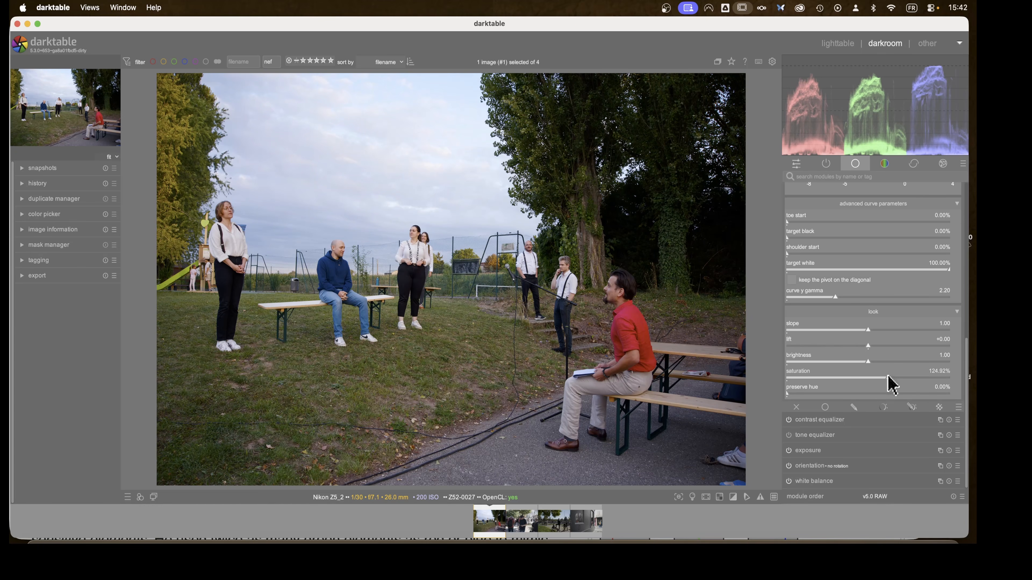
left_click_drag(883, 379, 884, 380)
scroll(759, 238, "up", 1)
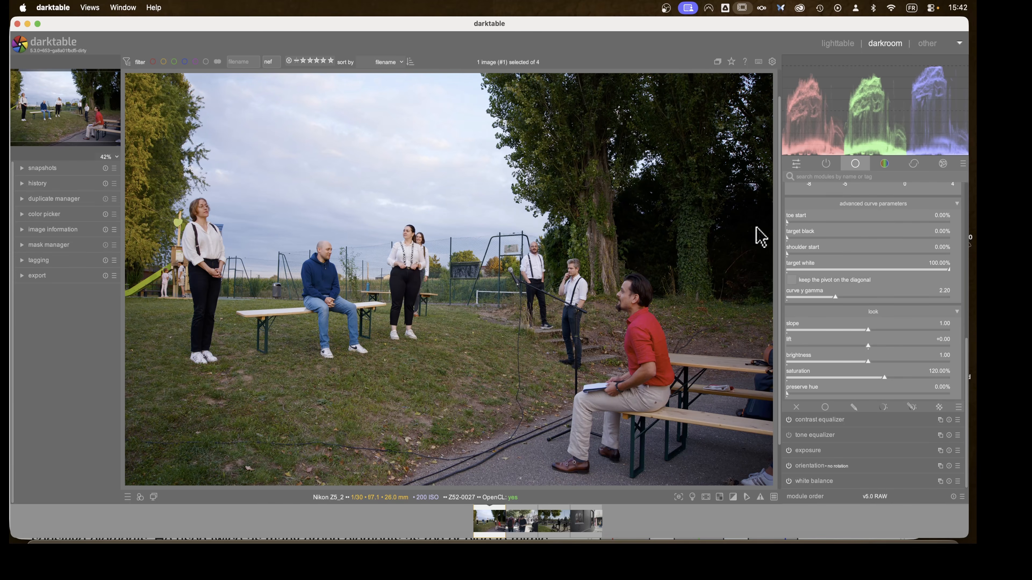
scroll(760, 237, "down", 1)
Collapse the agx module and review the list of all active modules.
scroll(825, 215, "up", 3)
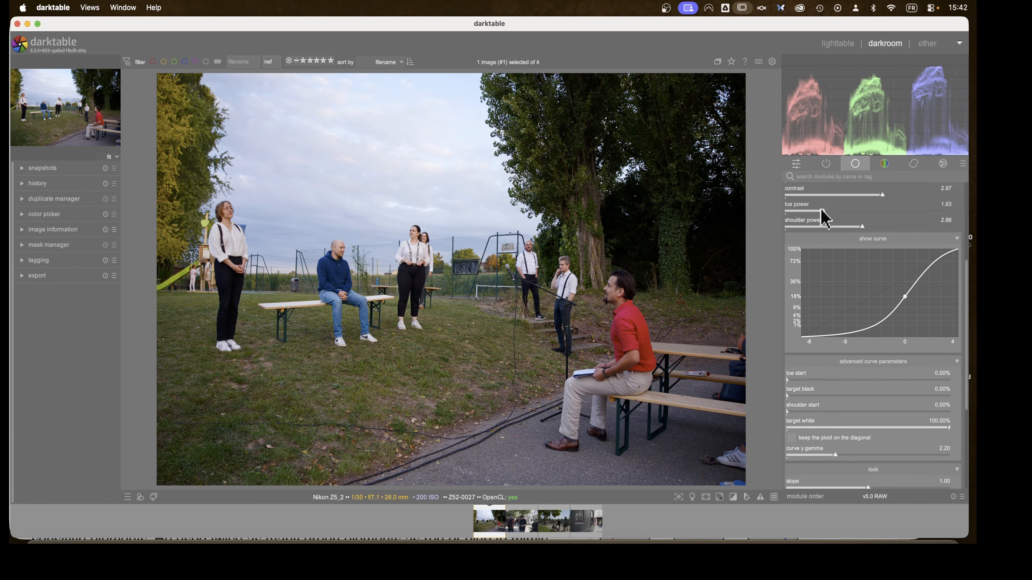
scroll(825, 217, "up", 5)
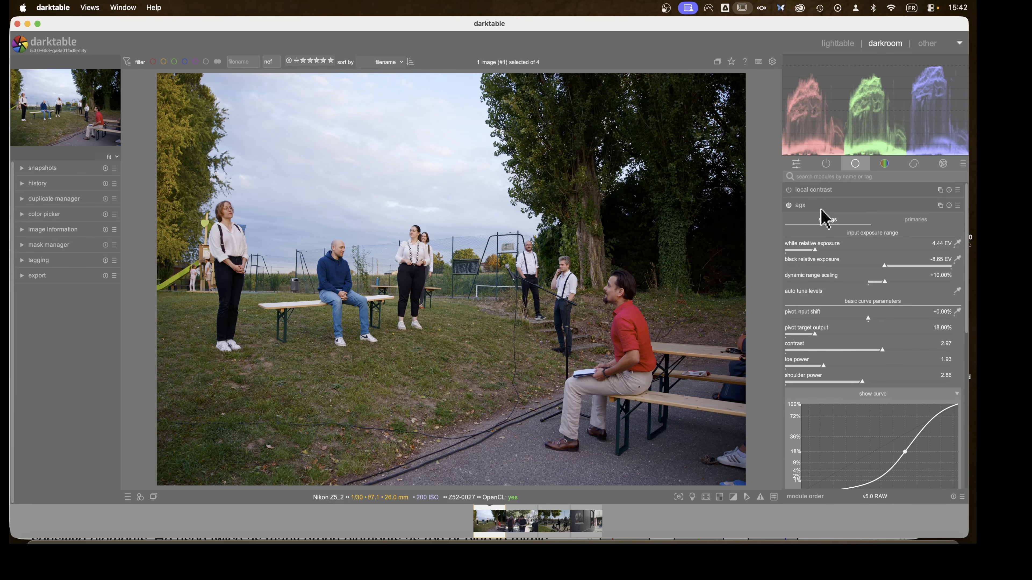
left_click(802, 207)
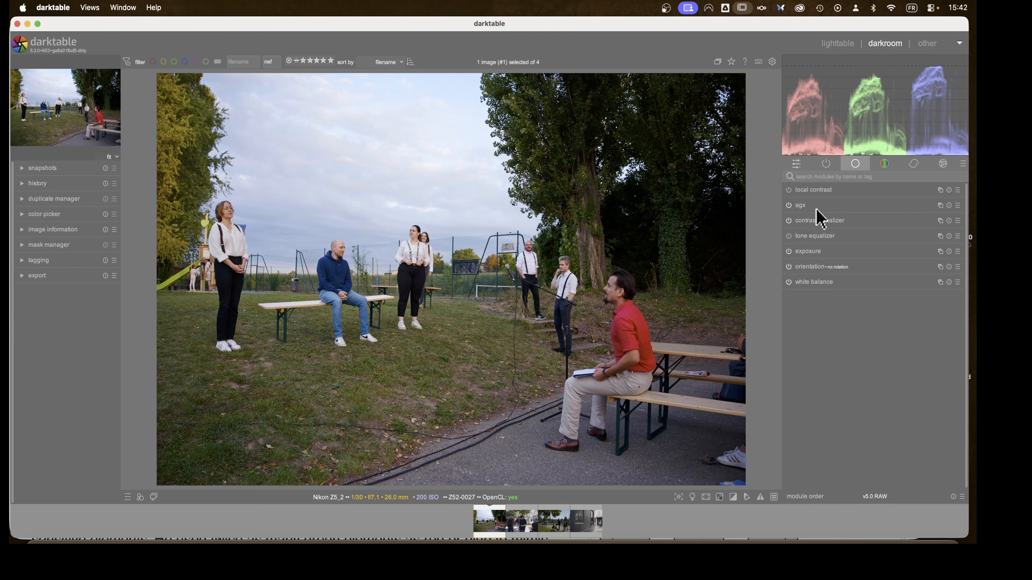
left_click(825, 163)
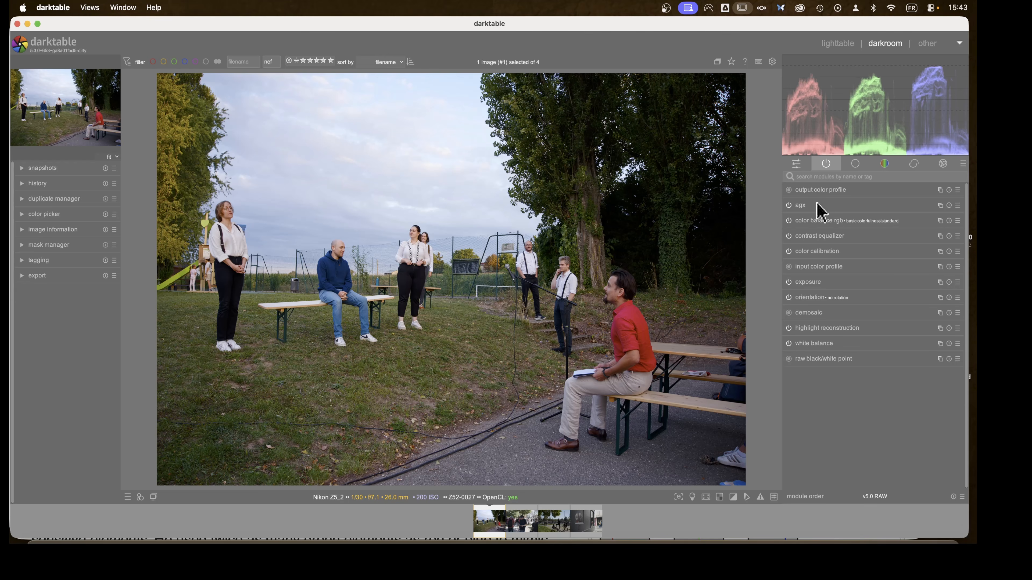
Enable the framing module to add a white border around the image and return to the lighttable.
left_click(943, 164)
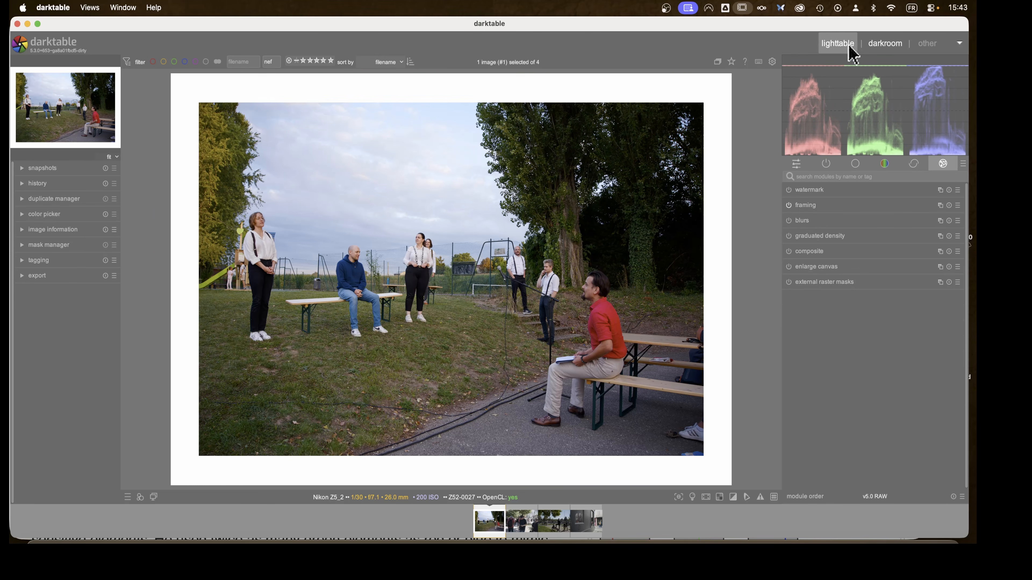
left_click(831, 43)
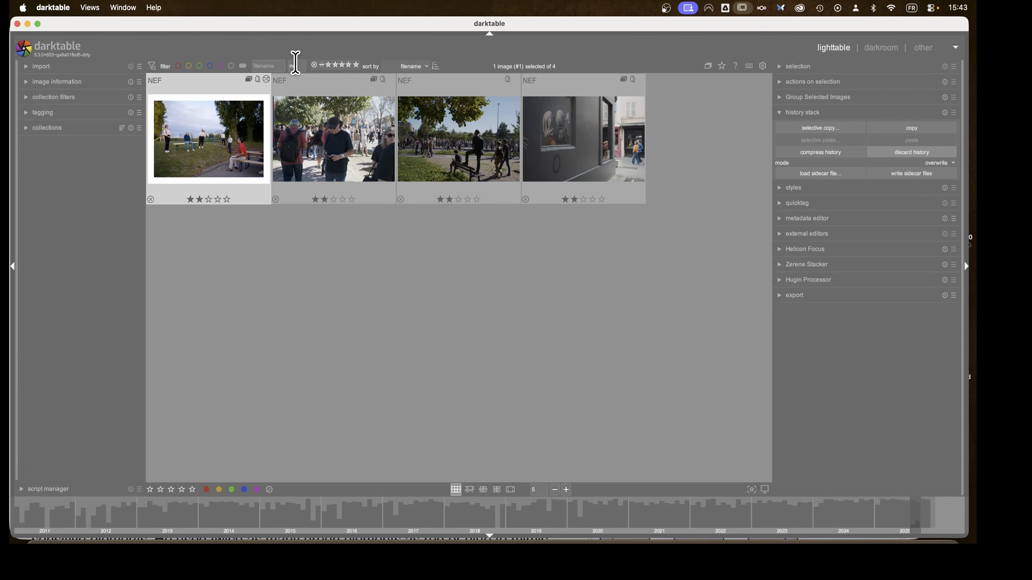
Clear the "nef" filter and compare Z52-0027.NEF with Z52-0027.jpg repeatedly in full preview.
double_click(302, 65)
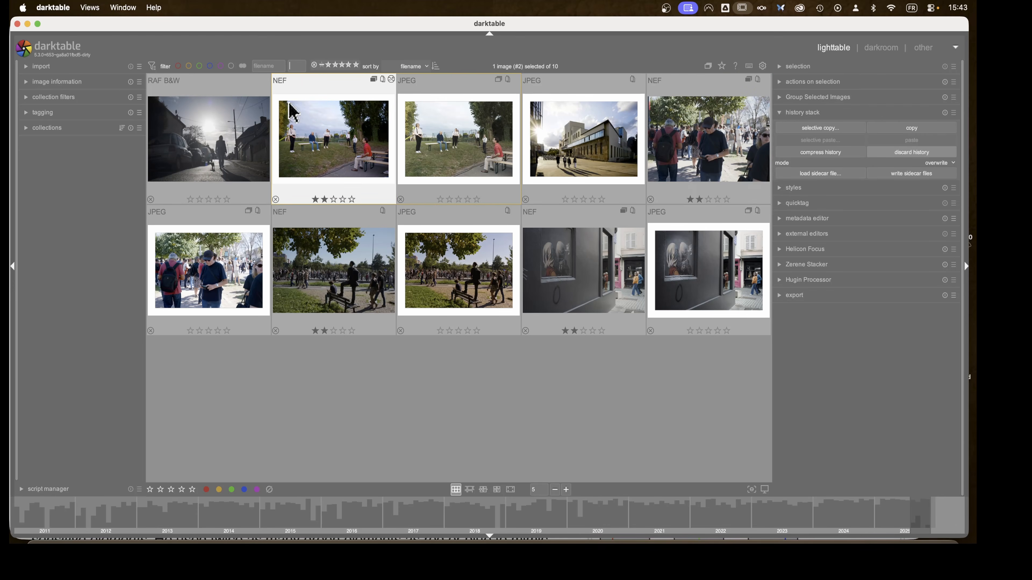
key("w")
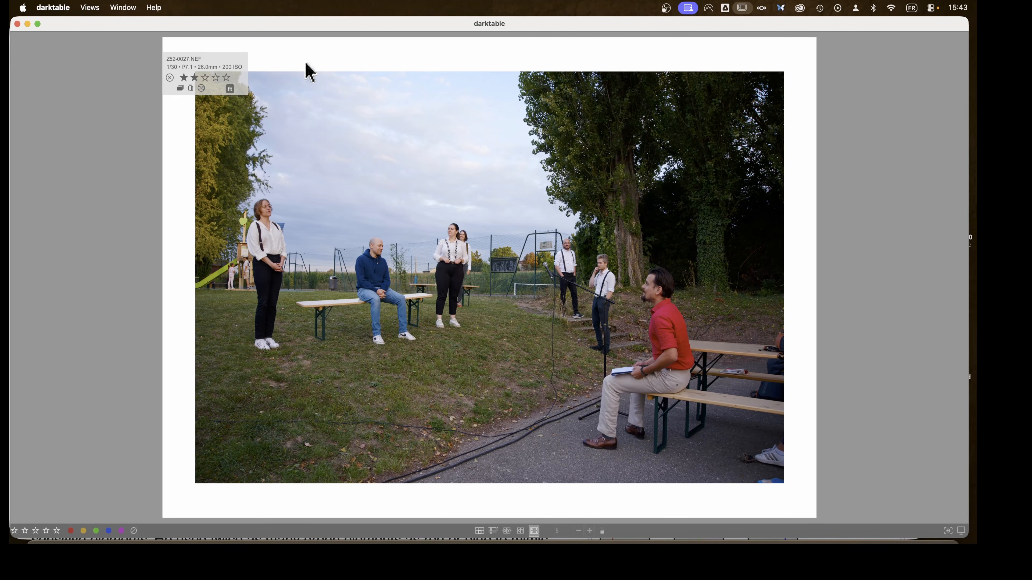
key("Right")
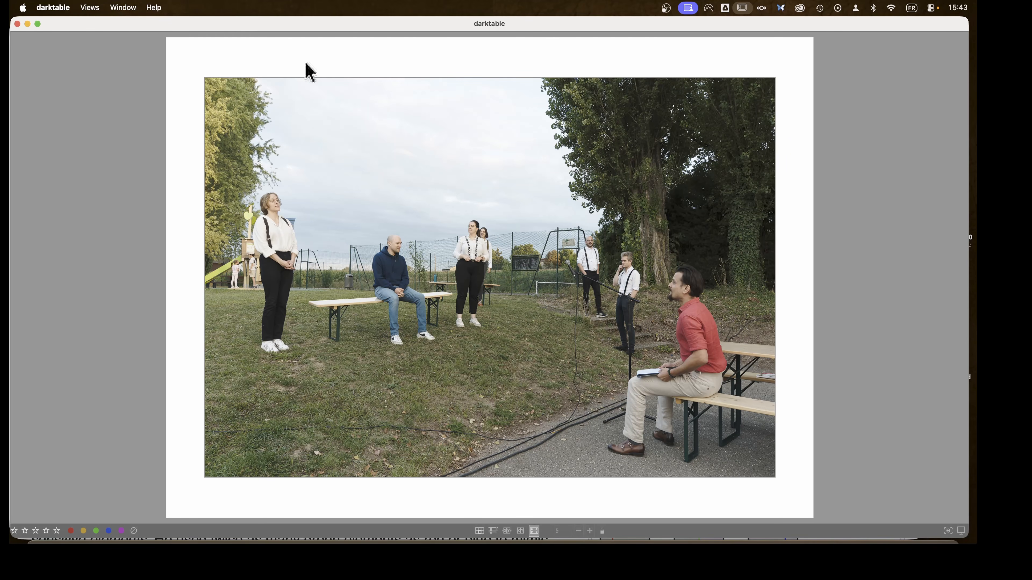
key("Left")
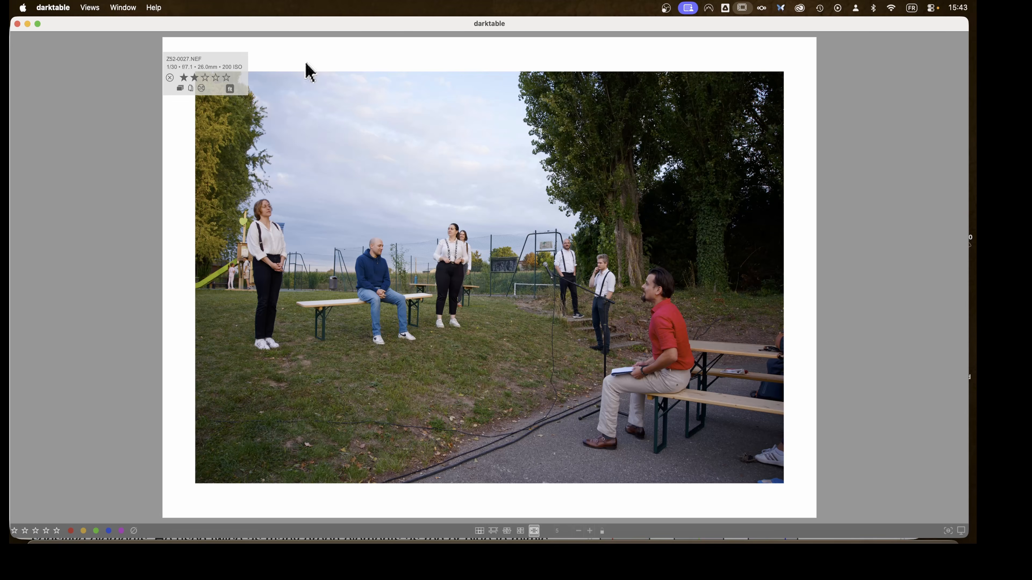
key("Right")
key("Left")
key("Right")
key("Left")
key("Right")
key("Left")
key("Right")
key("Left")
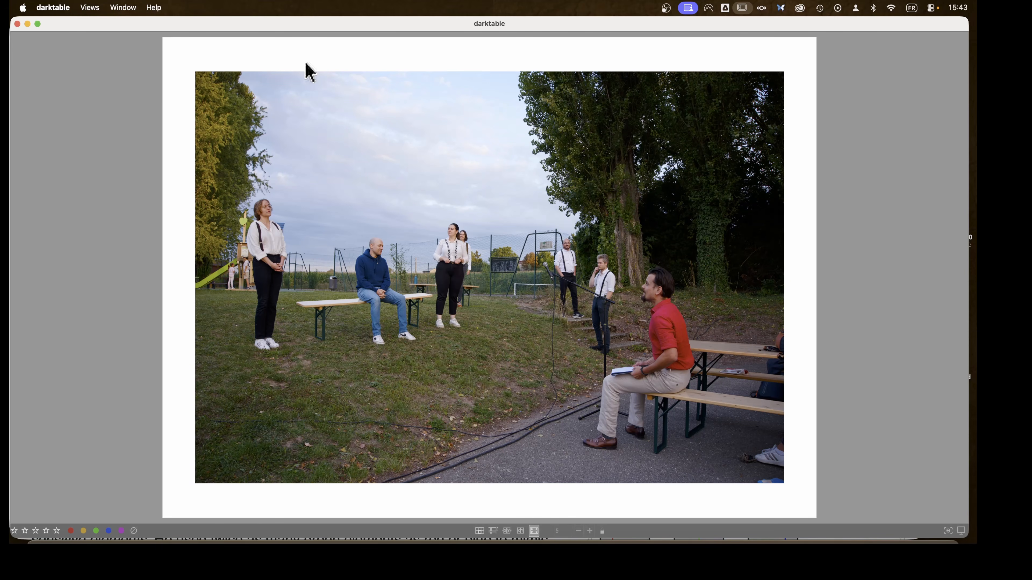
key("Right")
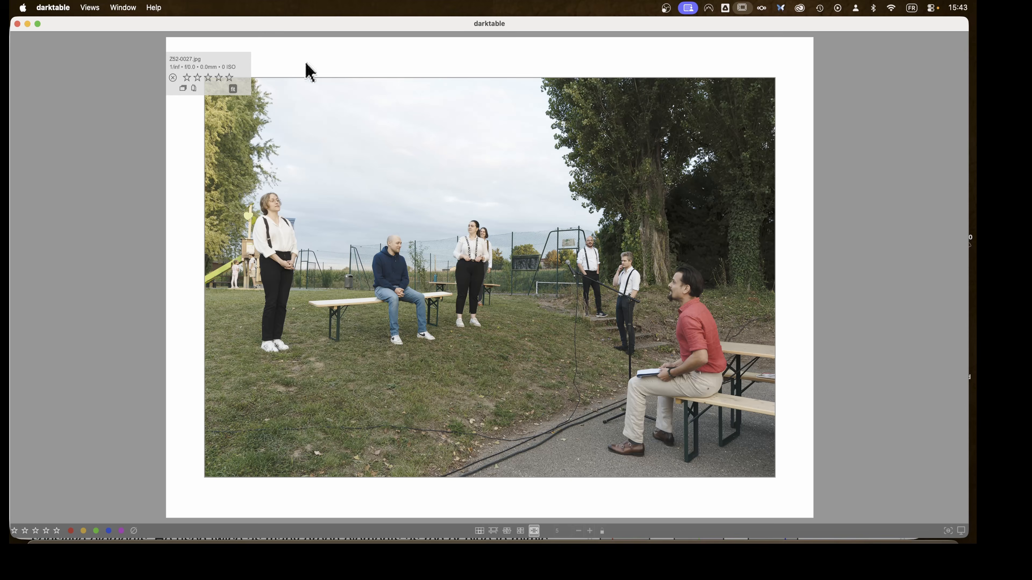
key("Left")
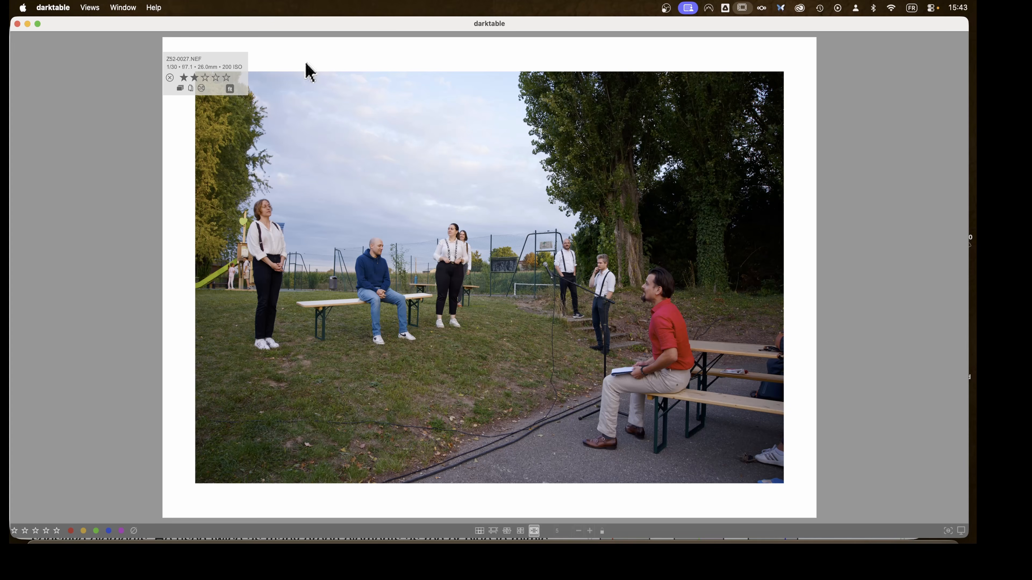
key("Right")
key("Left")
key("Escape")
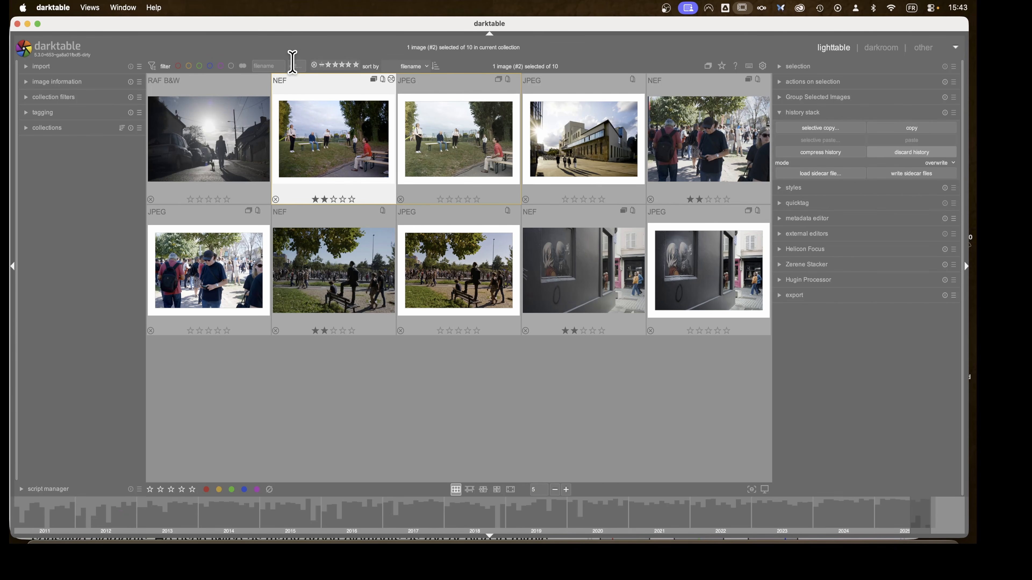
Filter the collection by "nef" again and expand the styles module.
left_click(296, 65)
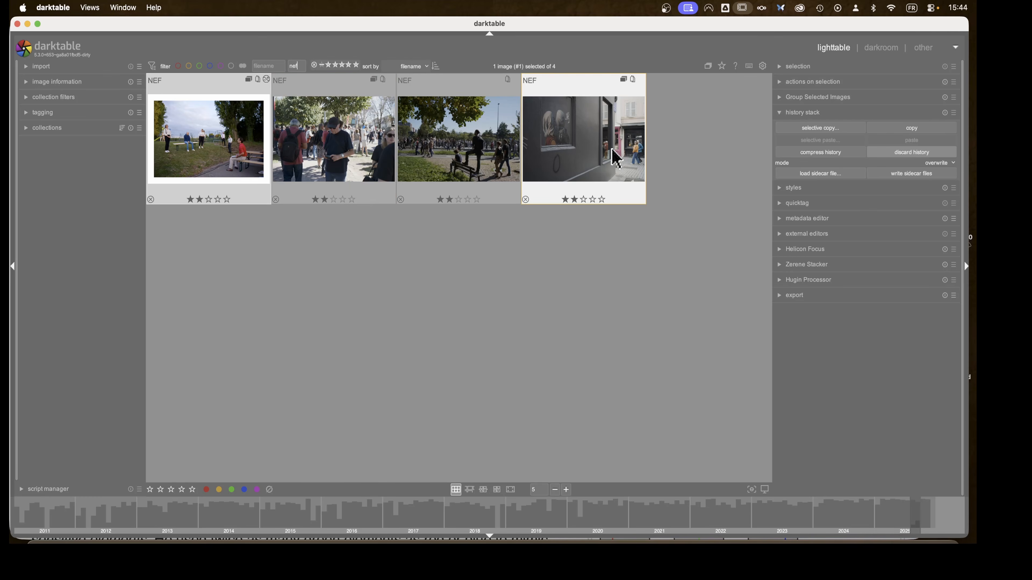
left_click(779, 189)
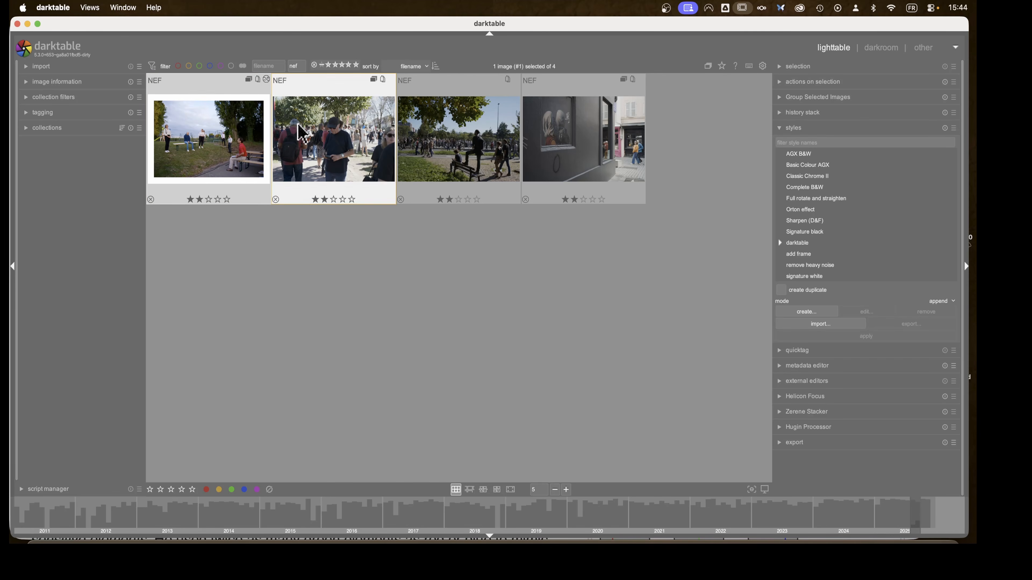
Copy the first NEF image's full history stack and paste it onto the other three NEF images.
left_click(779, 129)
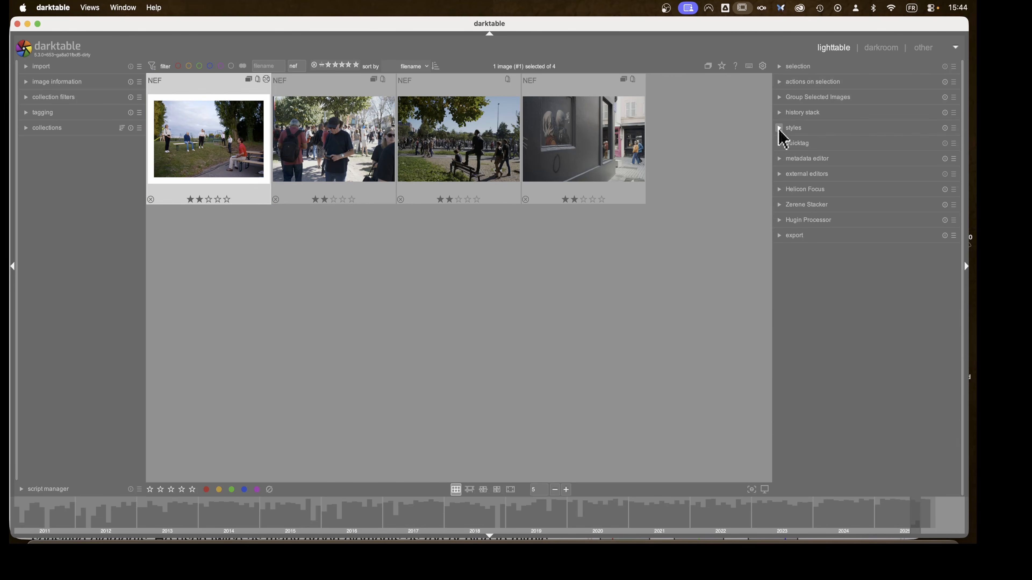
left_click(779, 112)
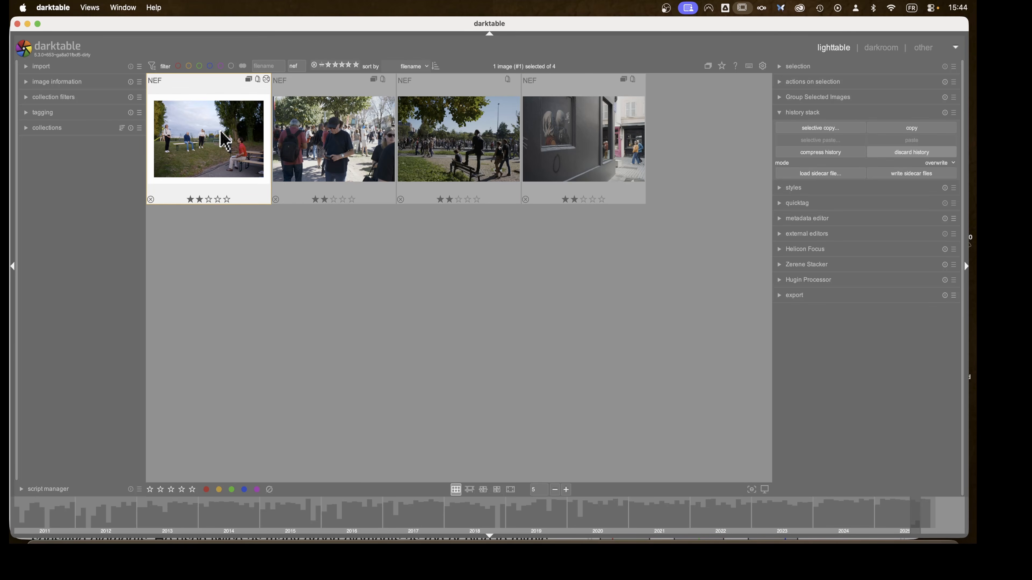
left_click(916, 131)
left_click(375, 147)
left_click(583, 147, "shift")
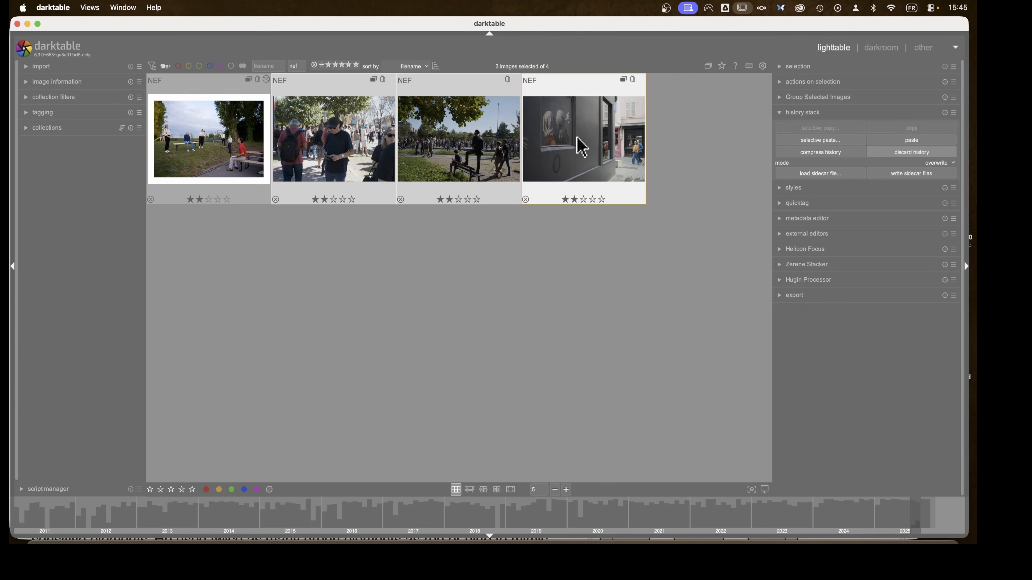
left_click(888, 141)
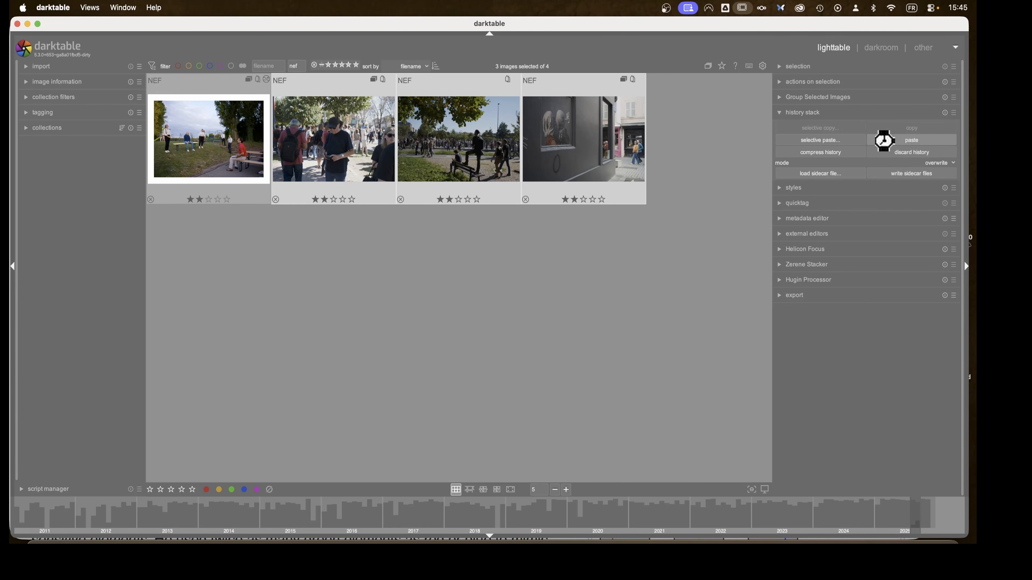
left_click(805, 112)
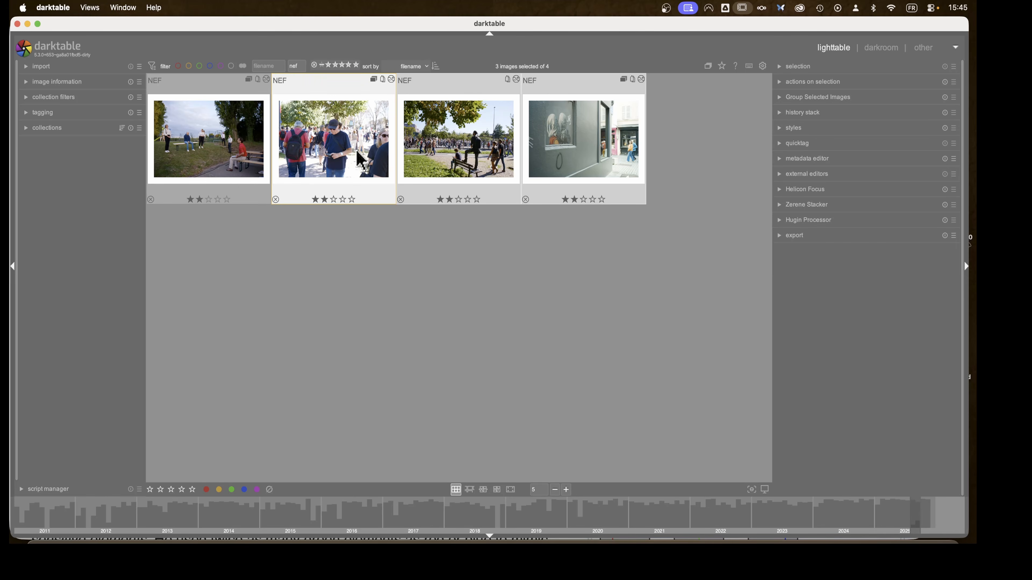
Open the second NEF image in the darkroom and reset its exposure and agx modules to their defaults.
double_click(359, 160)
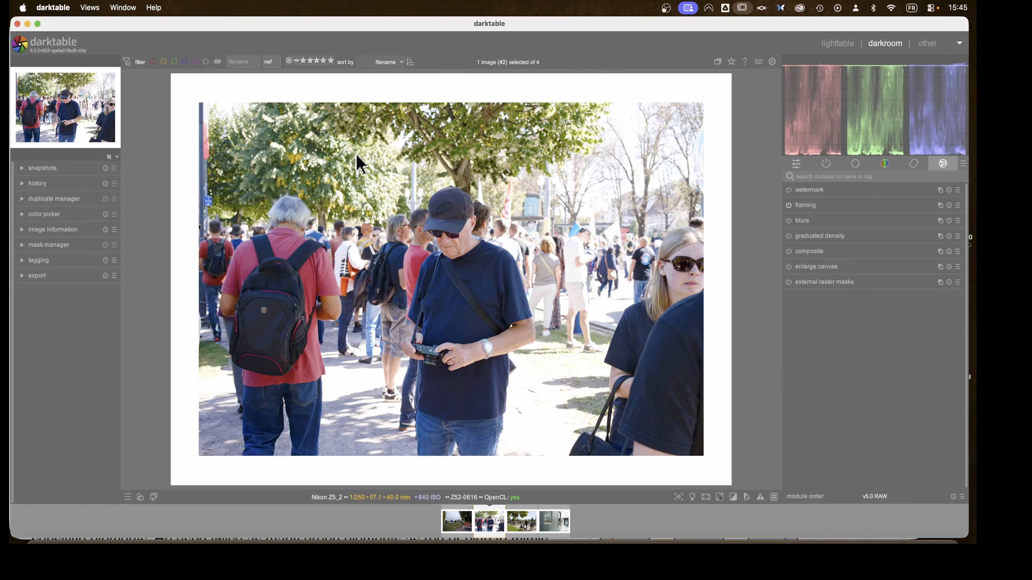
left_click(825, 164)
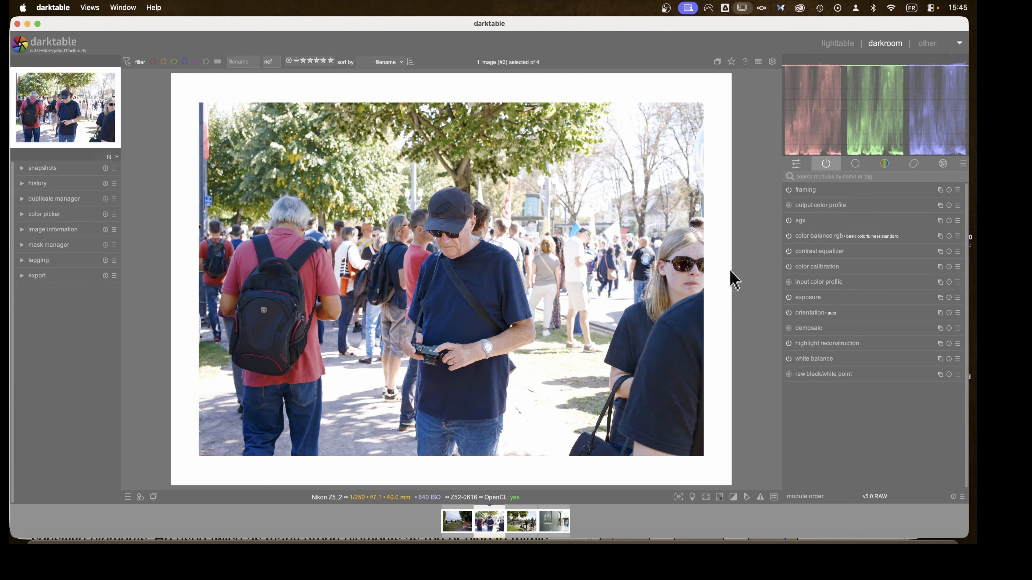
left_click(949, 298)
left_click(948, 221)
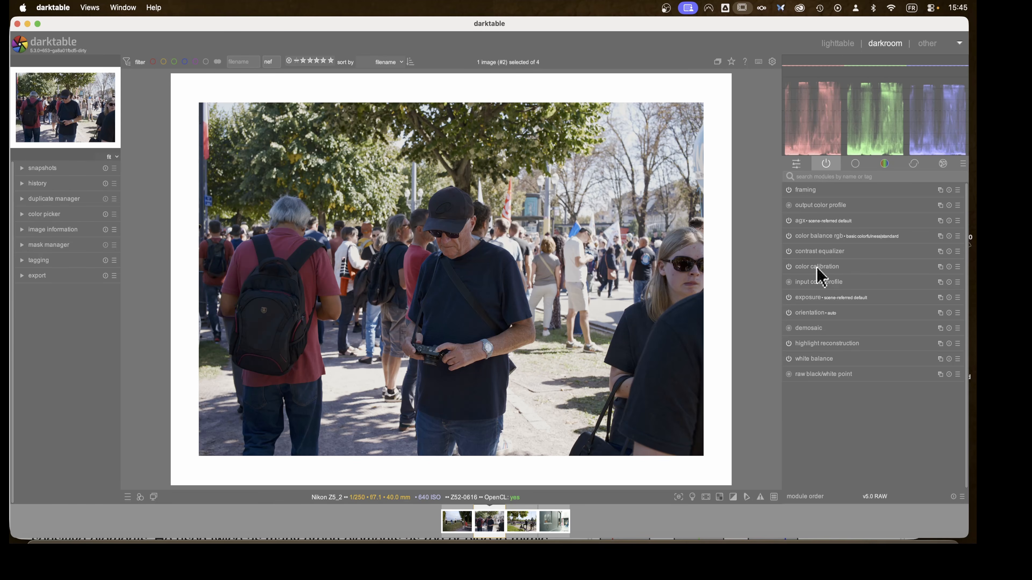
Disable the framing module and raise the exposure to +1.843 EV while judging the image in color assessment mode.
left_click(813, 301)
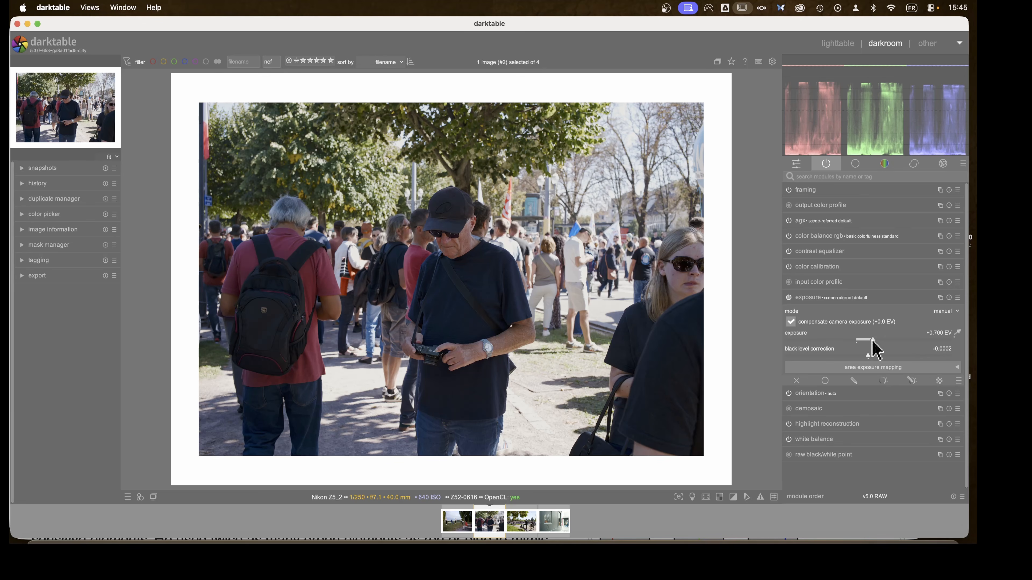
left_click(695, 502)
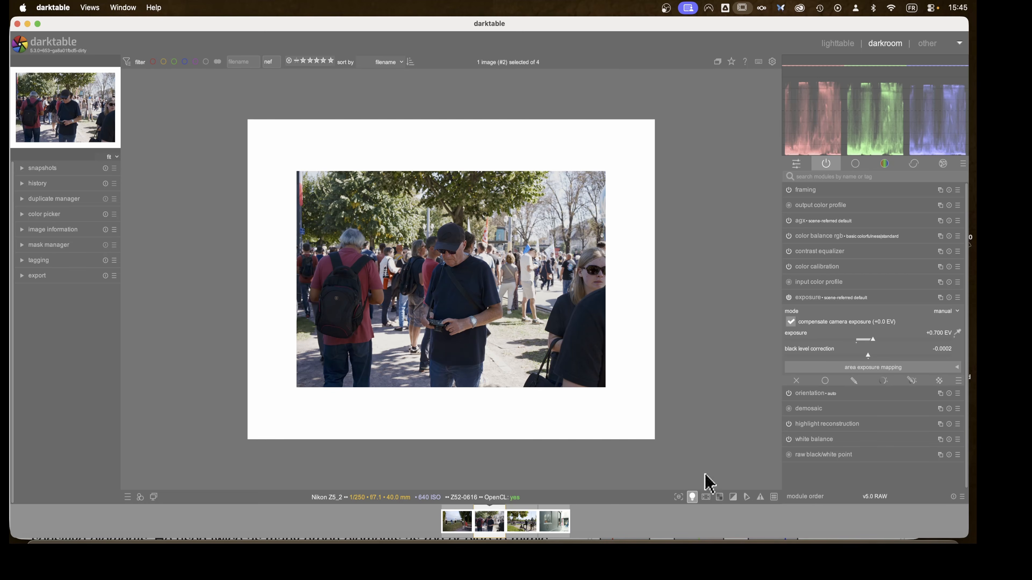
left_click(788, 190)
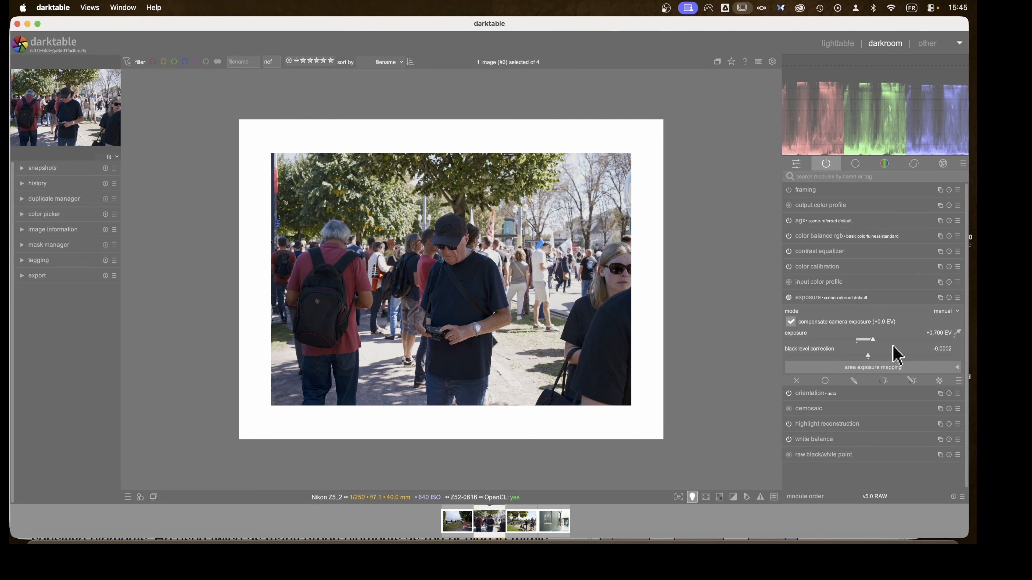
left_click_drag(878, 348, 899, 340)
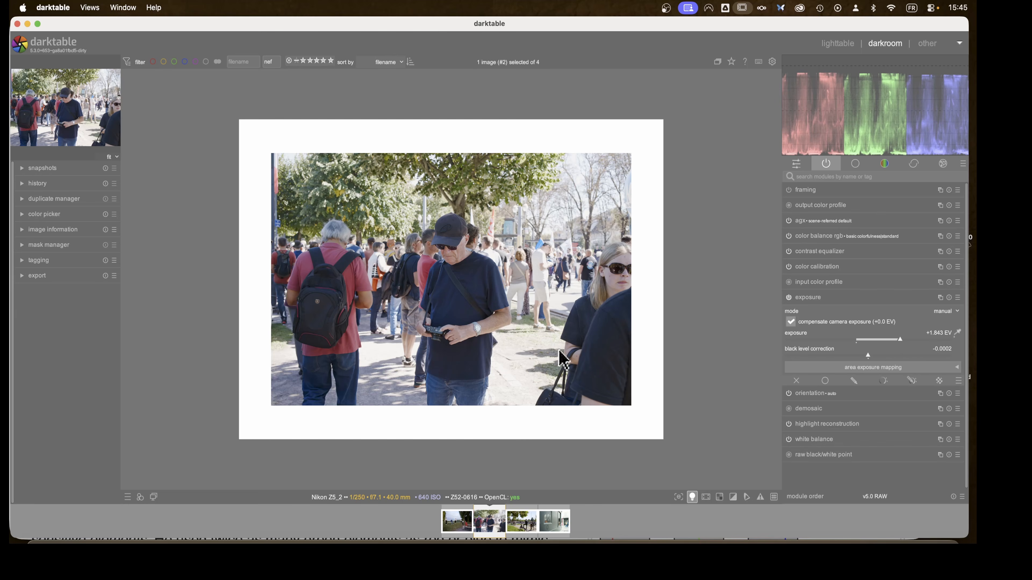
left_click(811, 299)
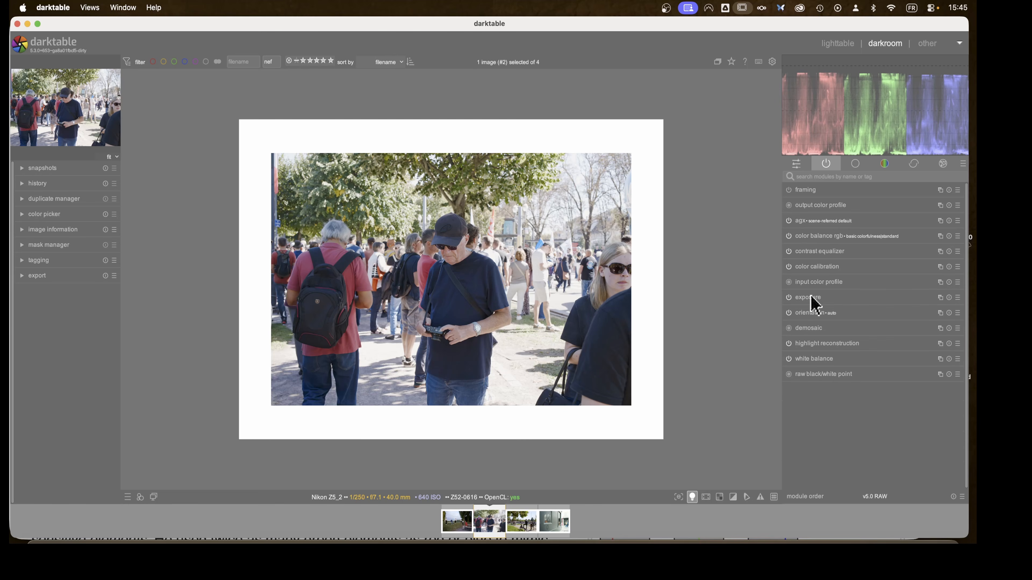
Review the color calibration settings and leave color assessment mode to examine the image more closely.
left_click(814, 267)
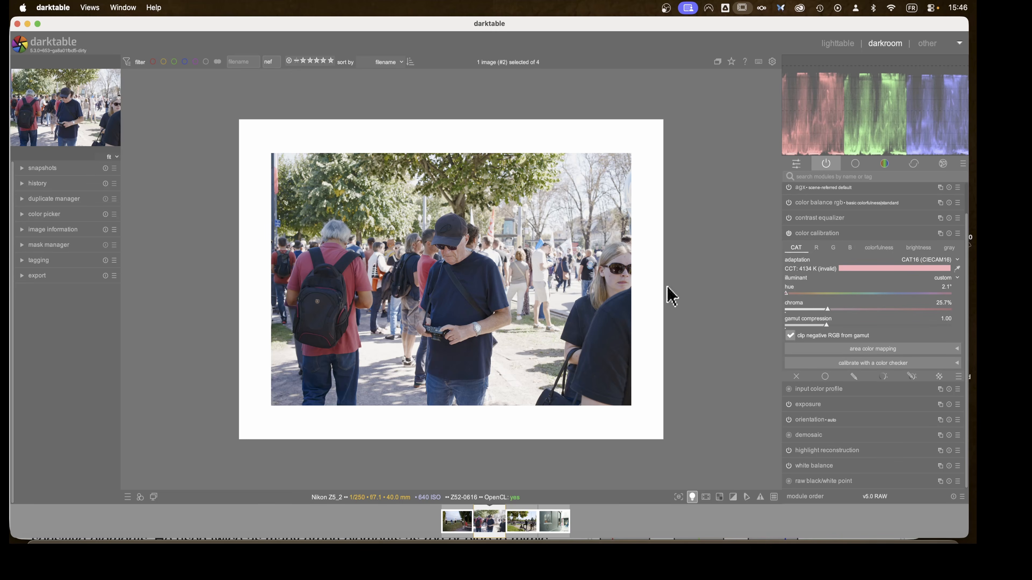
key("ctrl+b")
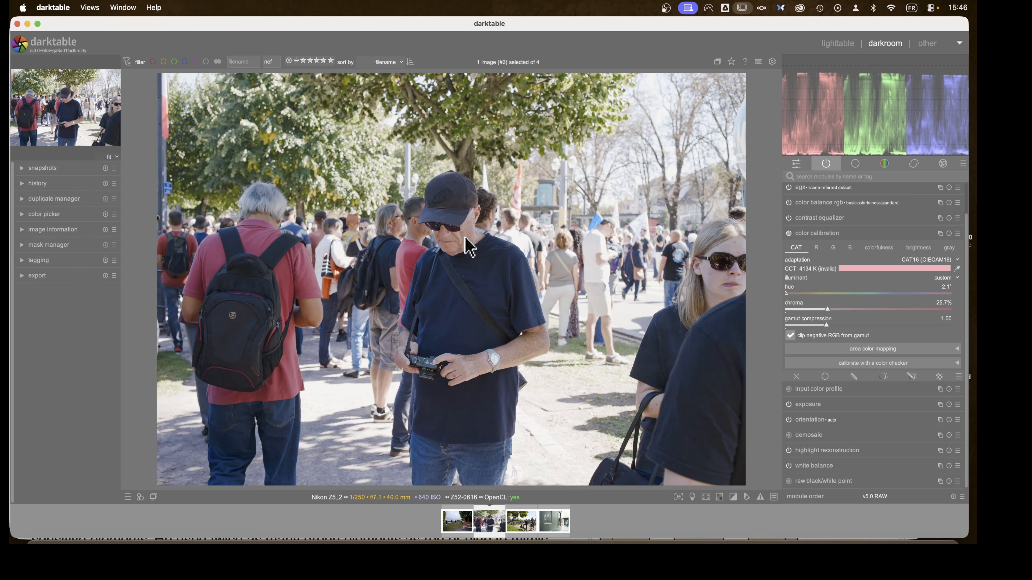
scroll(545, 398, "up", 1)
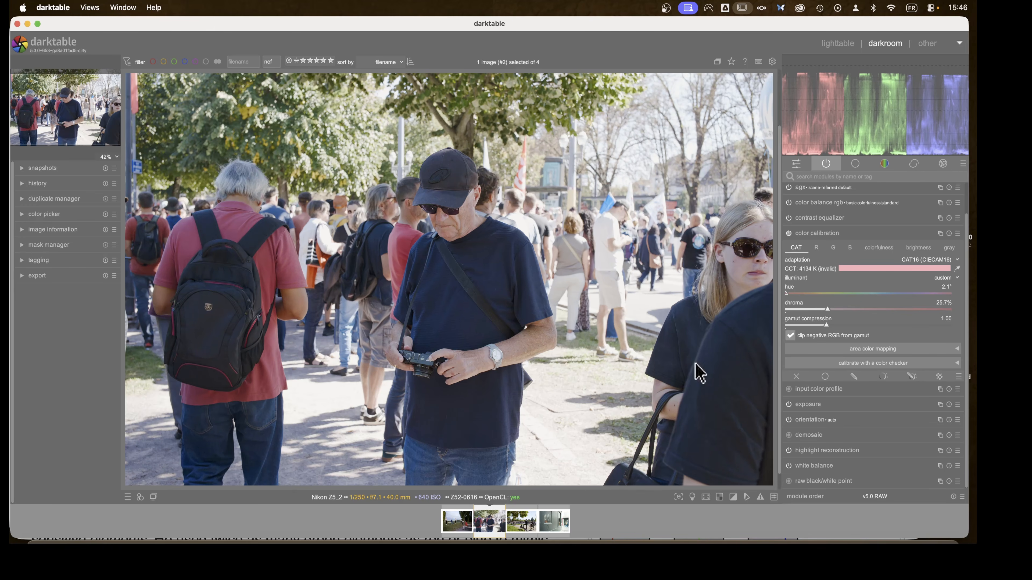
scroll(567, 312, "down", 1)
left_click(814, 233)
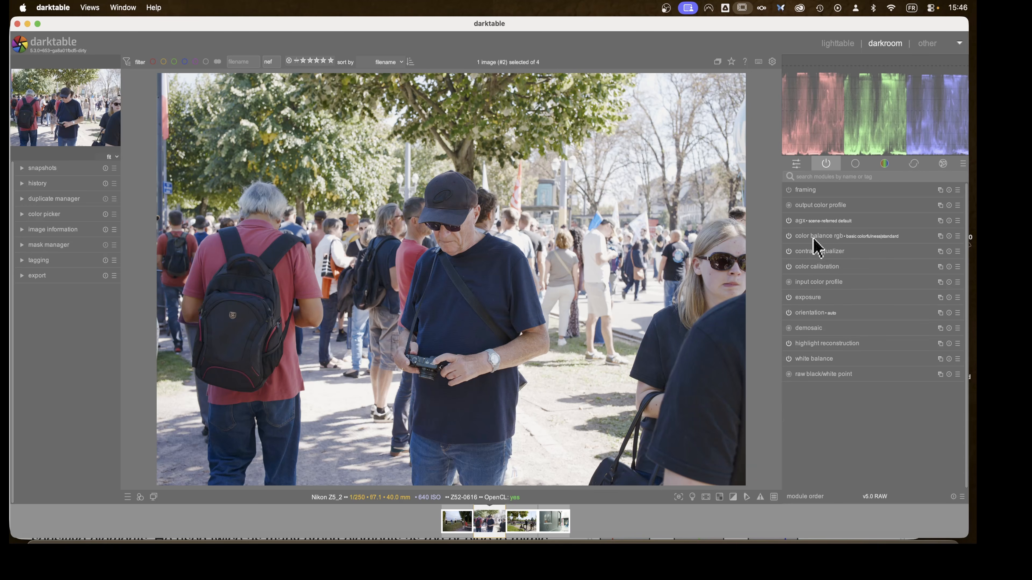
Auto-tune the agx input exposure levels over the whole image and set the contrast to 2.60.
left_click(807, 221)
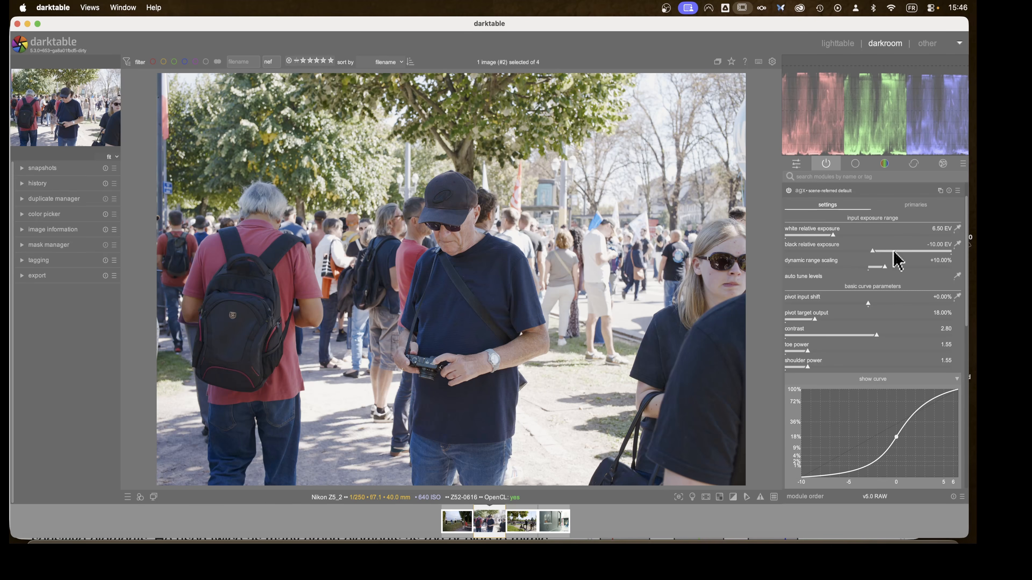
left_click(957, 276)
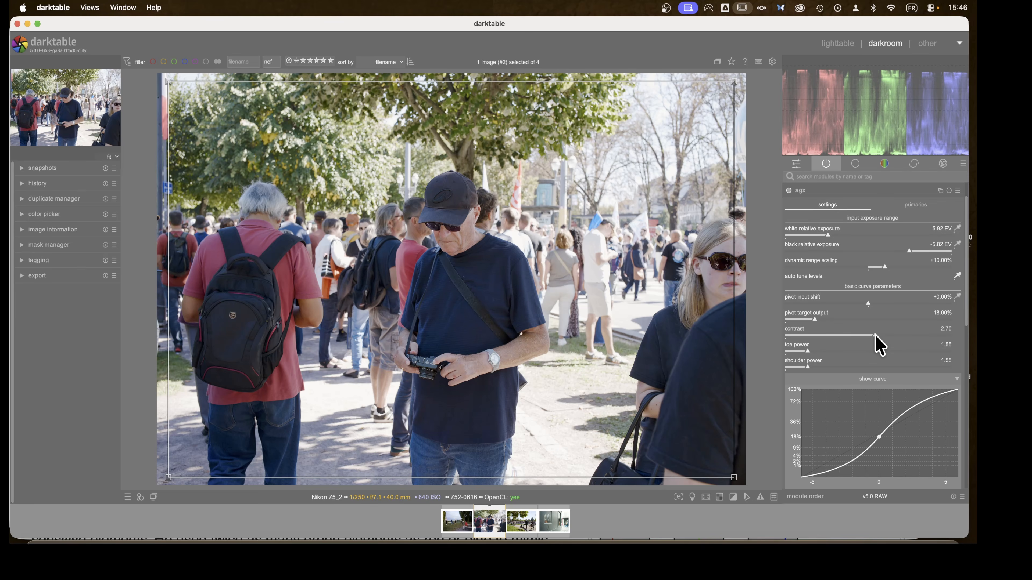
mouse_move(875, 336)
left_mouse_down()
mouse_move(903, 336)
mouse_move(855, 335)
mouse_move(870, 336)
left_mouse_up()
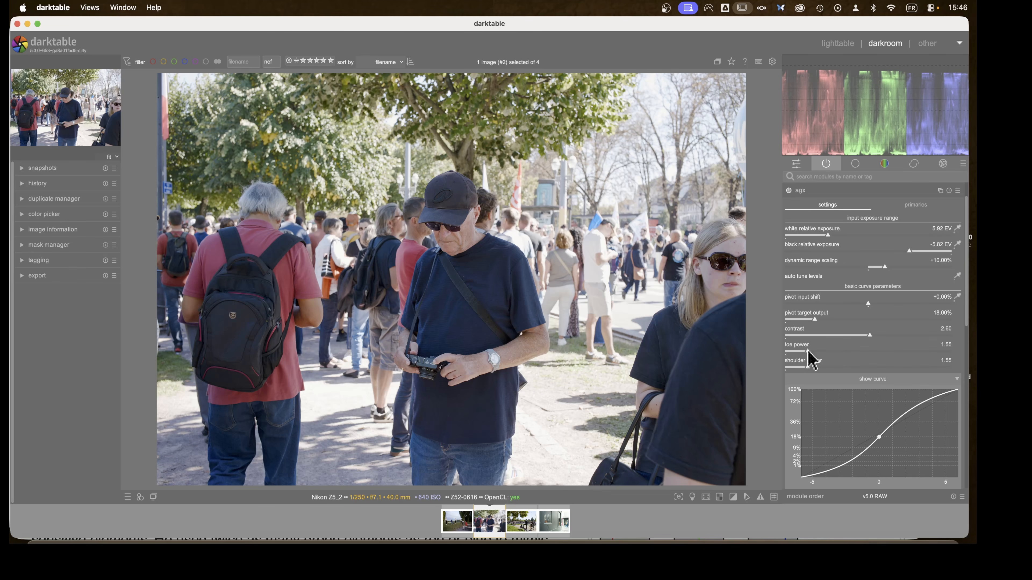
Set the agx toe power to 3.56 and shoulder power to 1.16, and check the overexposed raw areas.
scroll(832, 359, "down", 1)
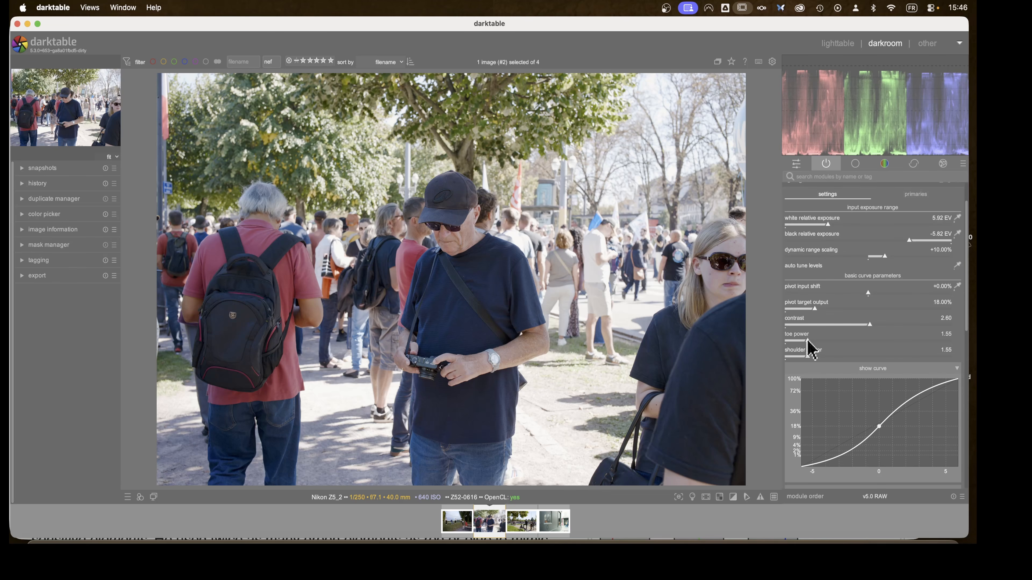
left_click_drag(809, 342, 890, 344)
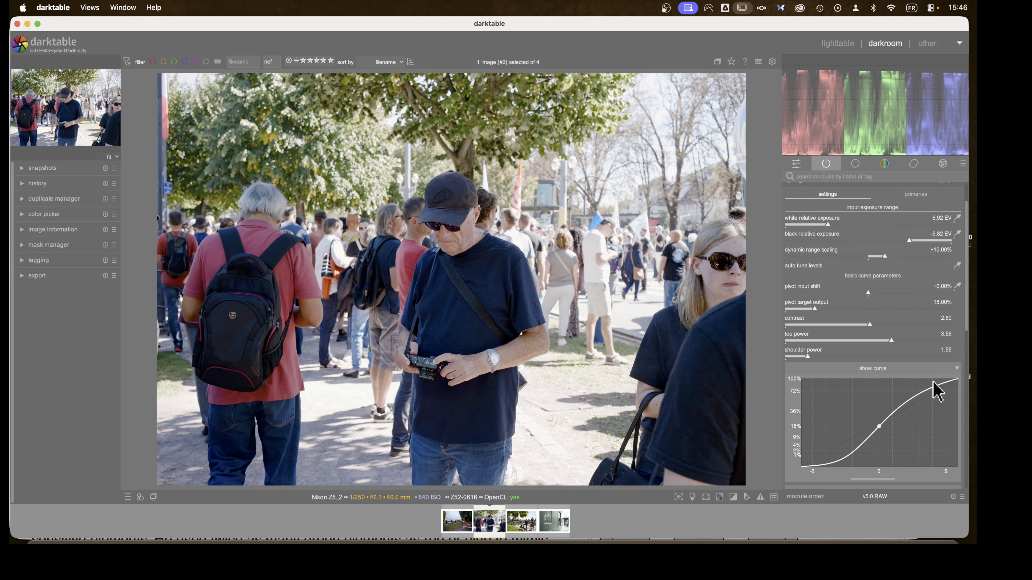
mouse_move(806, 358)
left_mouse_down()
mouse_move(954, 363)
mouse_move(792, 360)
left_mouse_up()
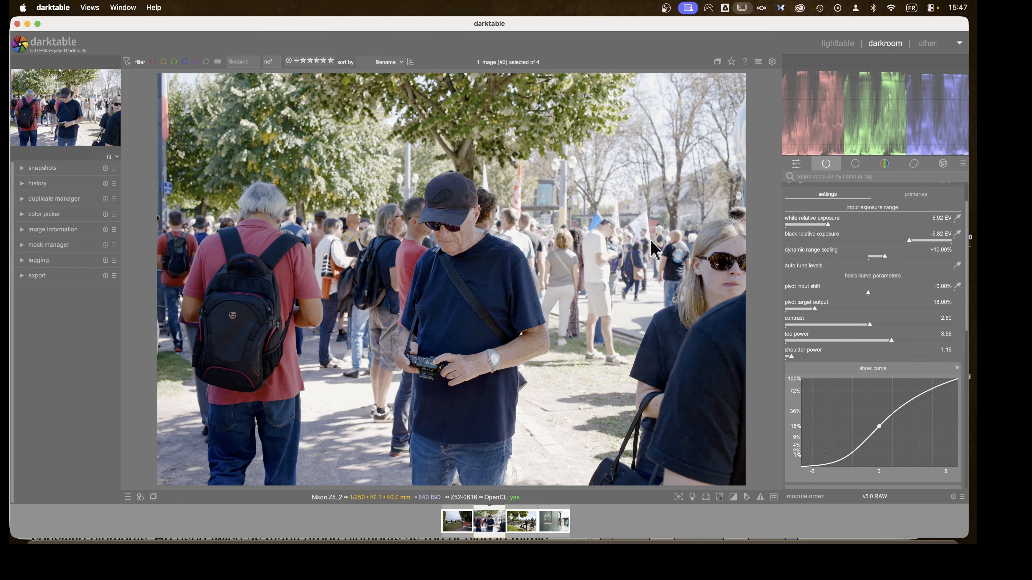
mouse_move(812, 103)
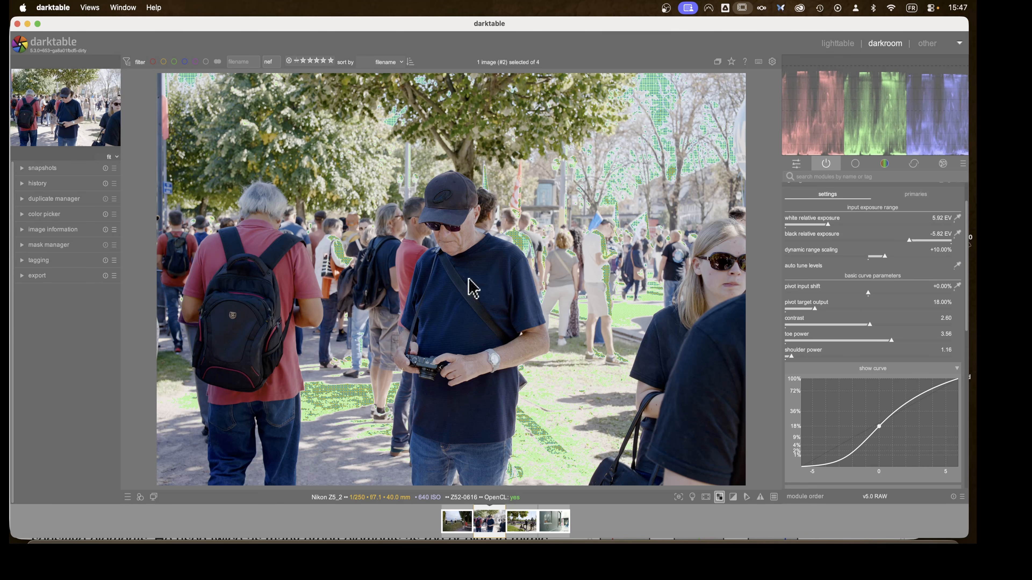
left_click(709, 498)
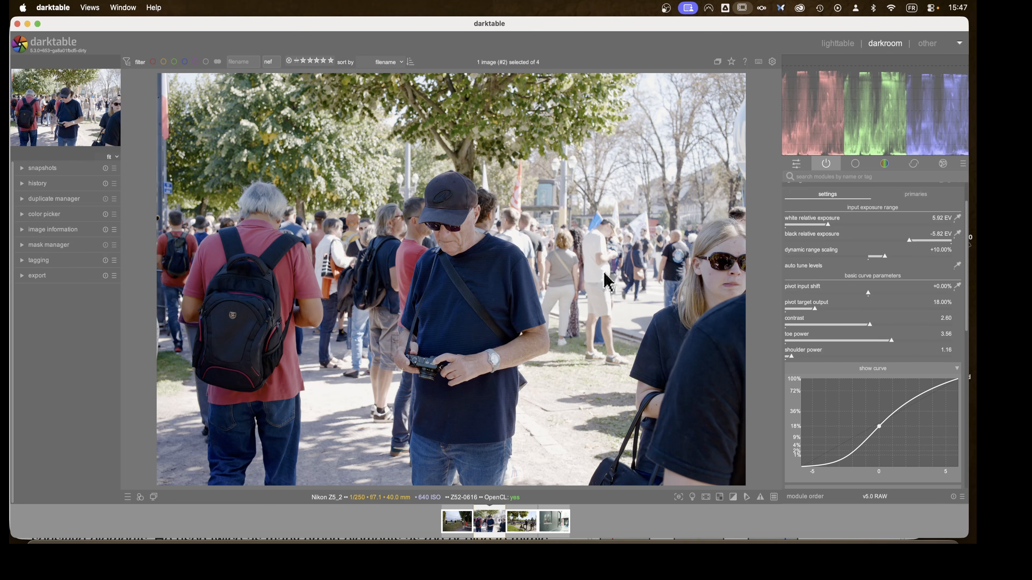
Try an agx shoulder power of 3.65 and reduce it to 2.29.
mouse_move(789, 357)
left_mouse_down()
mouse_move(926, 364)
mouse_move(806, 358)
mouse_move(917, 359)
mouse_move(896, 363)
left_mouse_up()
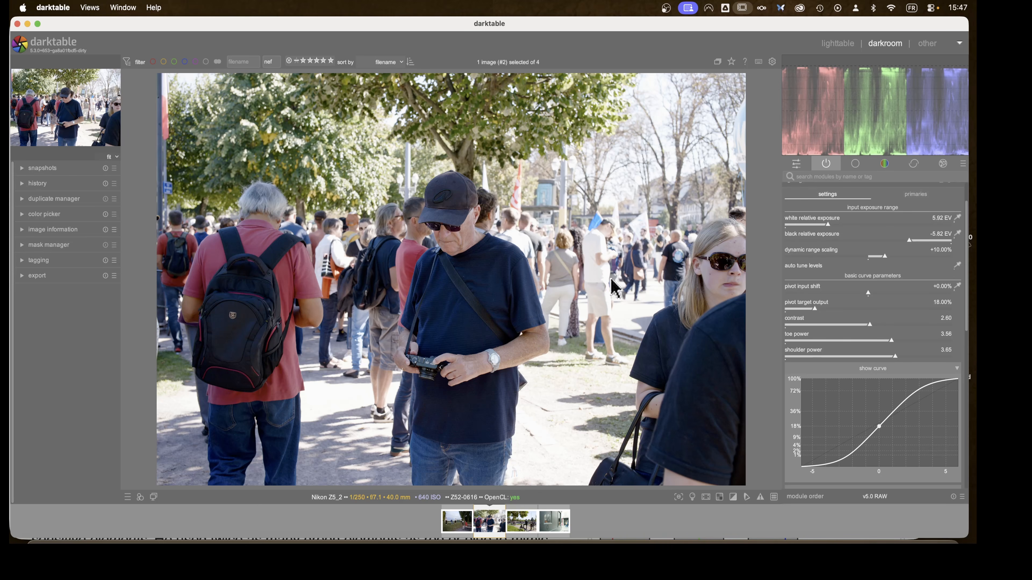
left_click_drag(853, 358, 884, 359)
scroll(827, 209, "up", 2)
left_click(802, 221)
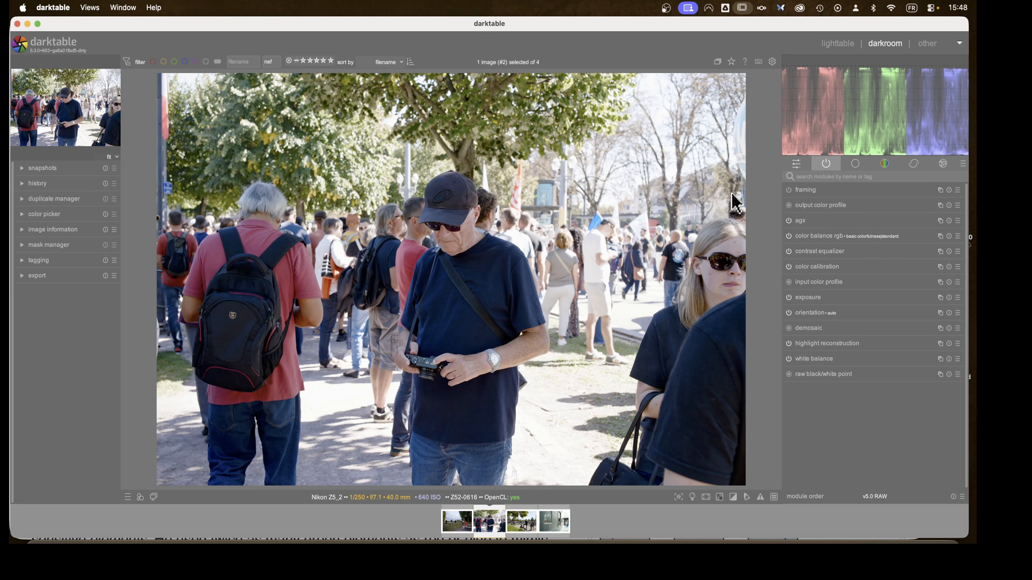
left_click(802, 222)
scroll(836, 357, "down", 5)
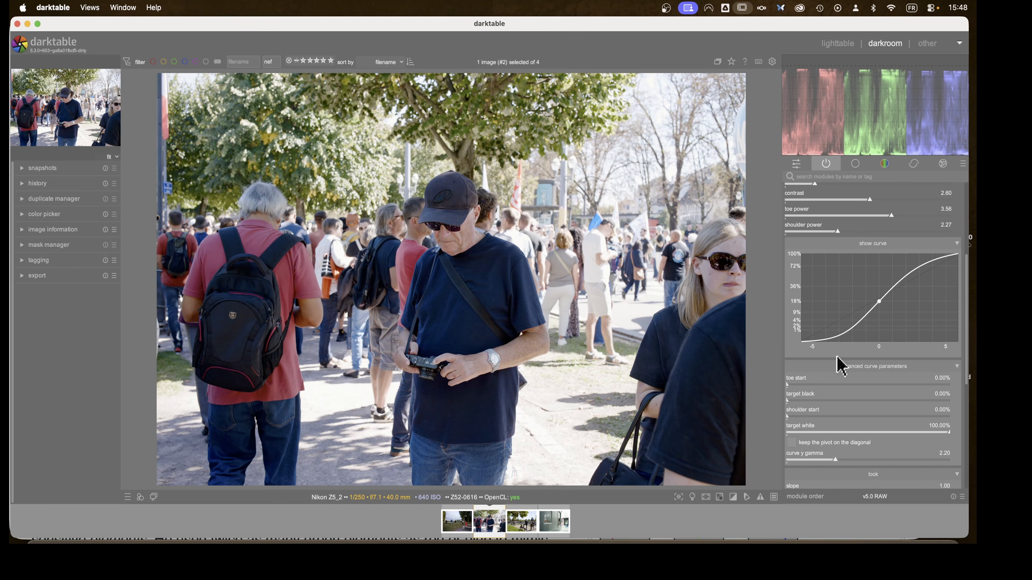
mouse_move(837, 231)
left_mouse_down()
mouse_move(848, 231)
mouse_move(837, 230)
left_mouse_up()
Set the agx look saturation to 119.38% and re-enable the framing module.
scroll(789, 325, "down", 3)
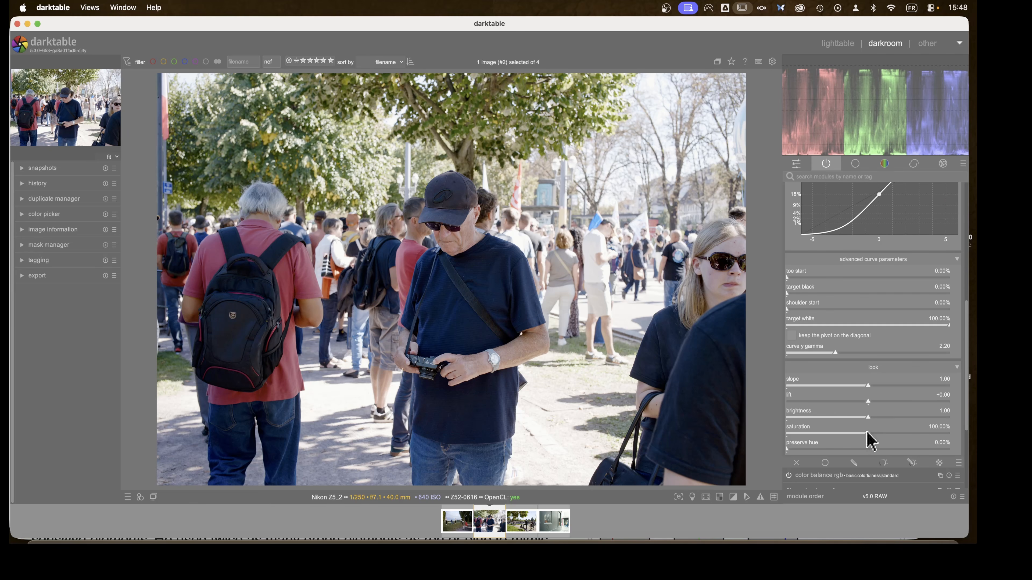
mouse_move(866, 433)
left_mouse_down()
mouse_move(950, 433)
mouse_move(866, 433)
mouse_move(902, 433)
mouse_move(884, 443)
left_mouse_up()
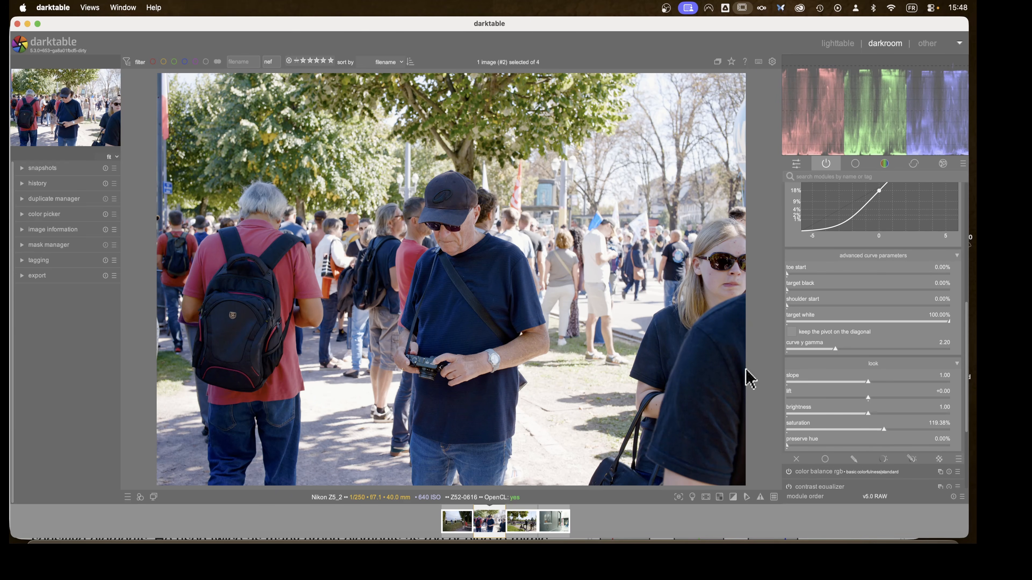
scroll(757, 325, "up", 3)
scroll(754, 319, "down", 3)
scroll(826, 258, "down", 1)
scroll(827, 259, "up", 5)
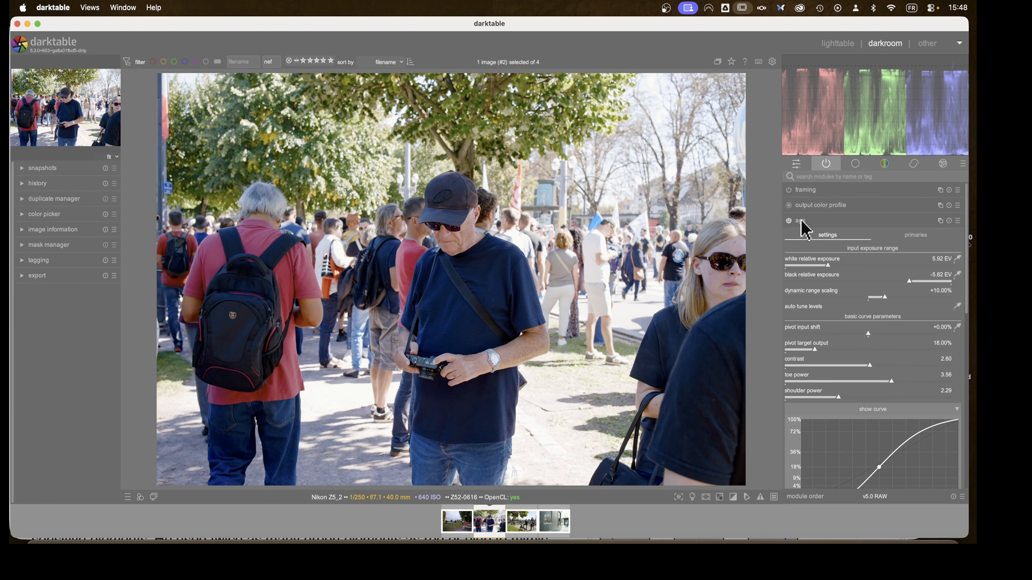
left_click(802, 222)
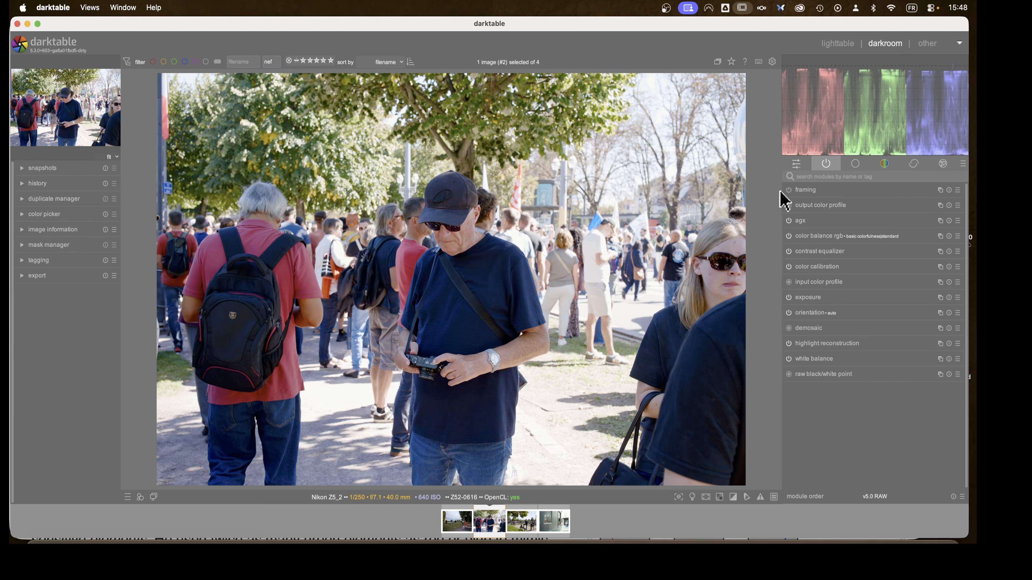
left_click(788, 190)
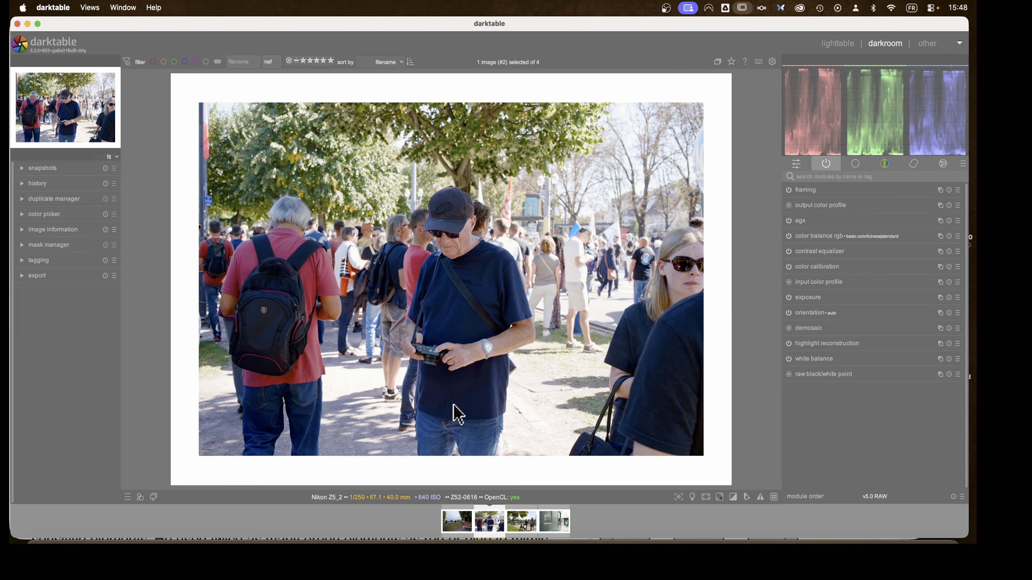
Switch to the third image and reset its exposure and agx modules to their defaults.
key("space")
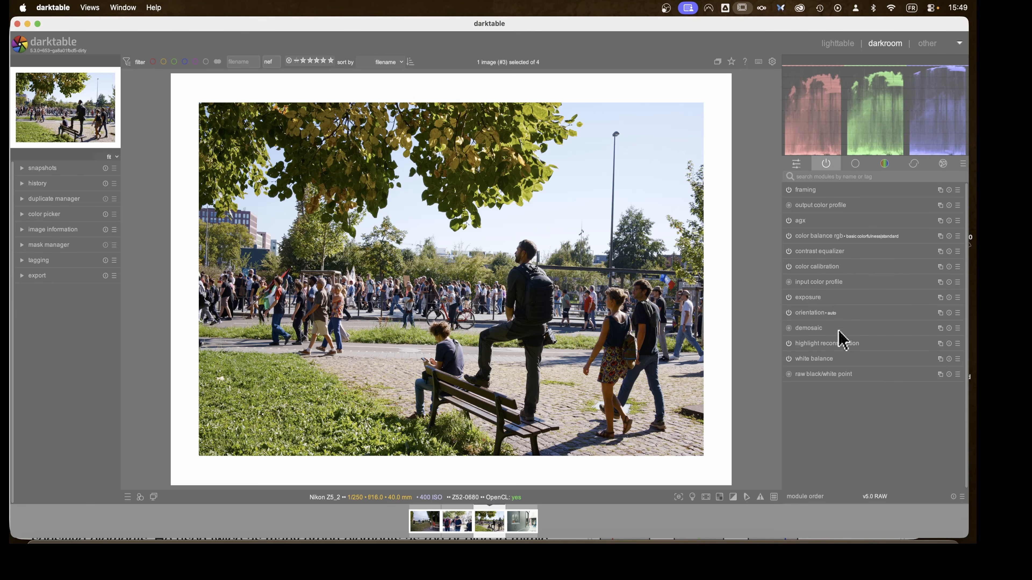
left_click(948, 298)
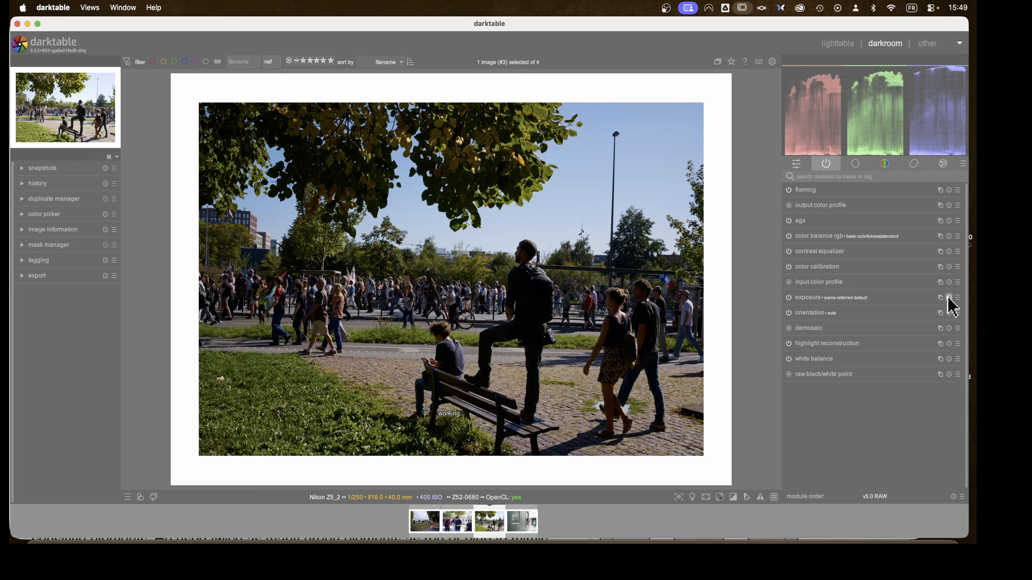
left_click(948, 221)
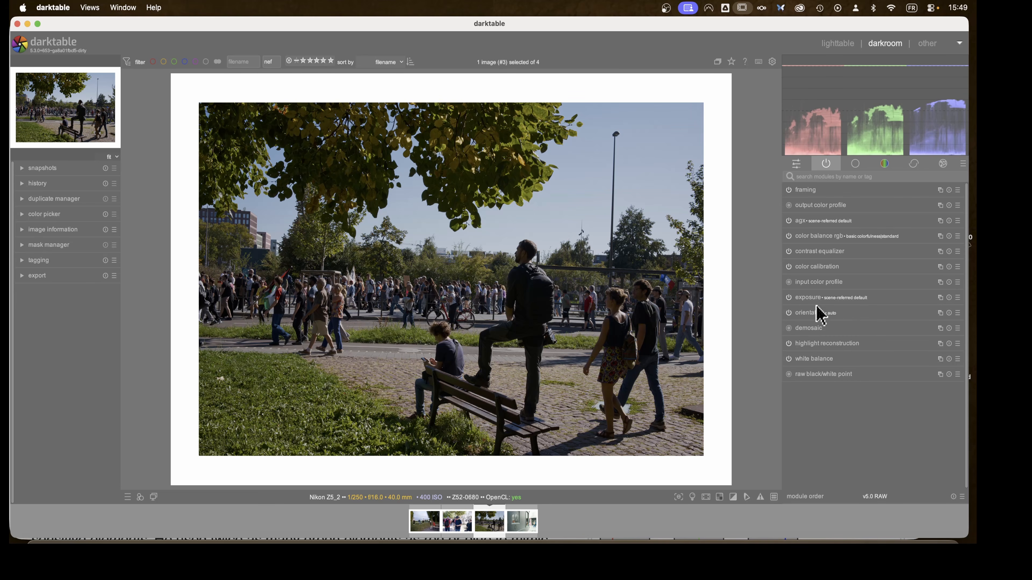
Set the third image's exposure to +2.583 EV while judging brightness in color assessment mode.
left_click(808, 298)
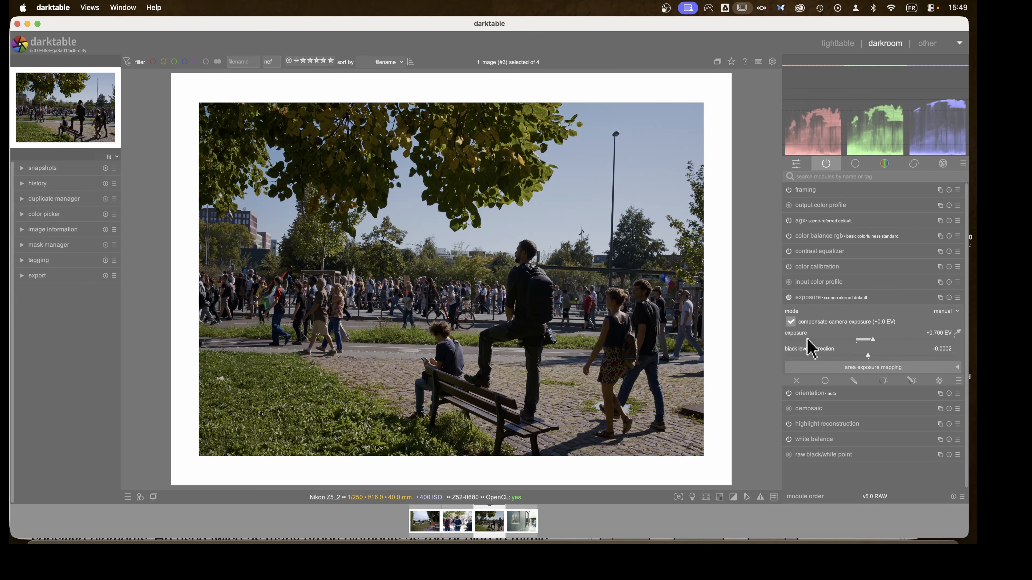
key("ctrl+b")
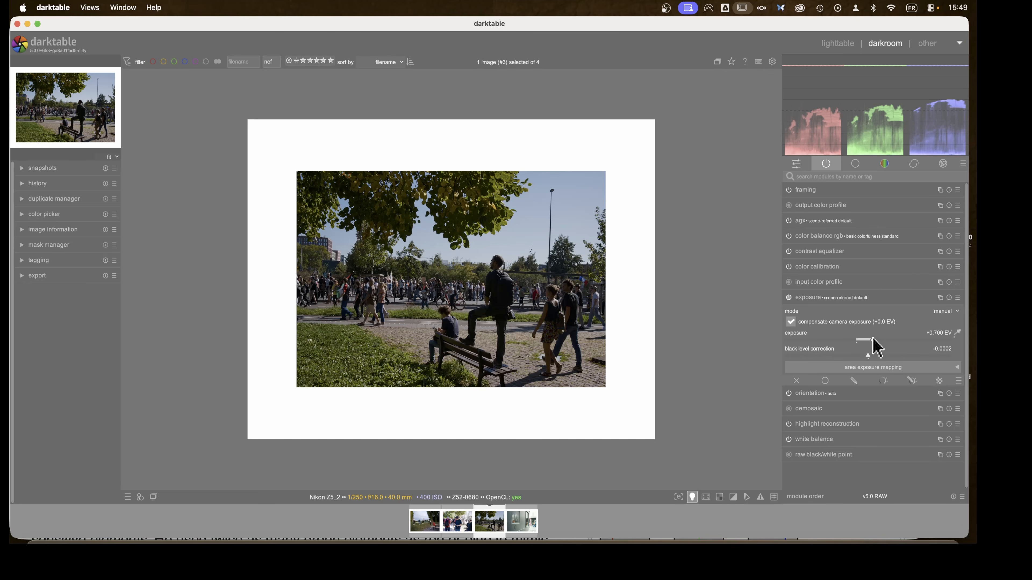
left_click_drag(872, 339, 918, 341)
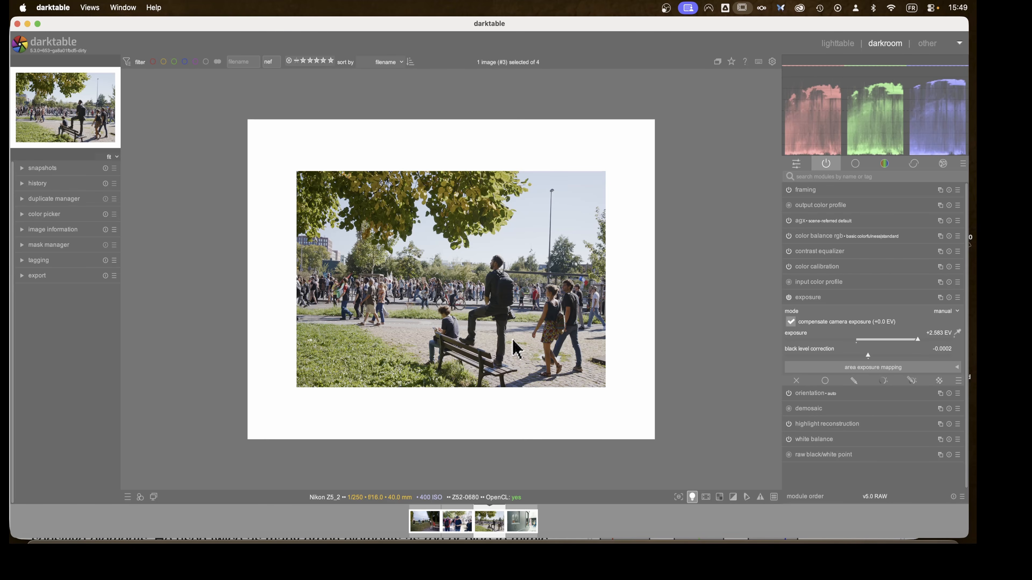
key("ctrl+b")
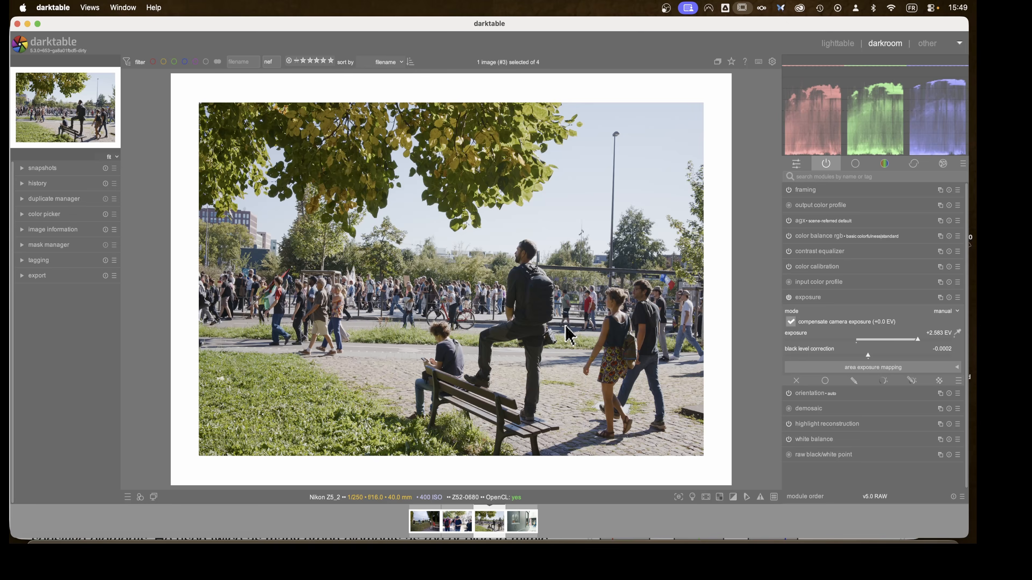
left_click(812, 299)
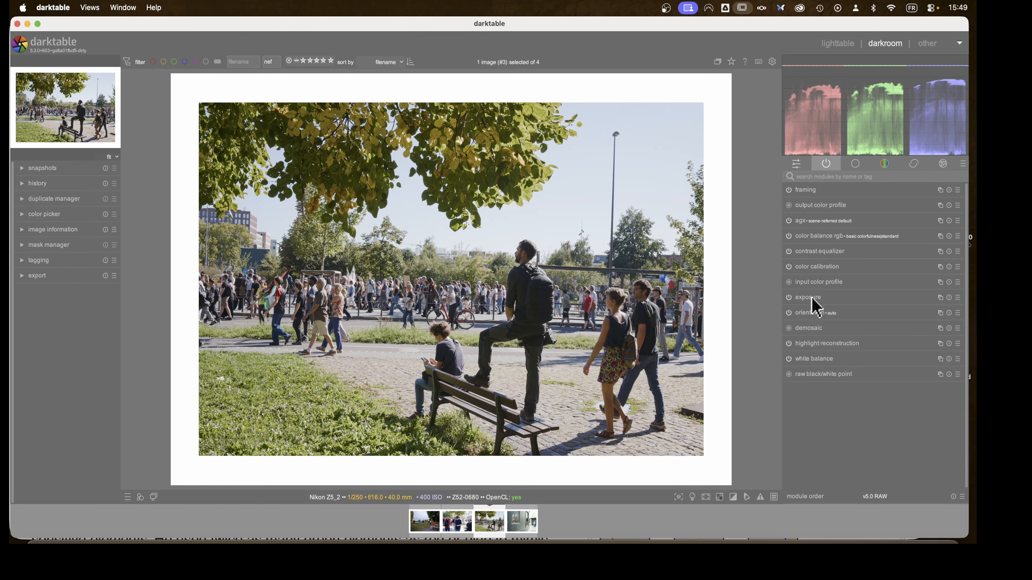
Reset the color calibration module on the third image and fine-tune its illuminant chroma.
left_click(812, 271)
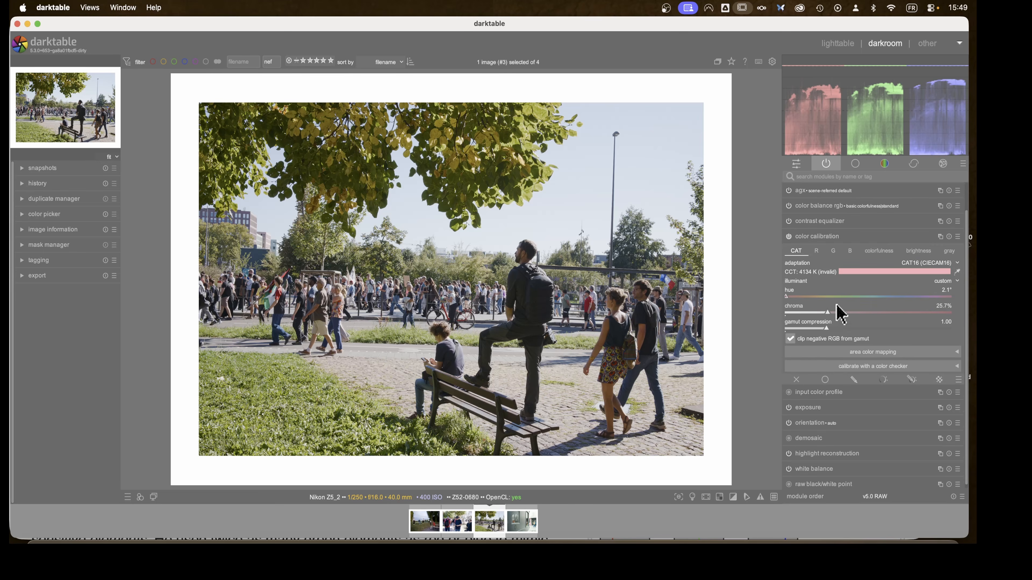
left_click(948, 236)
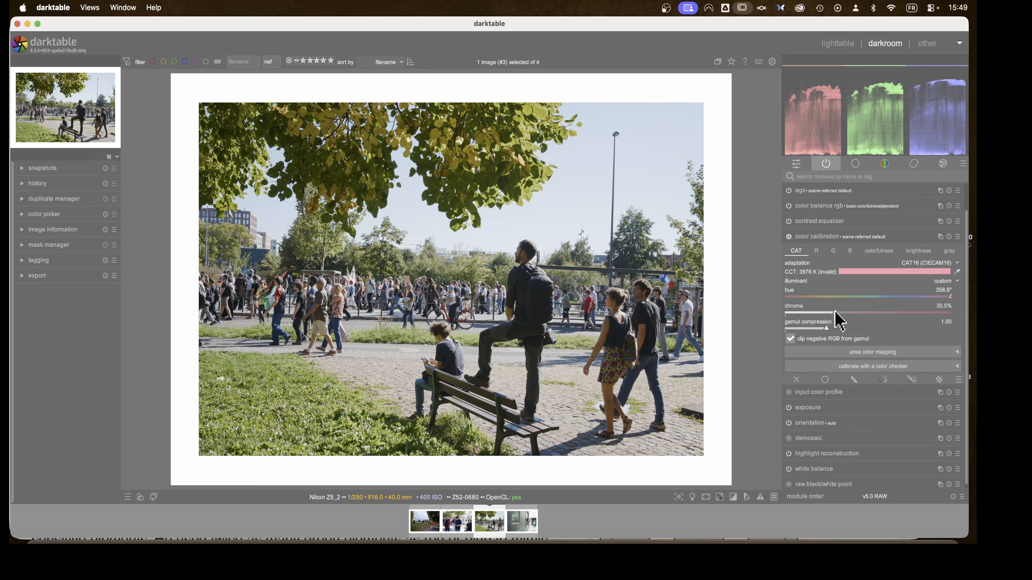
mouse_move(835, 312)
left_mouse_down()
mouse_move(796, 313)
mouse_move(887, 312)
mouse_move(792, 313)
mouse_move(837, 313)
left_mouse_up()
mouse_move(838, 314)
left_mouse_down()
mouse_move(825, 314)
mouse_move(854, 315)
mouse_move(832, 315)
left_mouse_up()
left_click(836, 237)
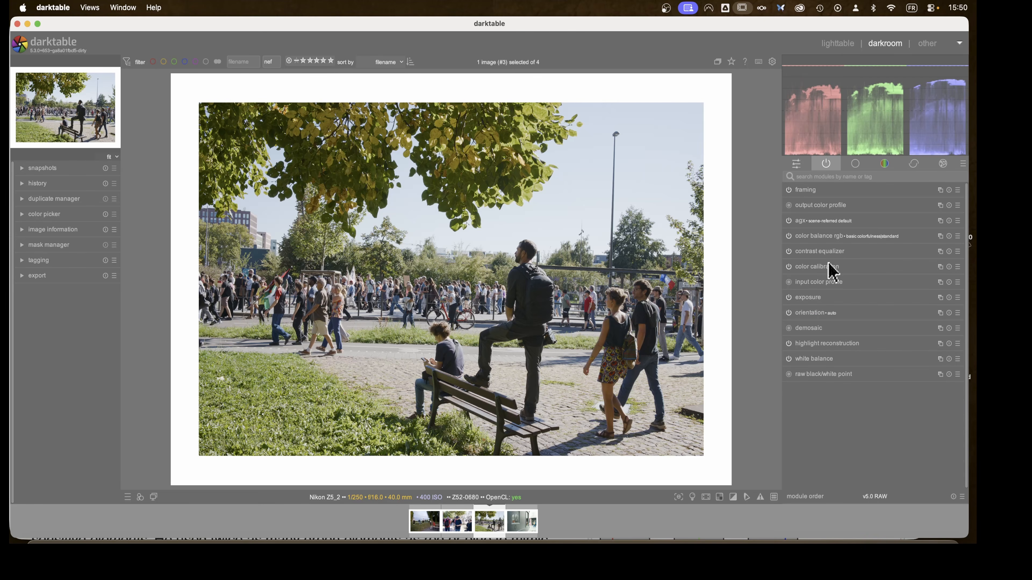
Auto-tune the agx levels over the whole third image and set the contrast to 2.32.
left_click(826, 224)
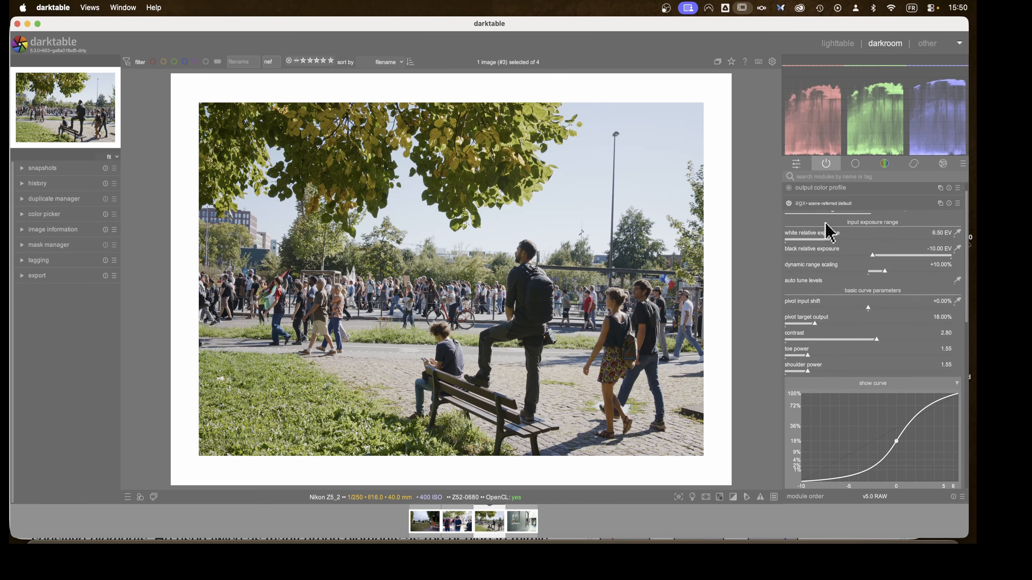
left_click(957, 276)
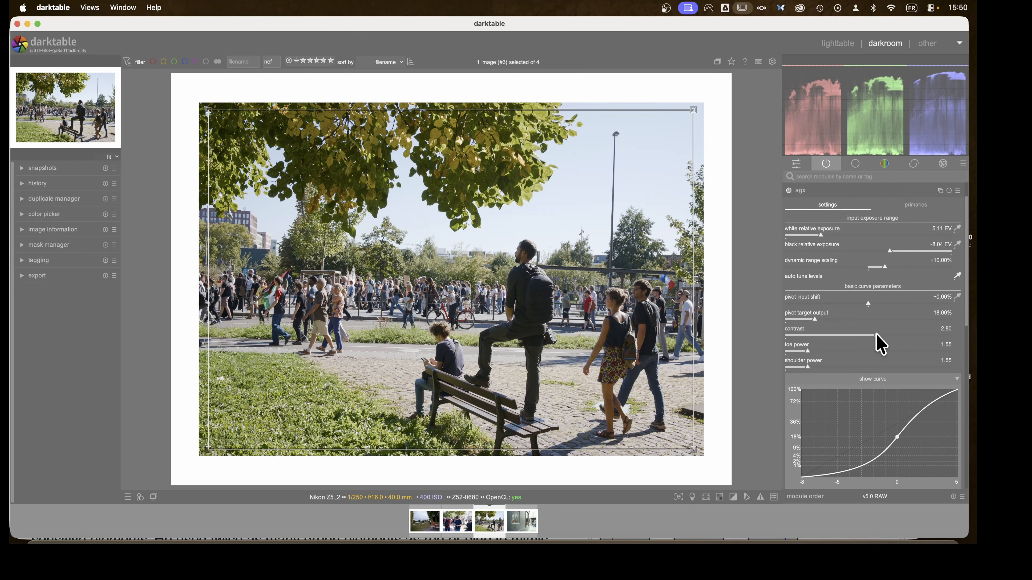
mouse_move(876, 334)
left_mouse_down()
mouse_move(952, 336)
mouse_move(847, 340)
mouse_move(859, 340)
left_mouse_up()
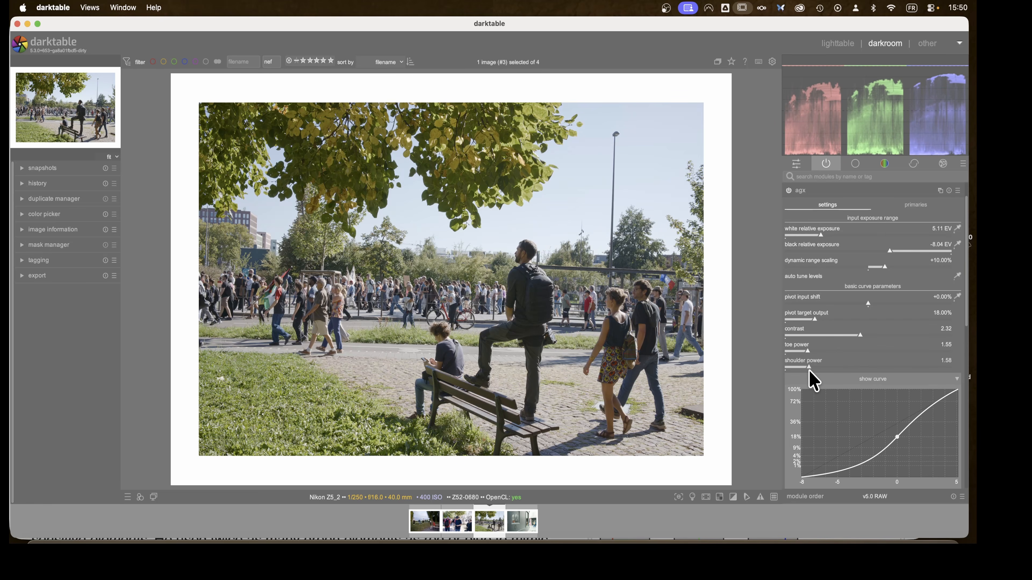
Try agx toe power 3.36 with shoulder power 3.33, and reduce both powers to 2.79.
left_click_drag(810, 367, 882, 351)
left_click(877, 367)
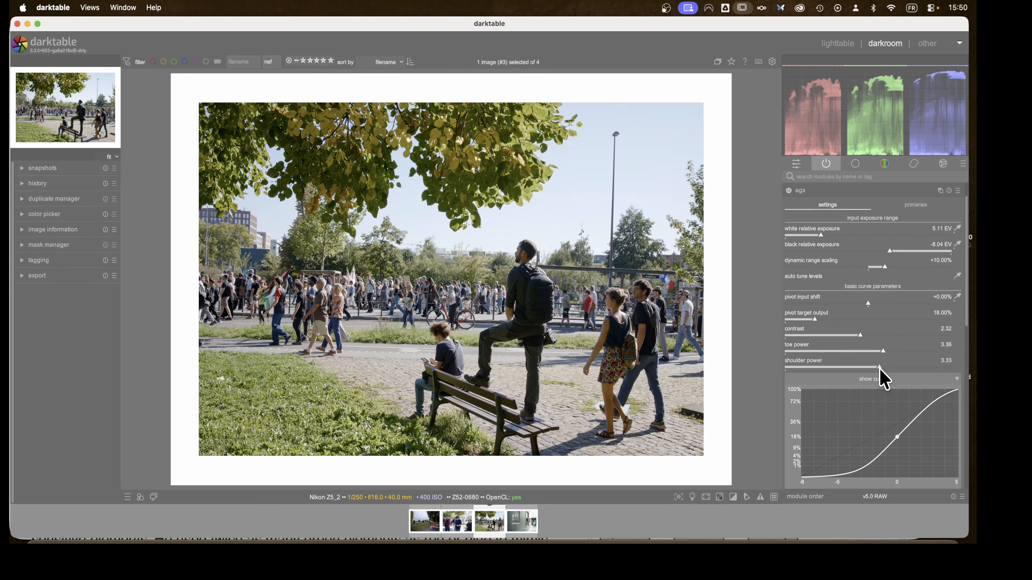
mouse_move(883, 351)
left_mouse_down()
mouse_move(848, 350)
mouse_move(859, 350)
left_mouse_up()
left_click(859, 367)
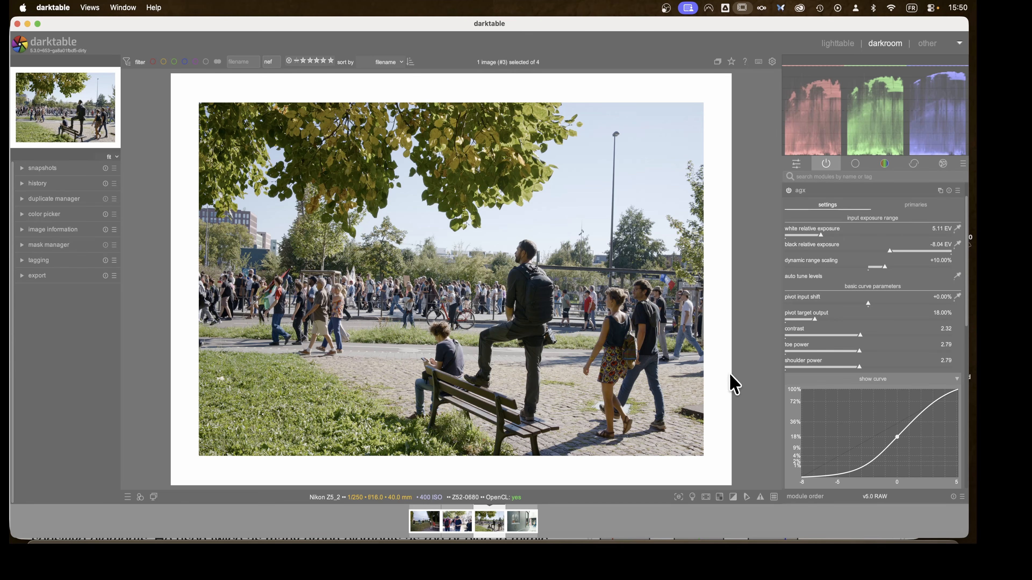
Compare low and high agx shoulder power values and set the shoulder power to 1.66.
left_click(840, 367)
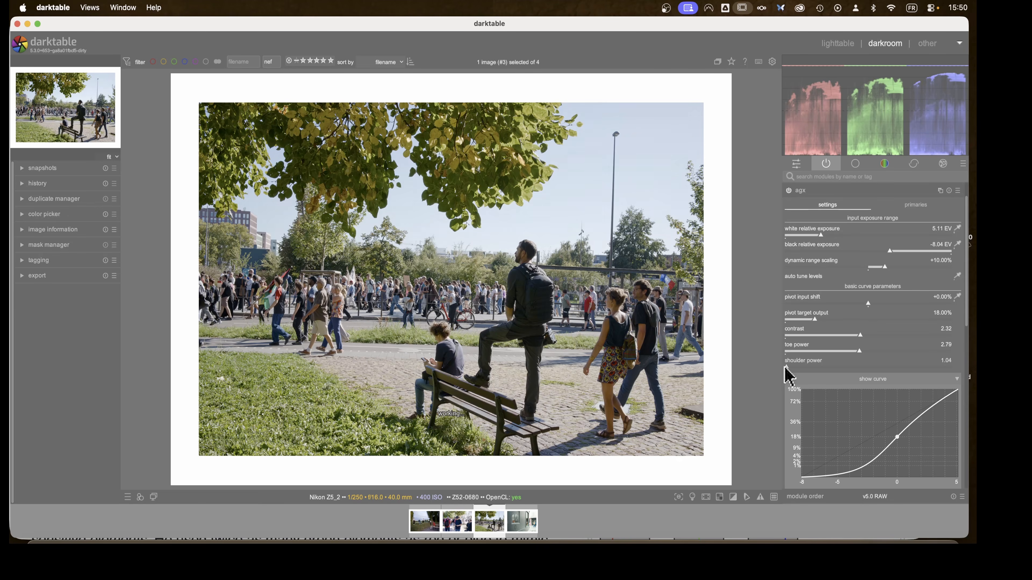
left_click(889, 367)
left_click(828, 367)
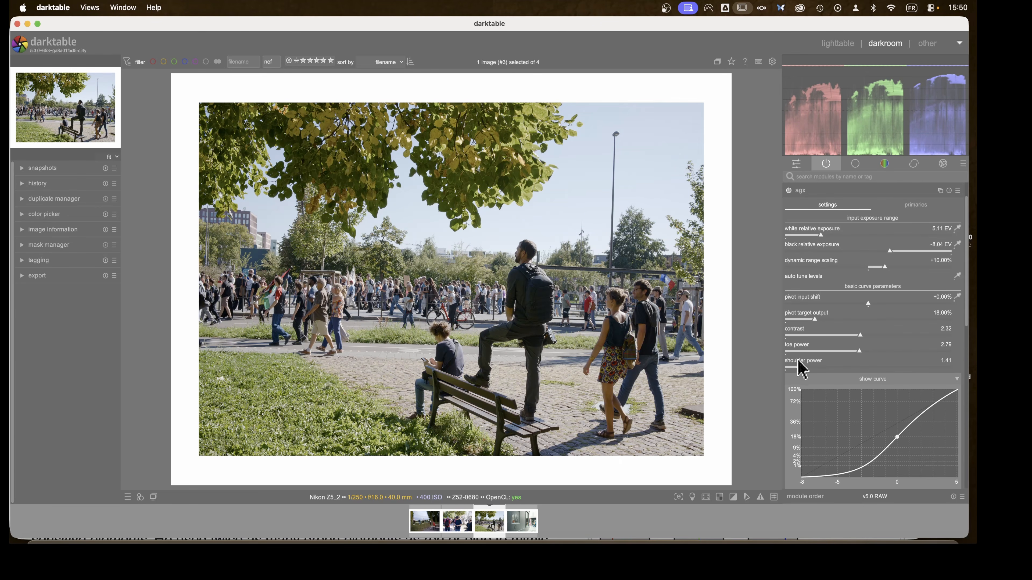
left_click(918, 367)
mouse_move(918, 355)
left_mouse_down()
mouse_move(785, 366)
mouse_move(812, 366)
left_mouse_up()
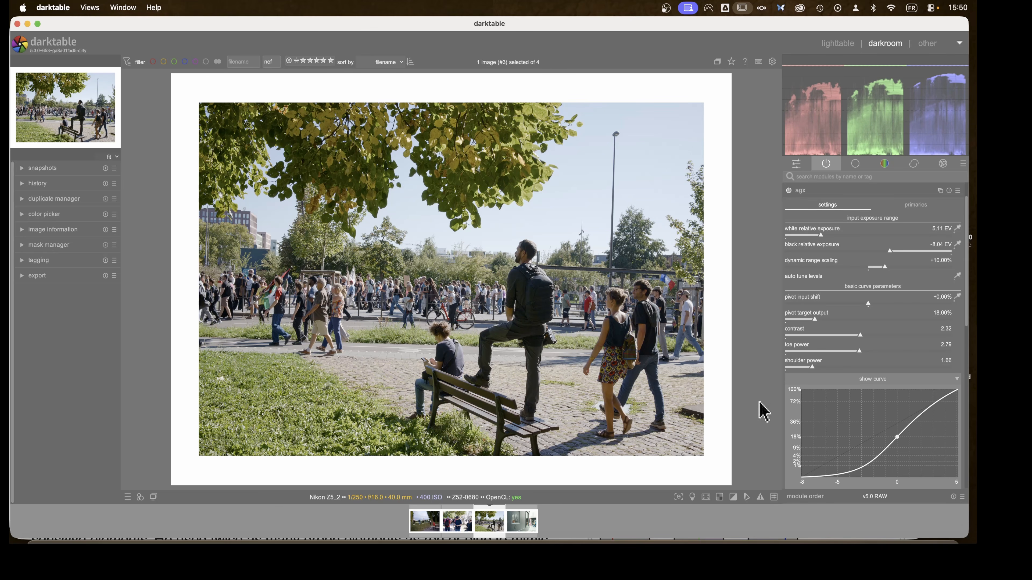
Try agx look saturation values of 140.31%, 144.00% and 183.38% on the third image.
scroll(788, 449, "down", 10)
left_click_drag(831, 414, 900, 410)
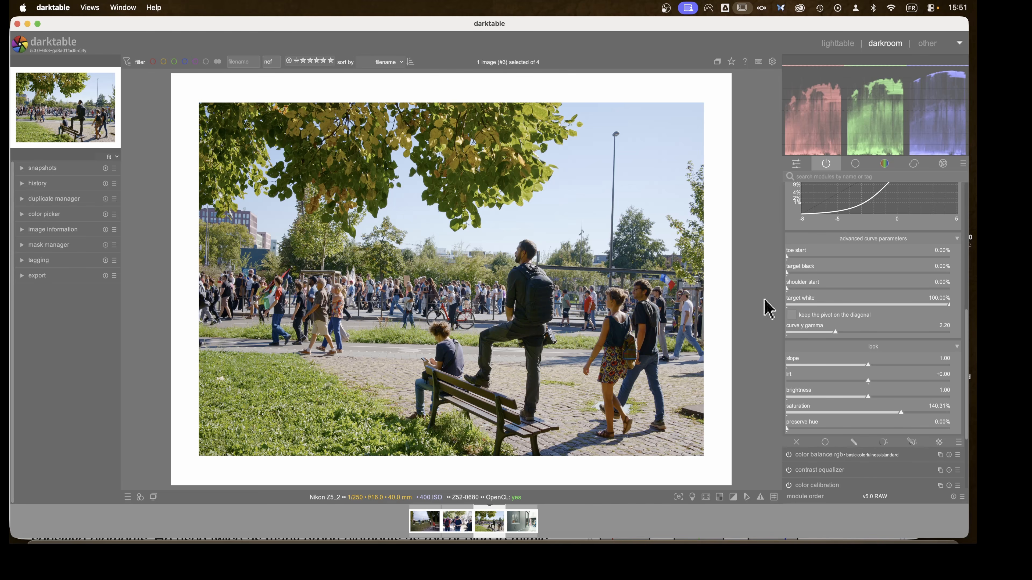
scroll(916, 213, "up", 5)
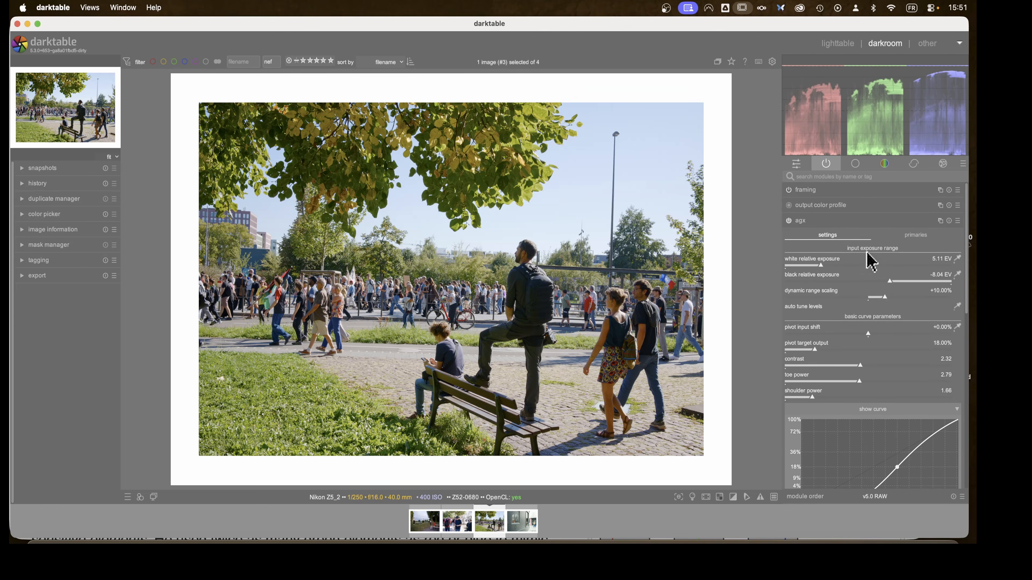
left_click(799, 222)
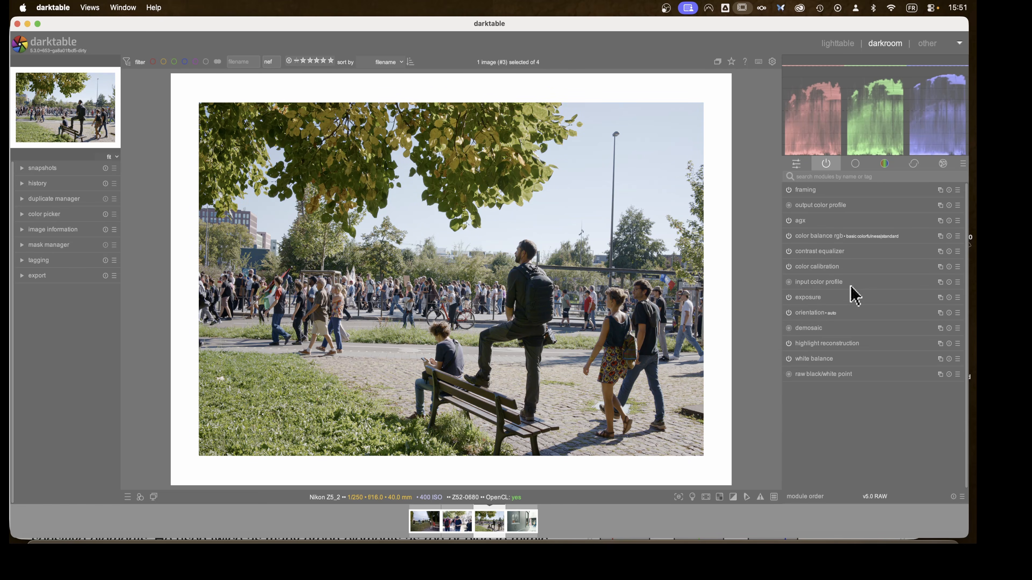
left_click(797, 222)
scroll(838, 357, "down", 5)
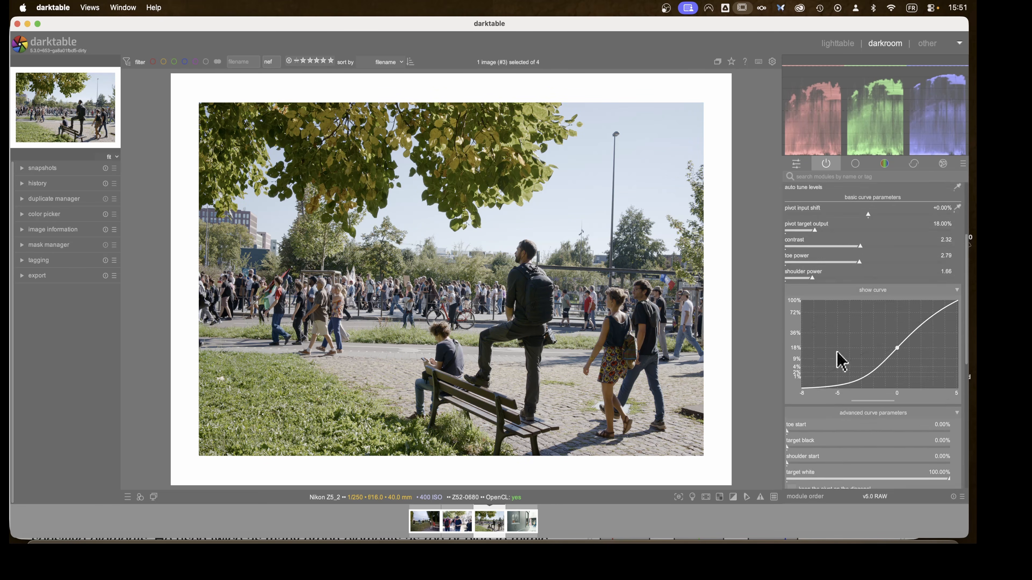
left_click_drag(848, 343, 904, 342)
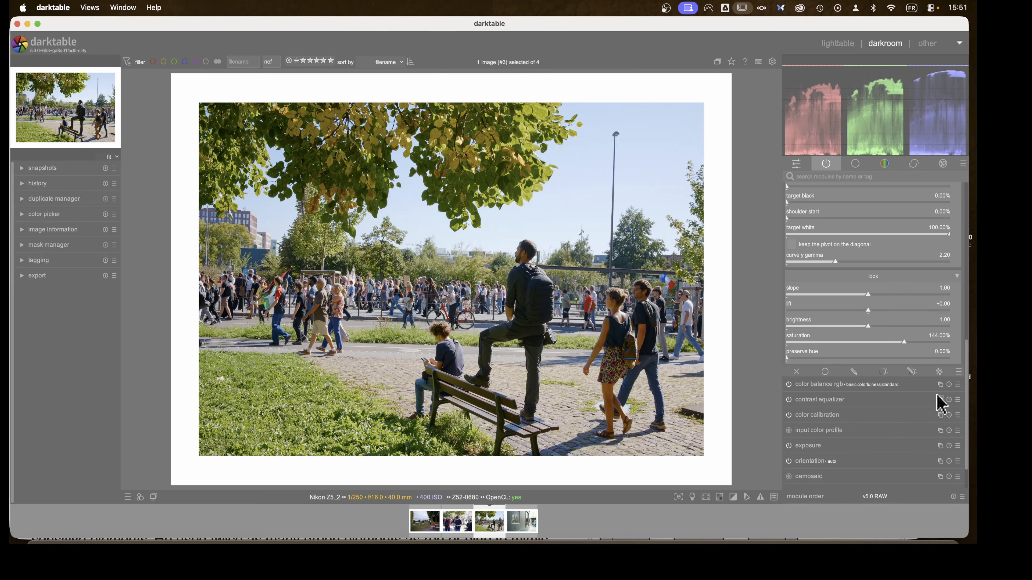
scroll(940, 402, "up", 10)
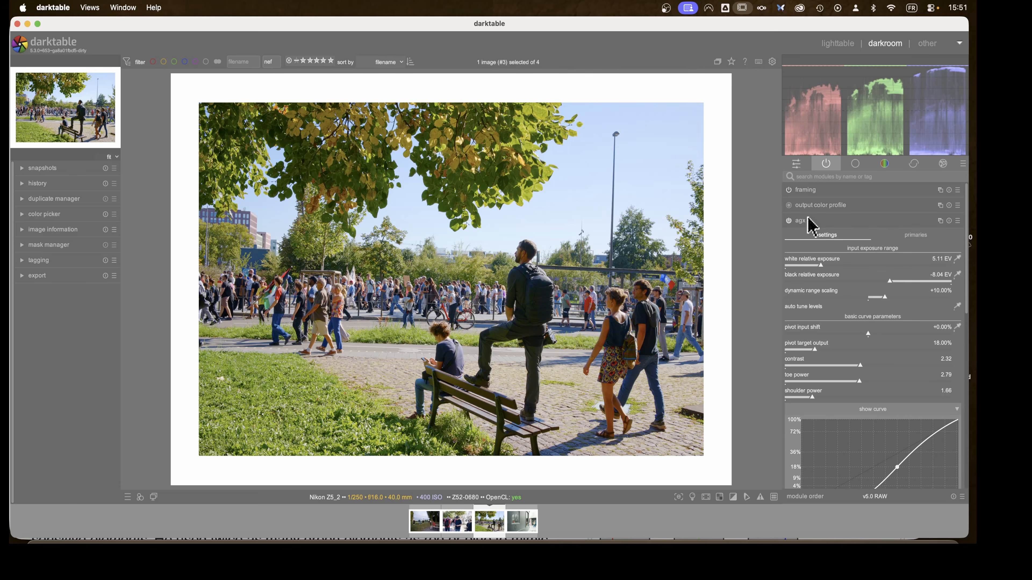
scroll(848, 304, "down", 8)
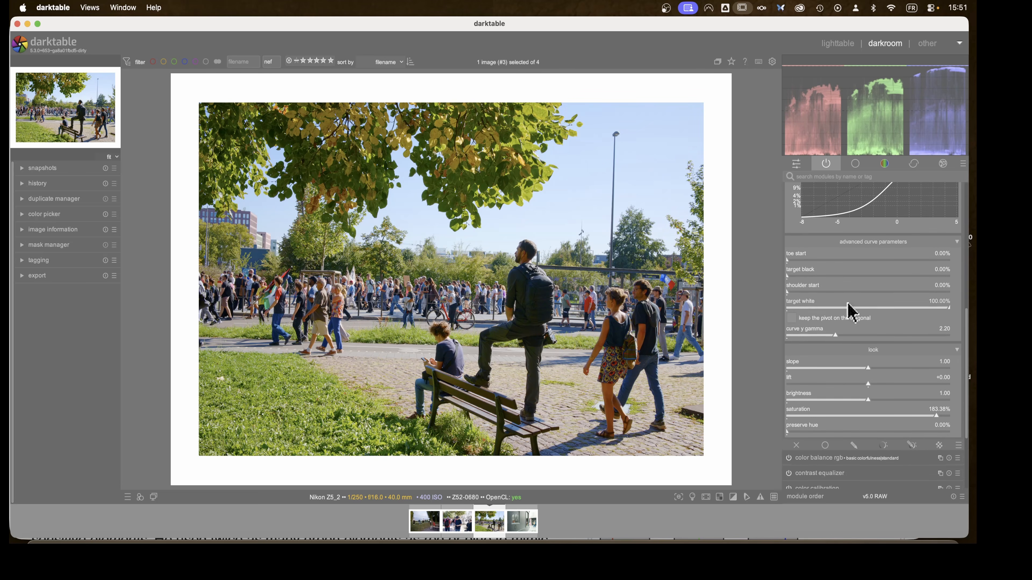
Compare agx look saturation at 177.85% and lower values, and set it to 136.62%.
mouse_move(903, 341)
left_mouse_down()
mouse_move(907, 353)
mouse_move(913, 345)
mouse_move(872, 346)
mouse_move(897, 348)
left_mouse_up()
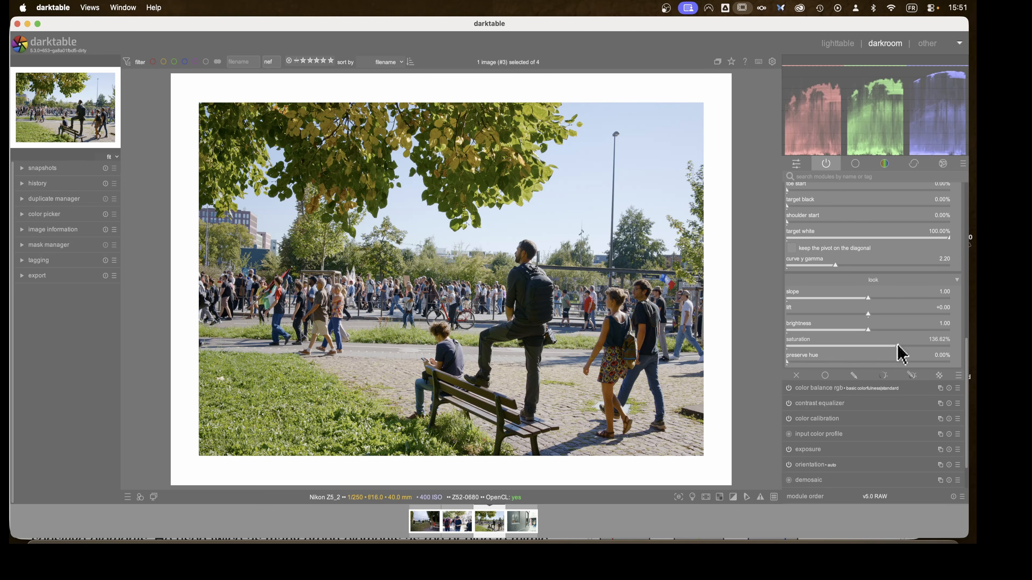
left_click_drag(897, 345, 883, 395)
left_click(931, 346)
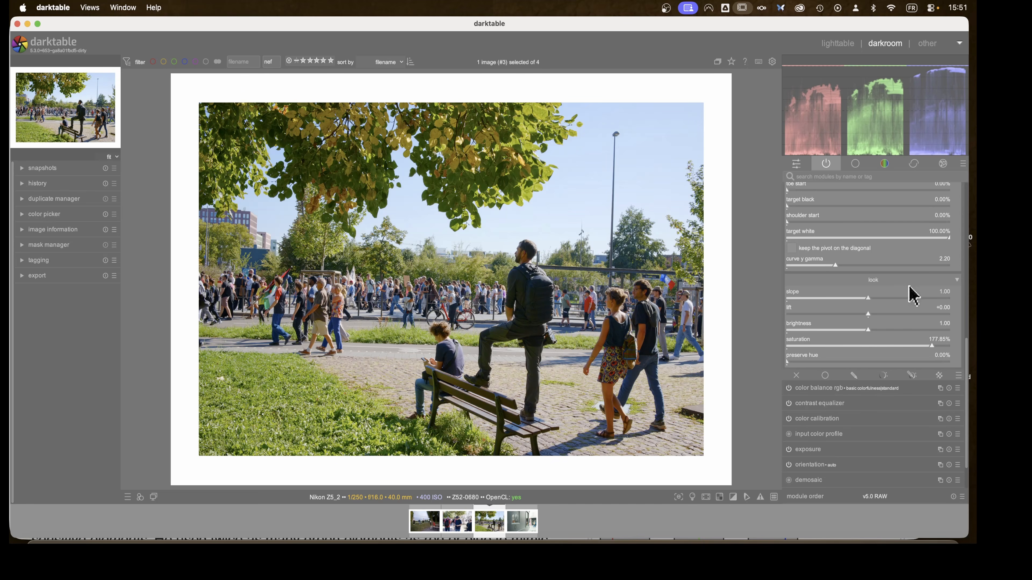
left_click_drag(905, 346, 897, 346)
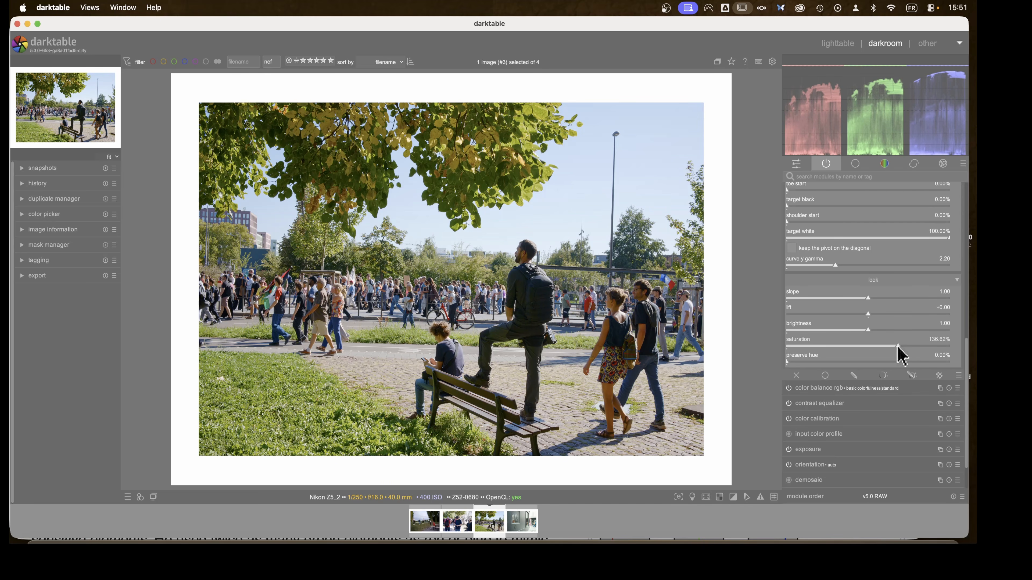
scroll(896, 284, "up", 5)
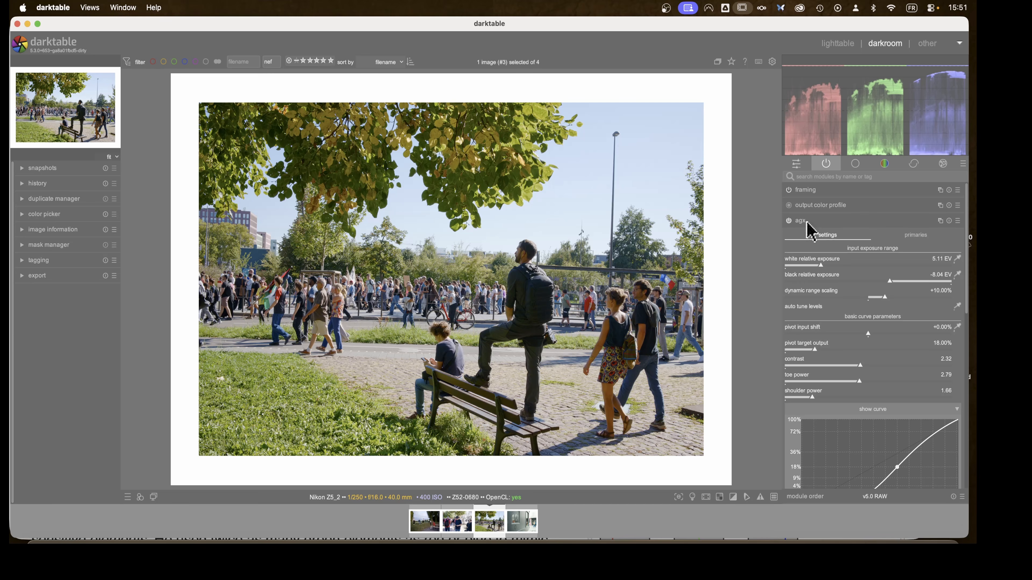
left_click(807, 221)
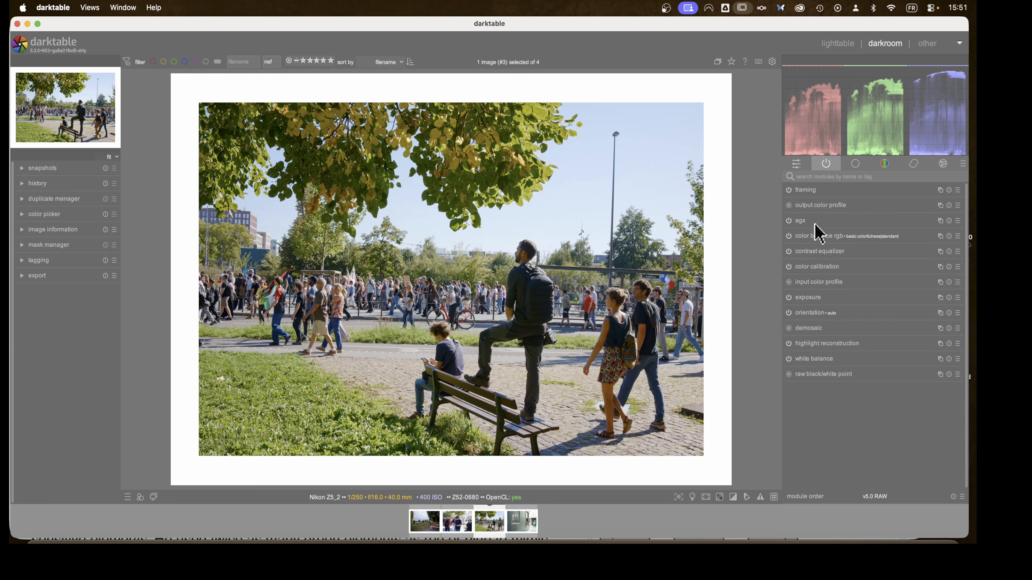
Switch to the fourth image, the painted wall, and reset its exposure and agx modules.
key("space")
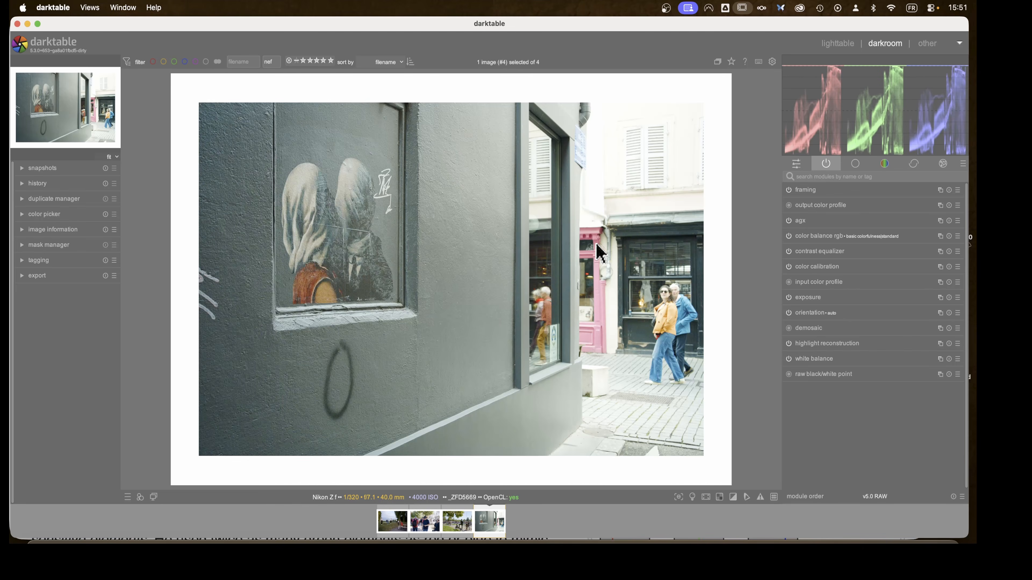
left_click(949, 298)
left_click(949, 220)
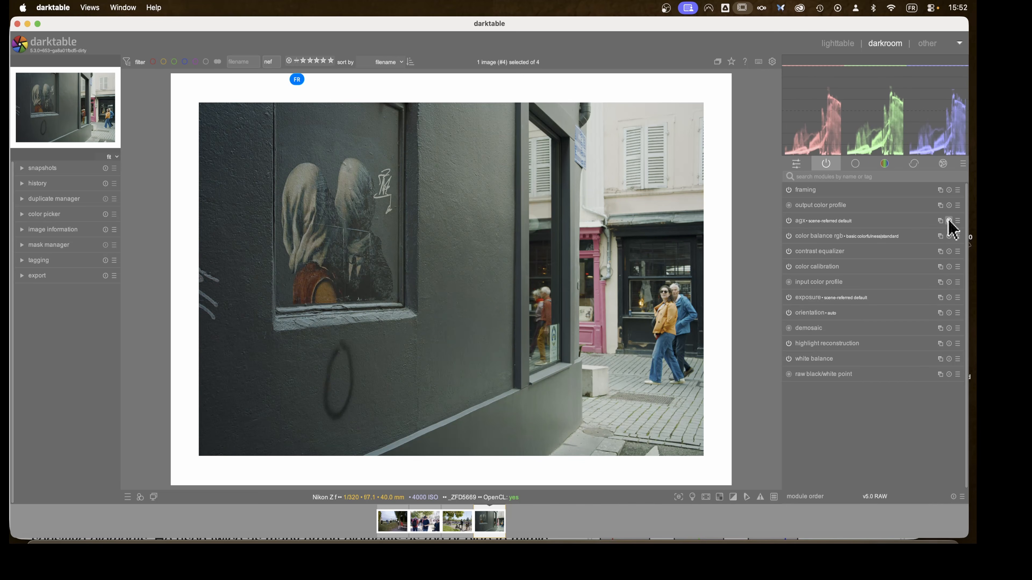
Try exposure values of +0.595, +1.039 and +1.187 EV on the painted wall image in color assessment mode.
left_click(809, 299)
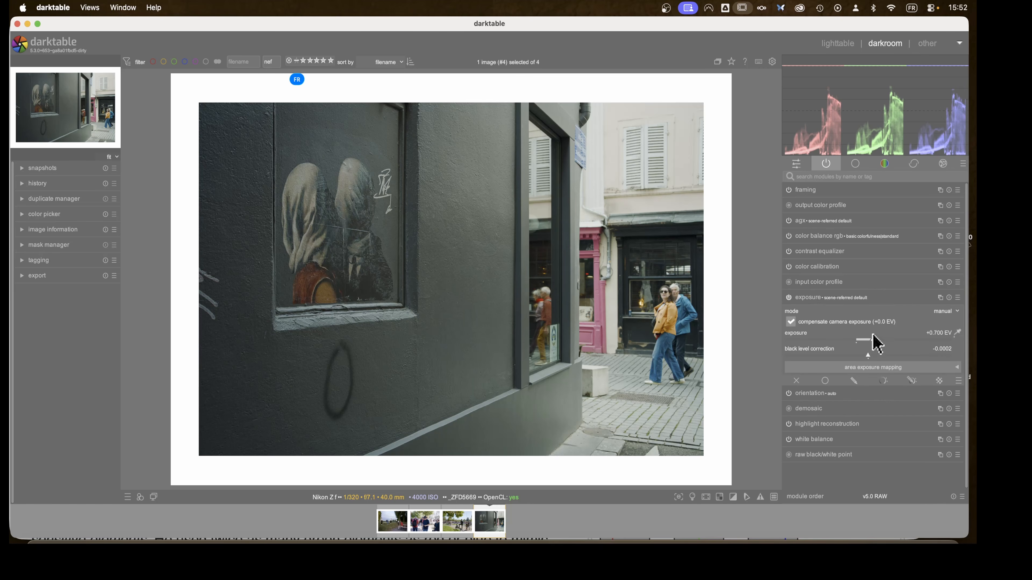
mouse_move(872, 340)
left_mouse_down()
mouse_move(894, 347)
mouse_move(871, 346)
left_mouse_up()
key("ctrl+b")
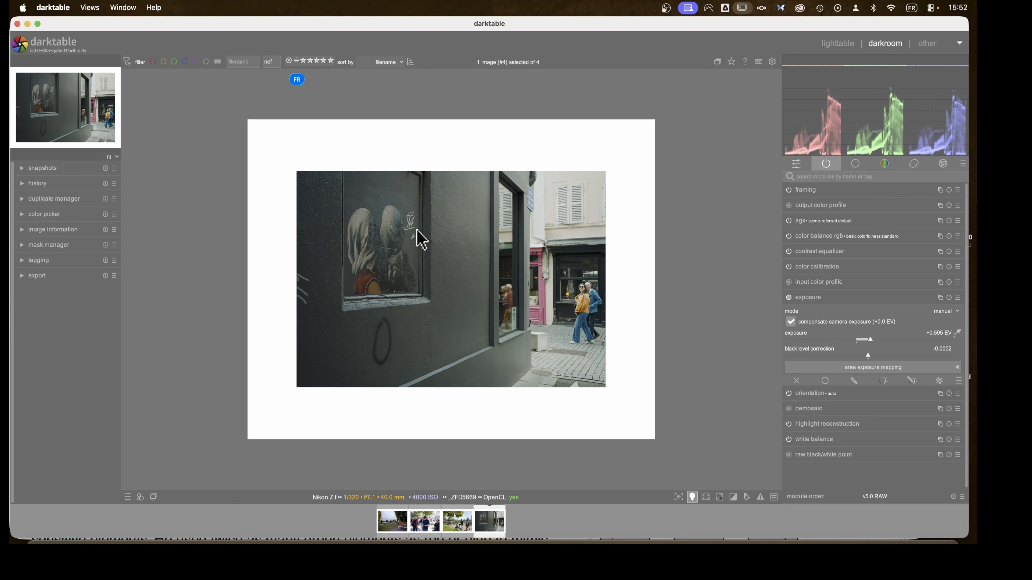
left_click_drag(869, 339, 882, 340)
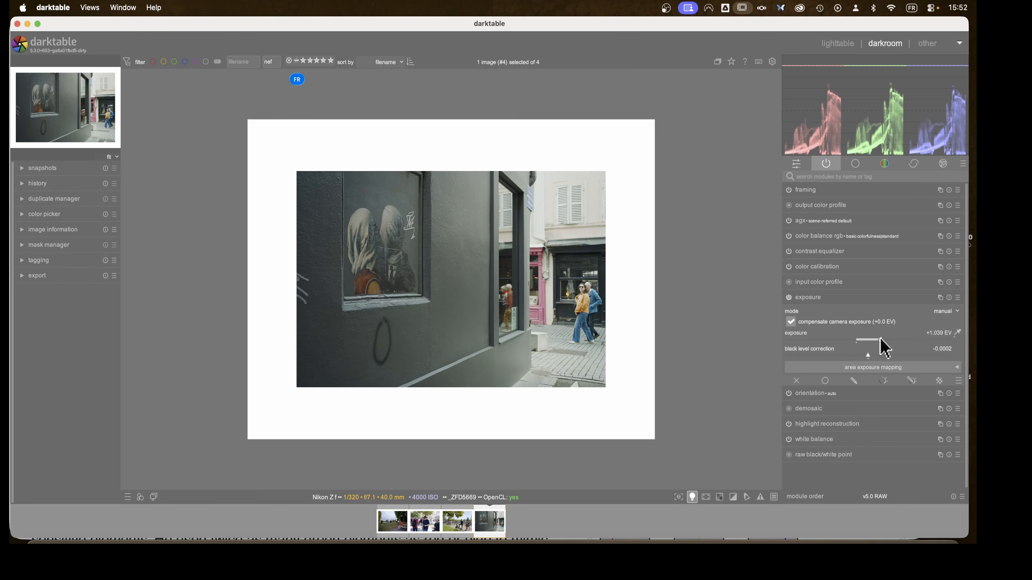
mouse_move(881, 340)
left_mouse_down()
mouse_move(908, 341)
mouse_move(884, 342)
mouse_move(882, 360)
left_mouse_up()
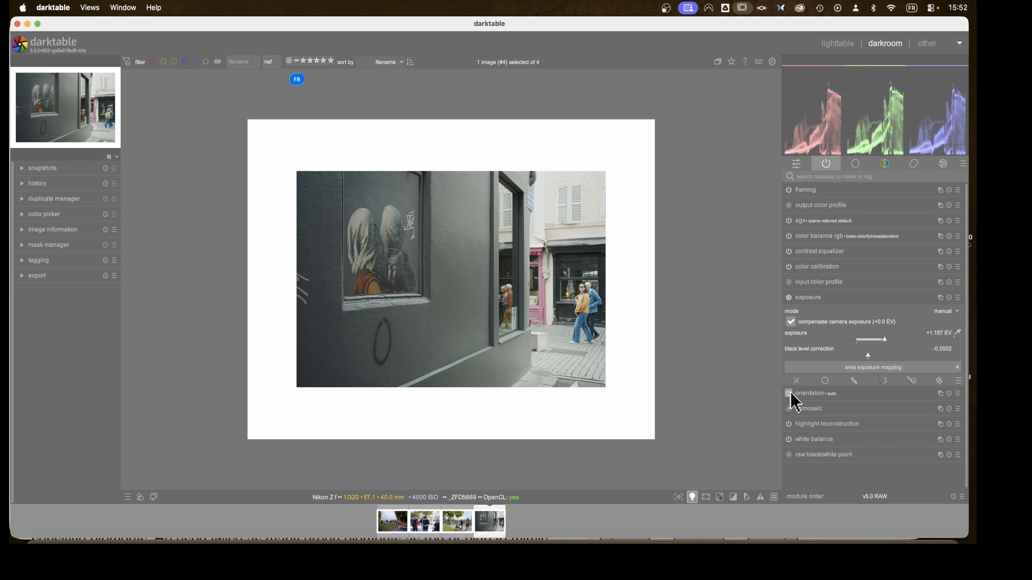
key("ctrl+b")
Try a dark exposure of -1.414 EV and set the painted wall image's exposure to +1.716 EV.
left_click(819, 341)
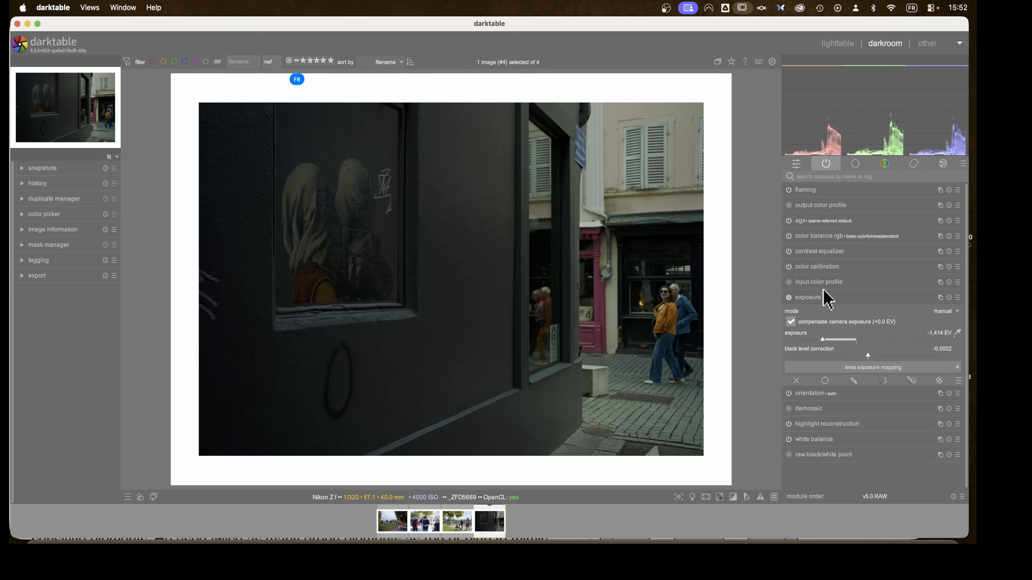
left_click(883, 340)
left_click_drag(891, 341, 896, 340)
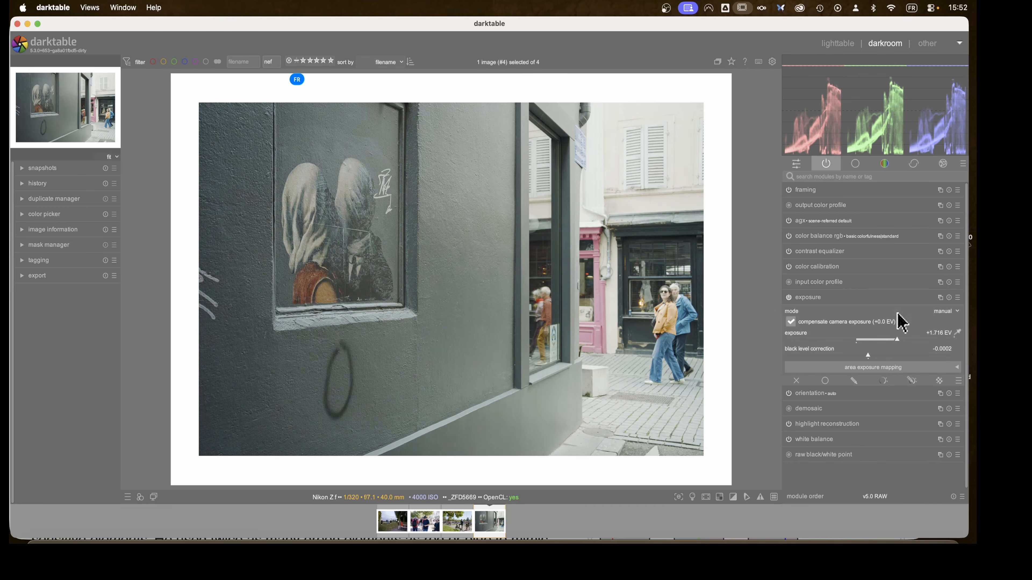
left_click(819, 295)
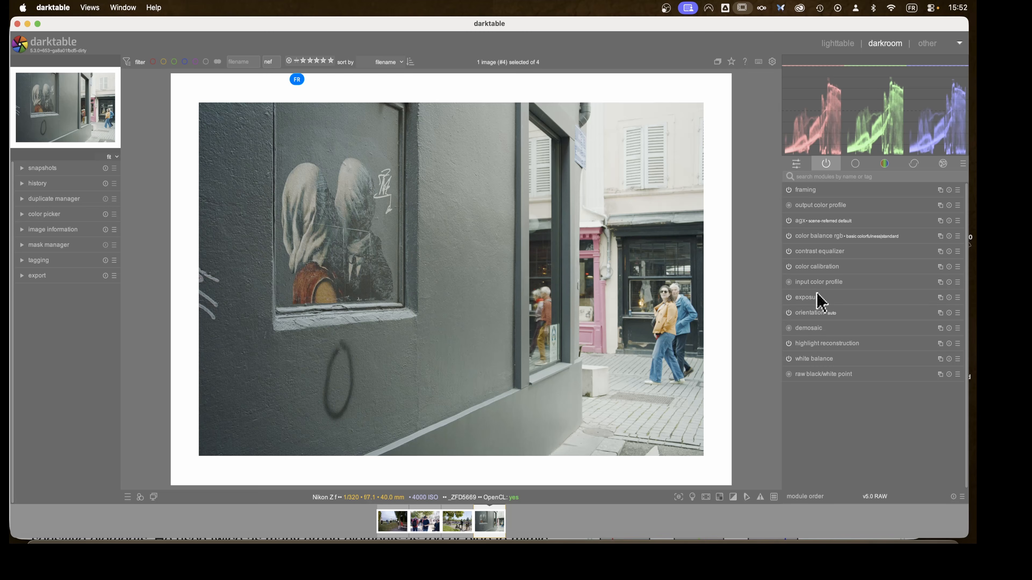
Reset the color calibration module and look through its temperature, gamut compression and adaptation settings.
left_click(820, 267)
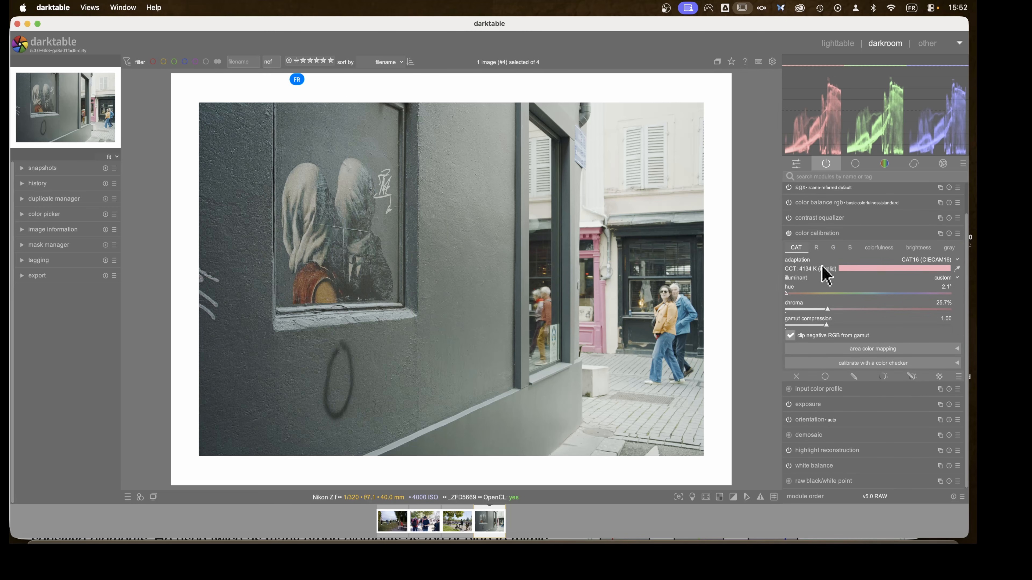
left_click(948, 234)
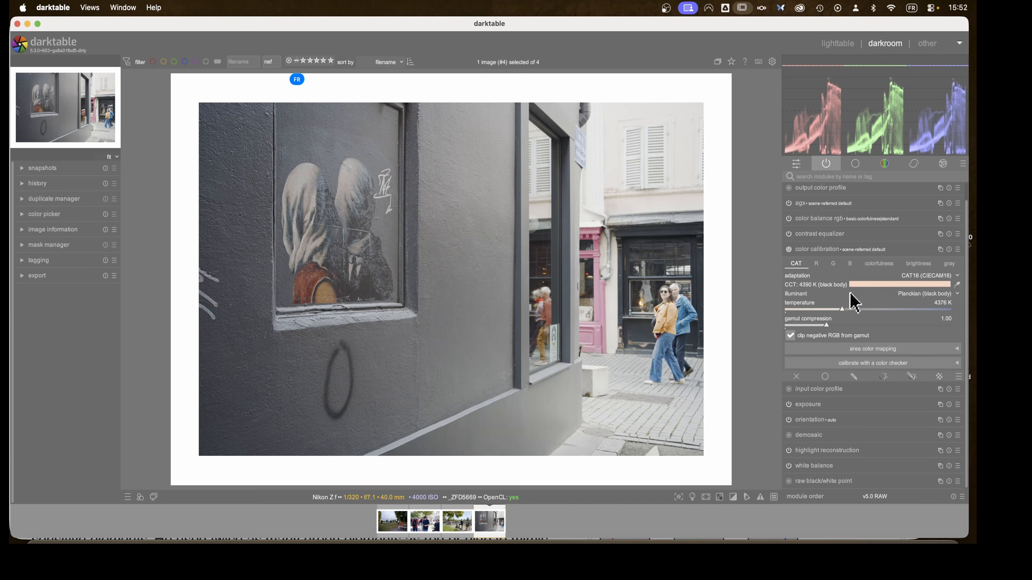
left_click_drag(840, 308, 823, 310)
left_click_drag(827, 324, 791, 324)
left_click(940, 278)
left_click(940, 276)
Try the D (daylight) illuminant in color calibration and set the illuminant from the as shot in camera option.
left_click(934, 294)
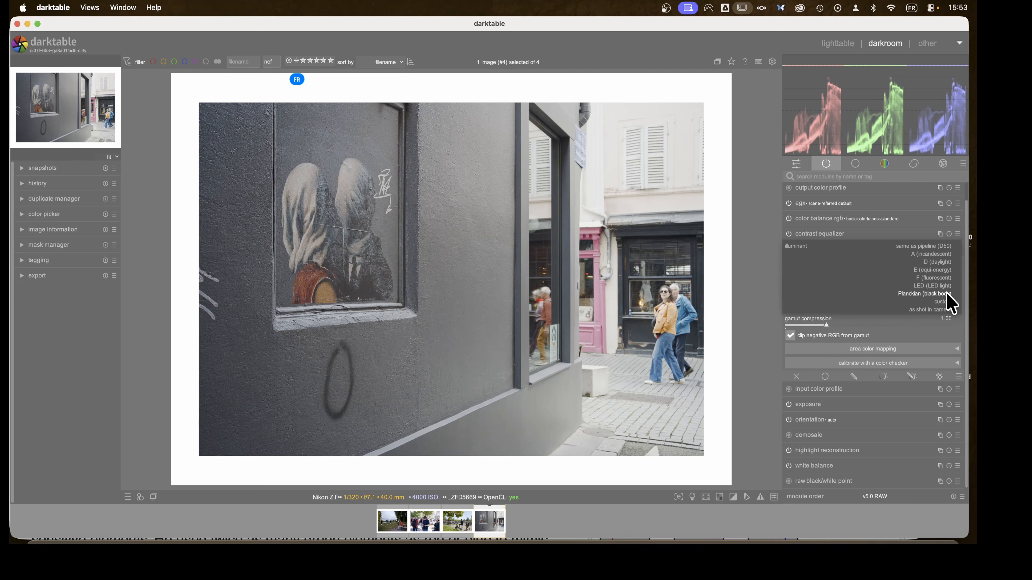
left_click(941, 262)
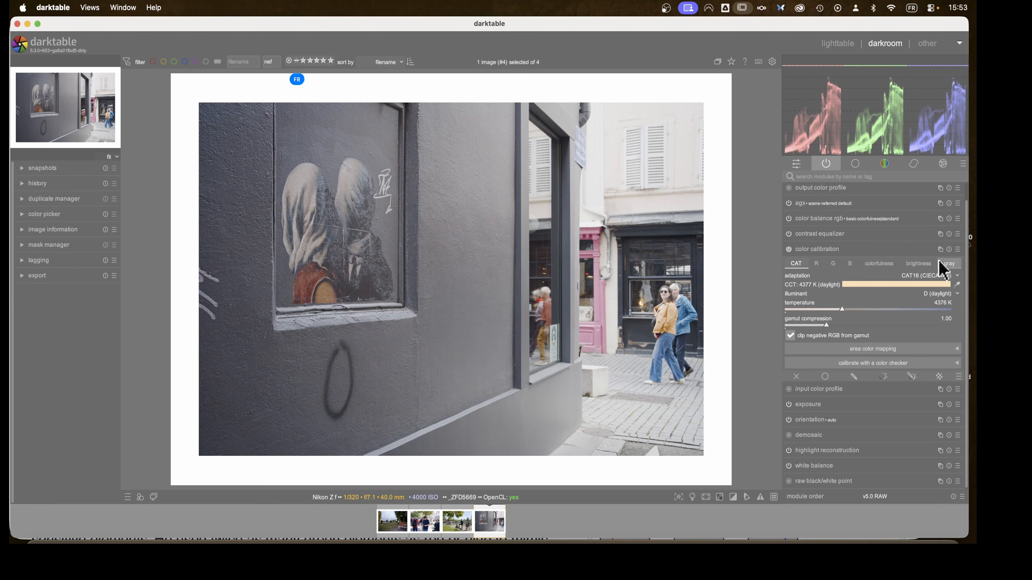
left_click(945, 295)
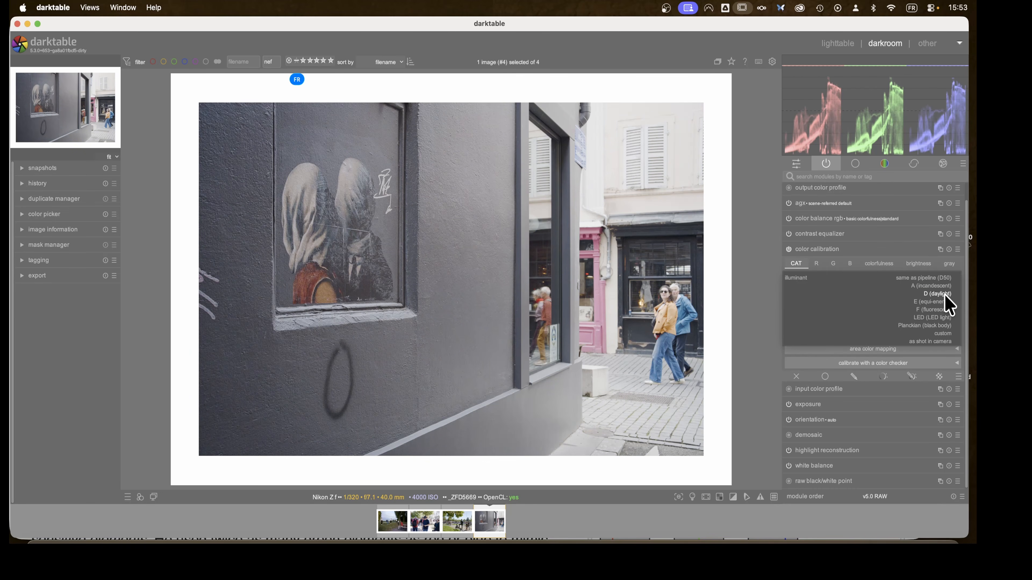
left_click(946, 342)
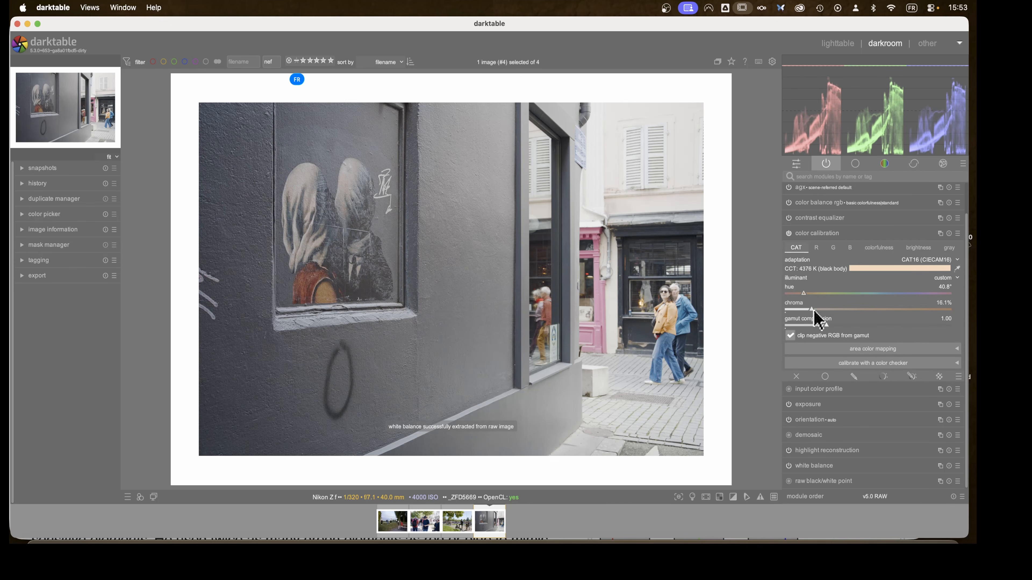
Set the color calibration chroma to 12.7% and compare the image with and without the module.
left_click_drag(811, 311, 805, 314)
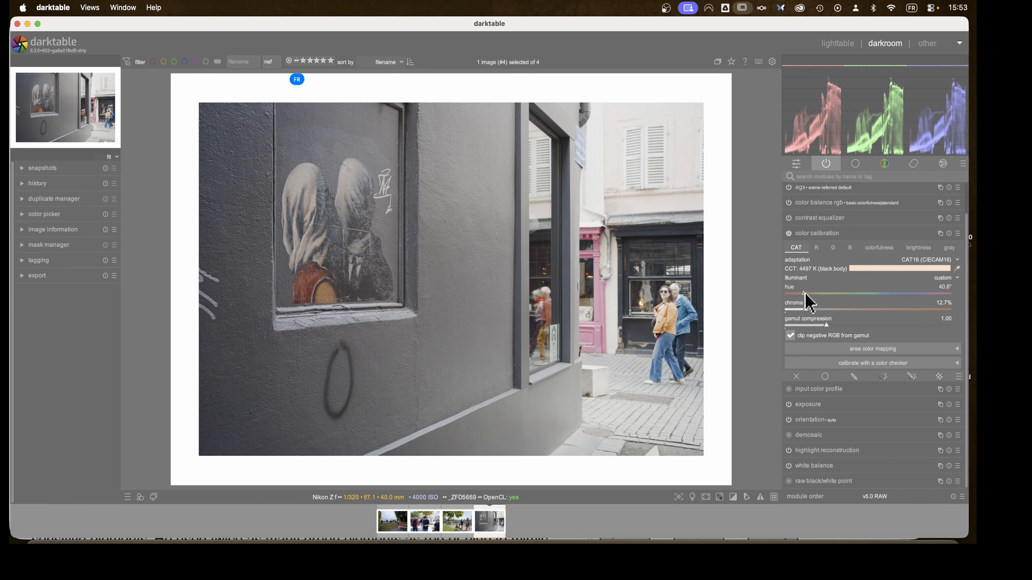
mouse_move(805, 311)
left_mouse_down()
mouse_move(794, 311)
mouse_move(836, 312)
mouse_move(792, 311)
mouse_move(814, 314)
mouse_move(805, 311)
left_mouse_up()
left_click(814, 233)
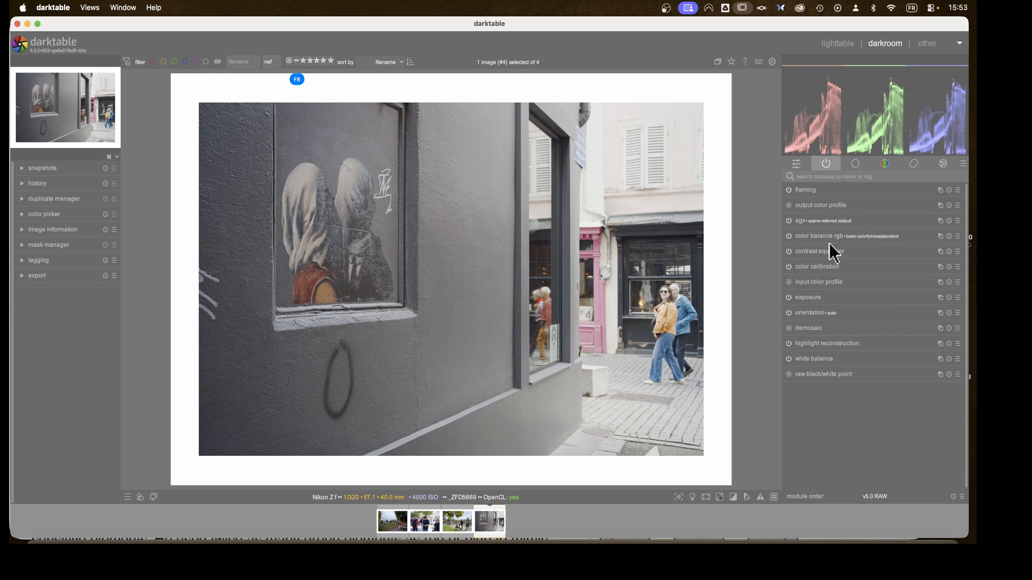
left_click(788, 266)
Auto tune the agx levels over the whole image and raise the contrast to 4.16.
left_click(800, 220)
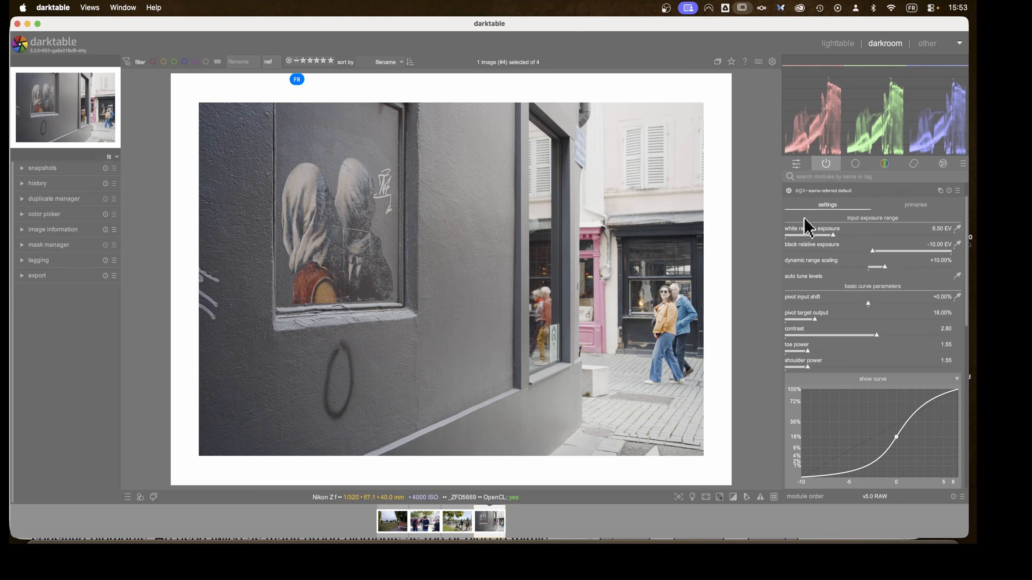
left_click(957, 277)
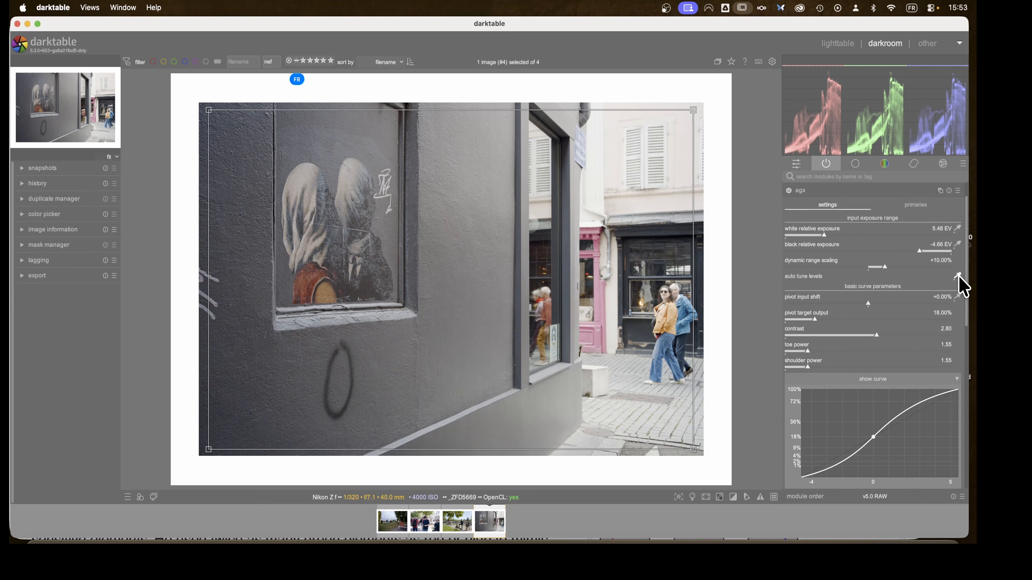
scroll(859, 299, "down", 2)
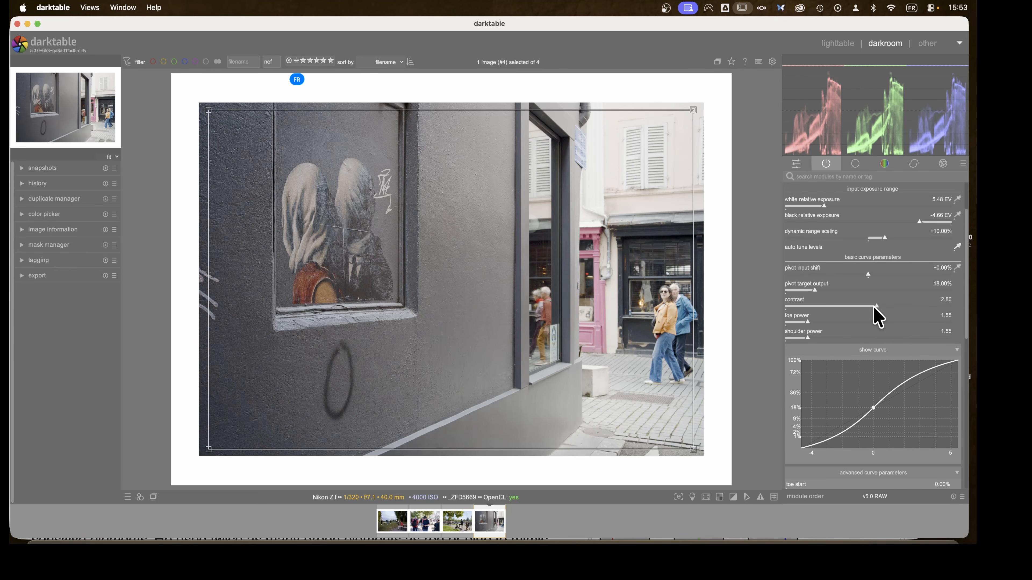
left_click_drag(873, 306, 922, 305)
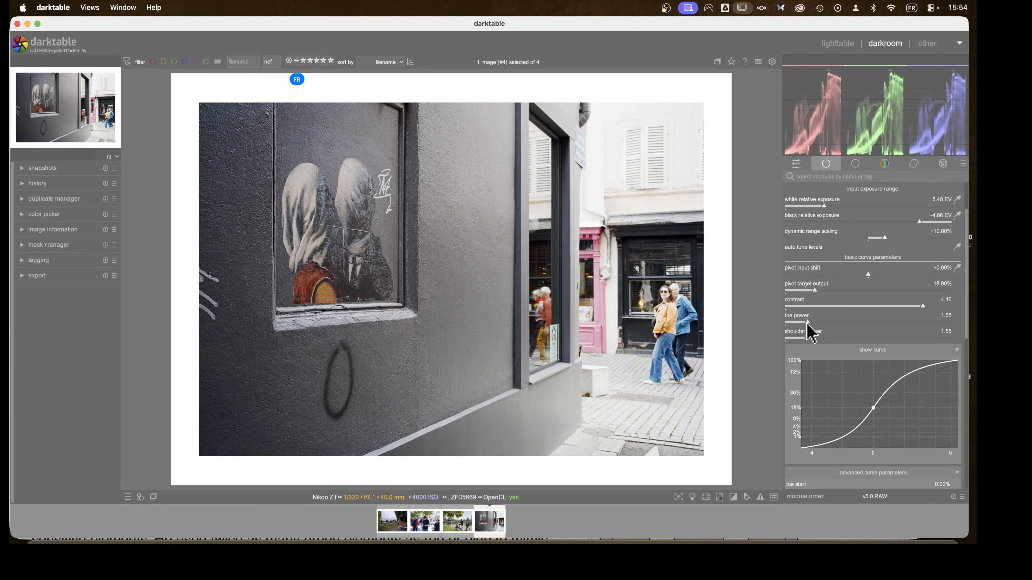
Set the agx toe power to 3.07, try shoulder powers of 4.00 and 3.42, and set the shoulder power to 1.02.
left_click_drag(807, 324, 870, 336)
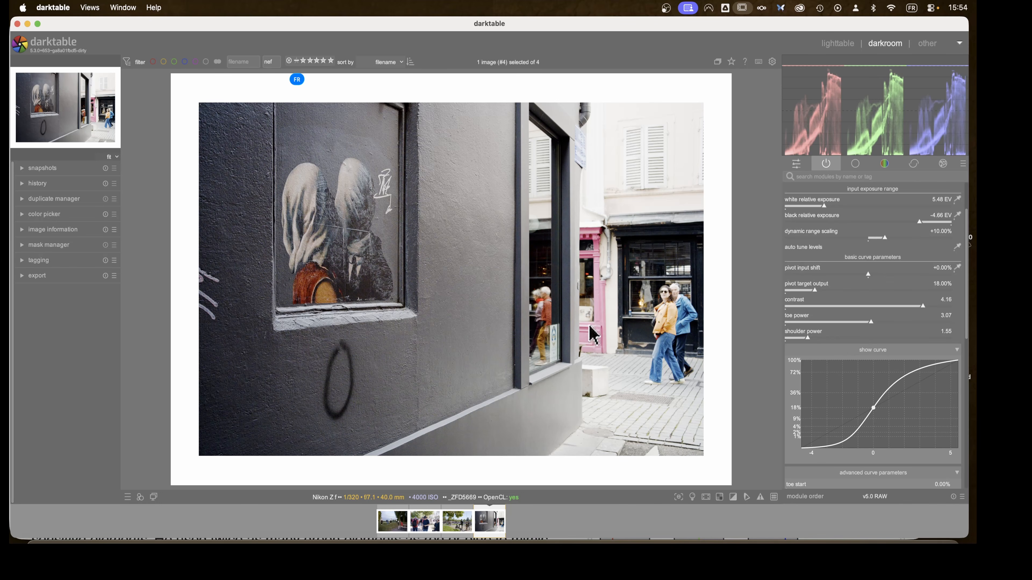
left_click_drag(808, 339, 909, 339)
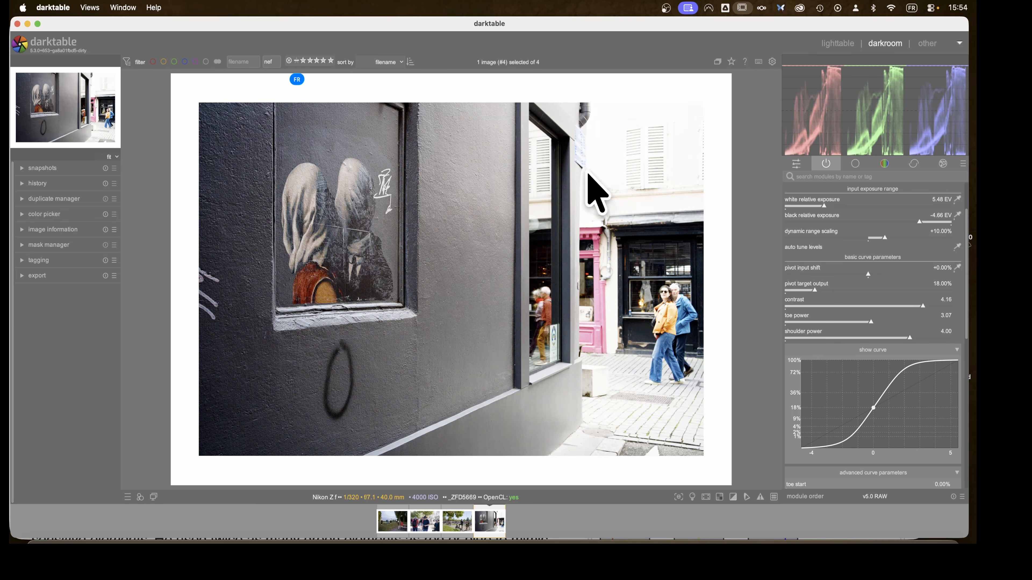
left_click_drag(834, 338, 885, 339)
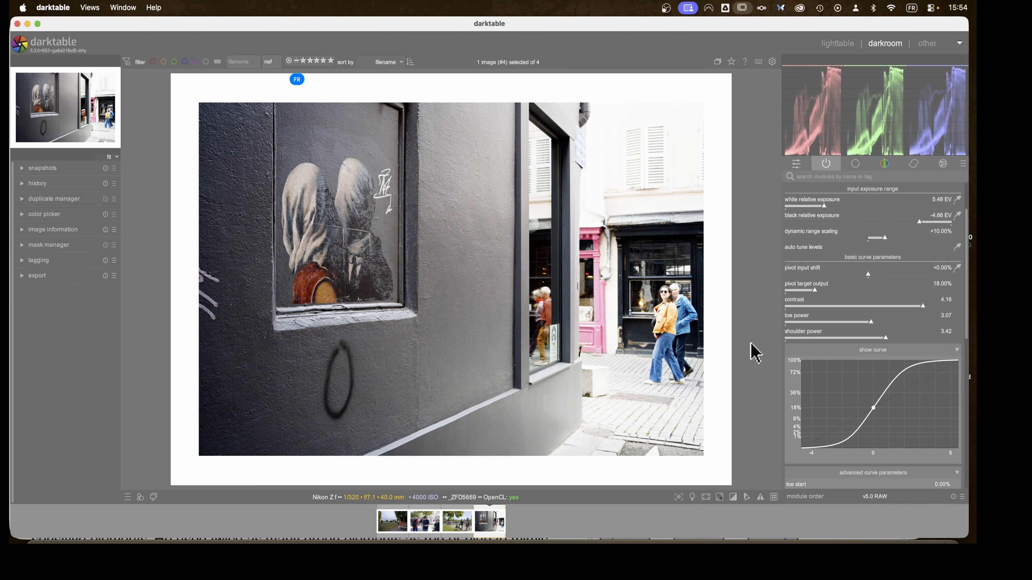
left_click_drag(822, 338, 785, 338)
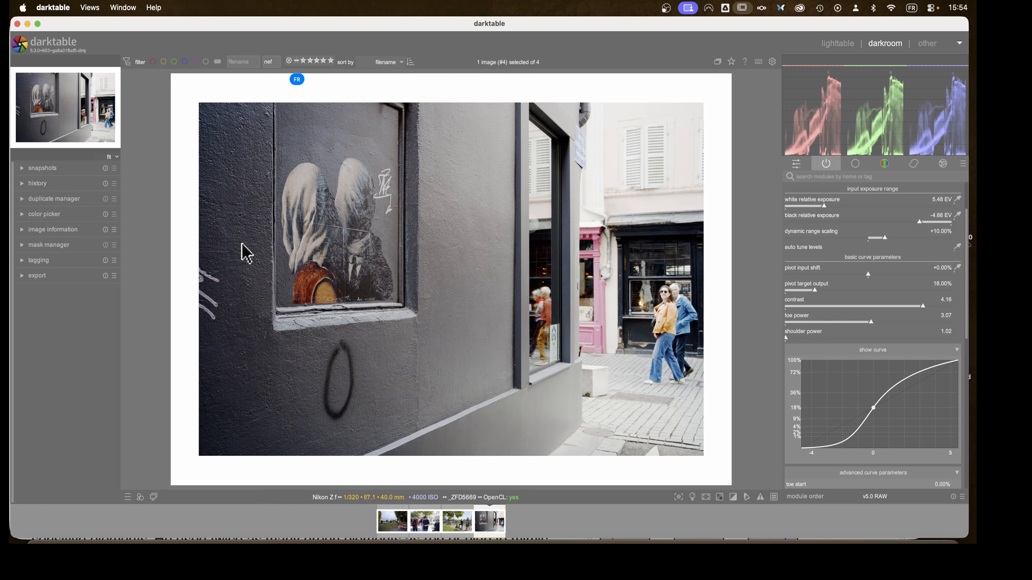
scroll(797, 264, "up", 3)
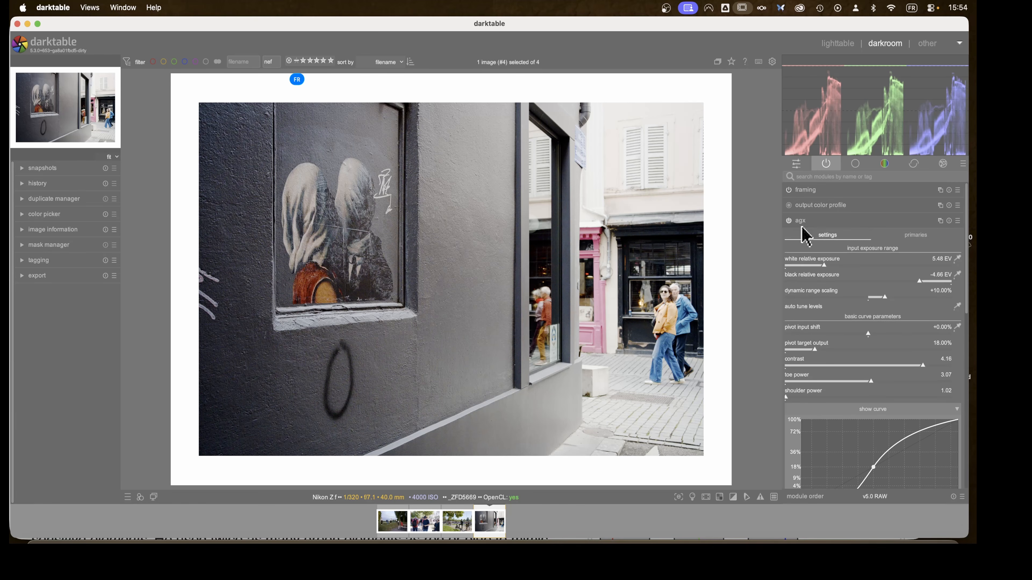
left_click(802, 220)
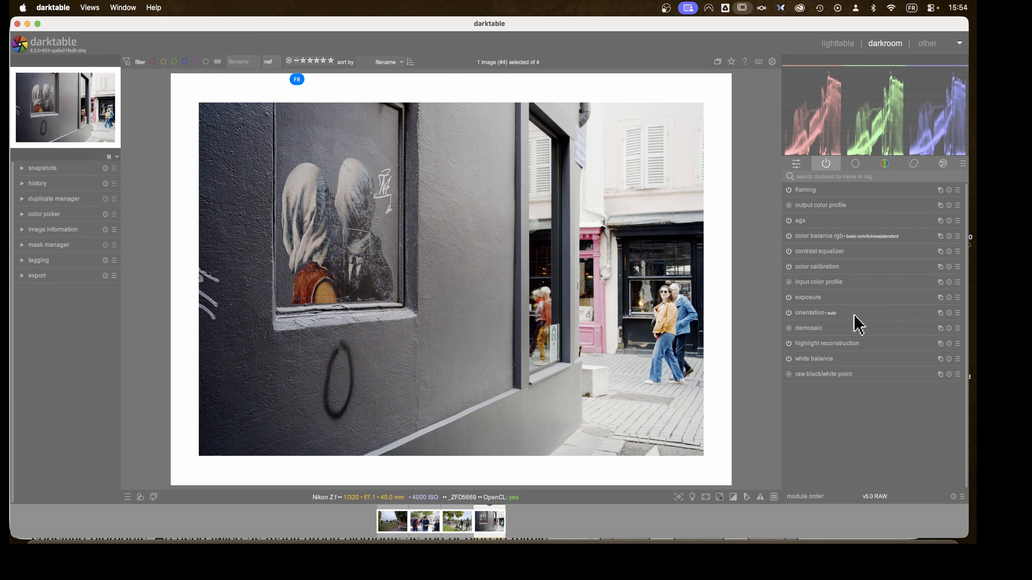
Add a second exposure instance and apply the vignette preset to it.
left_click(940, 297, "ctrl")
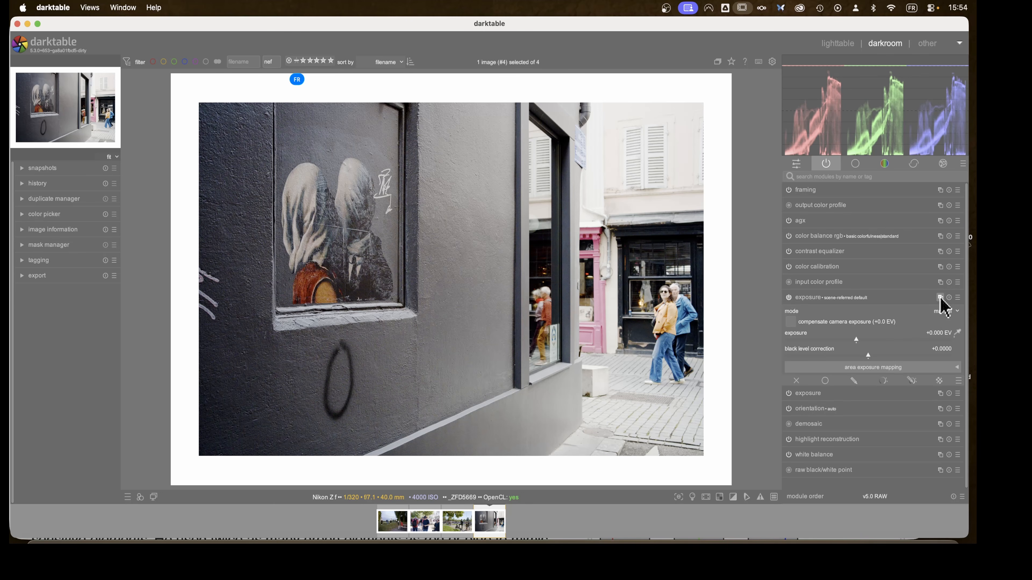
left_click(957, 297)
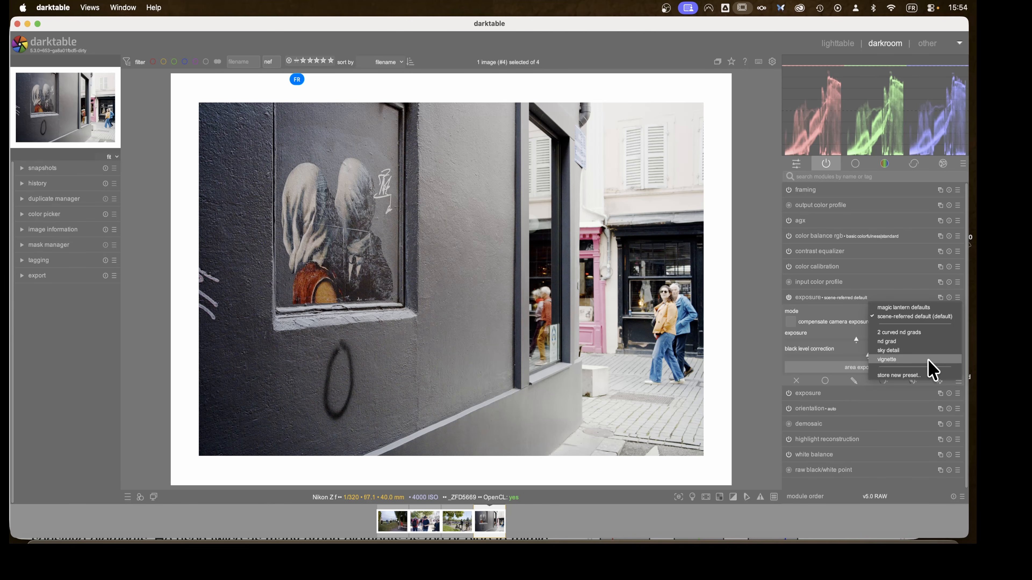
left_click(893, 360)
Draw an enlarged, widely feathered ellipse mask around the painted veiled figures for the vignette exposure instance.
left_click(923, 338)
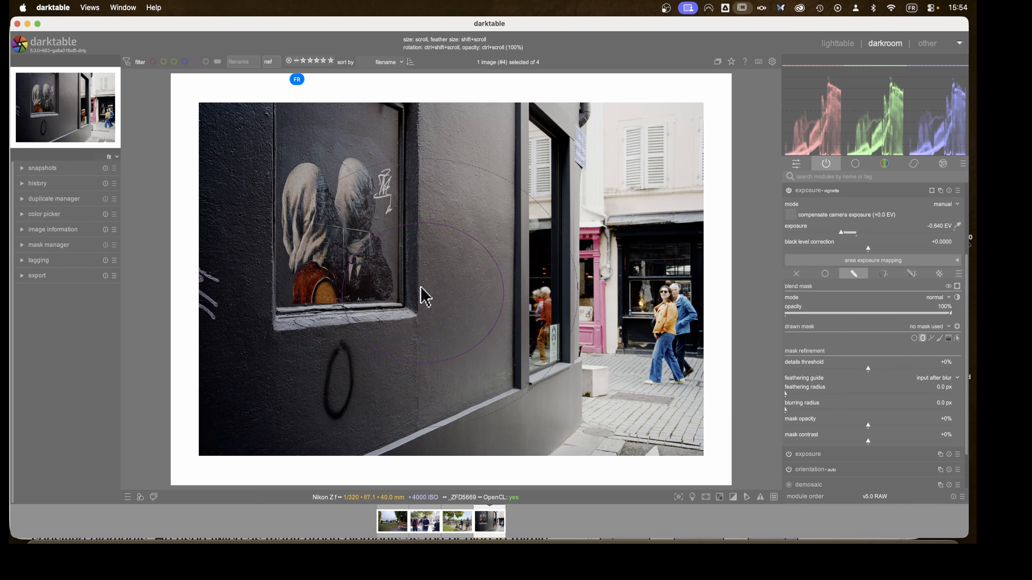
scroll(339, 264, "down", 1)
scroll(337, 266, "up", 15)
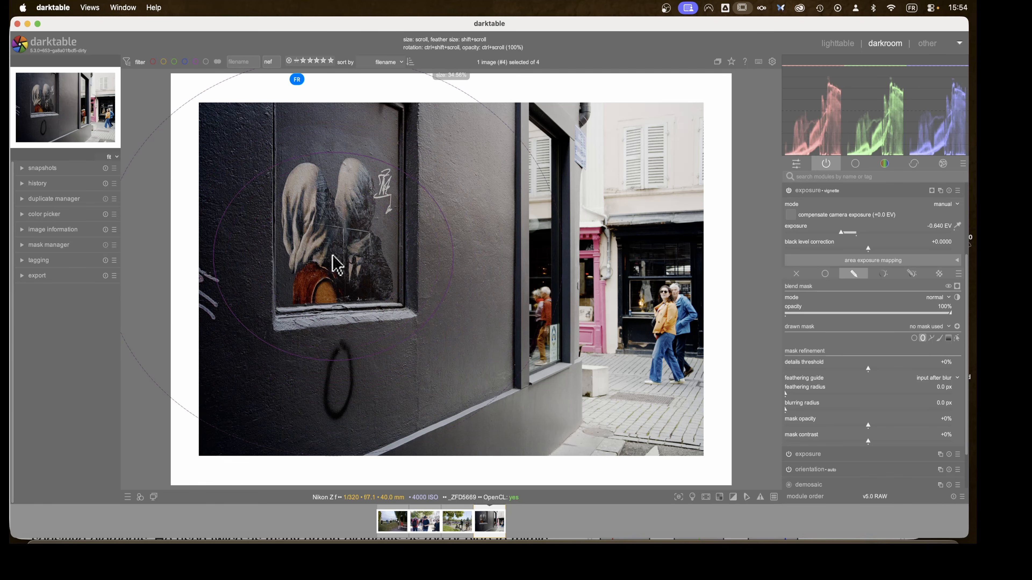
scroll(352, 256, "up", 15, "shift")
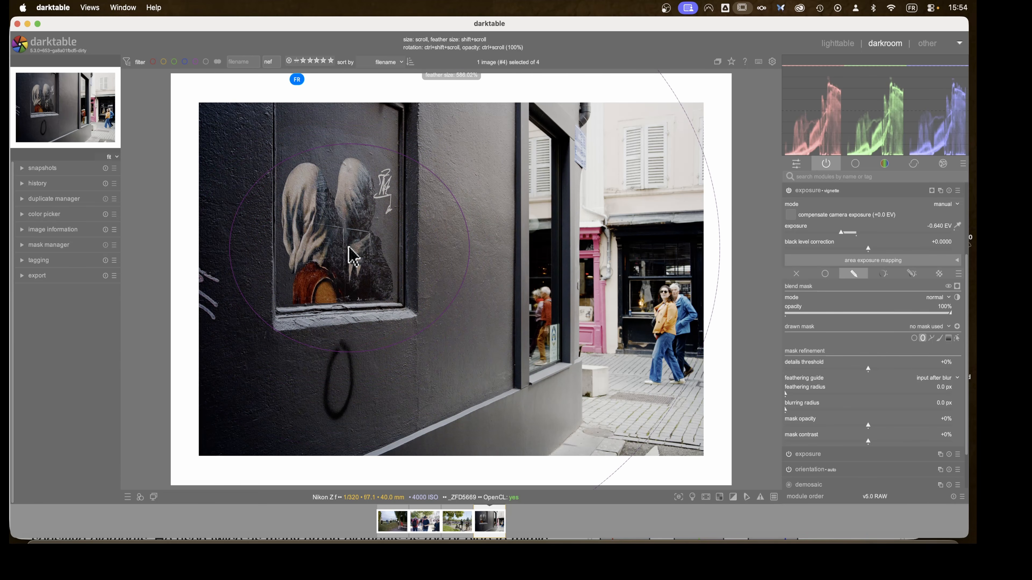
scroll(353, 256, "up", 3, "shift")
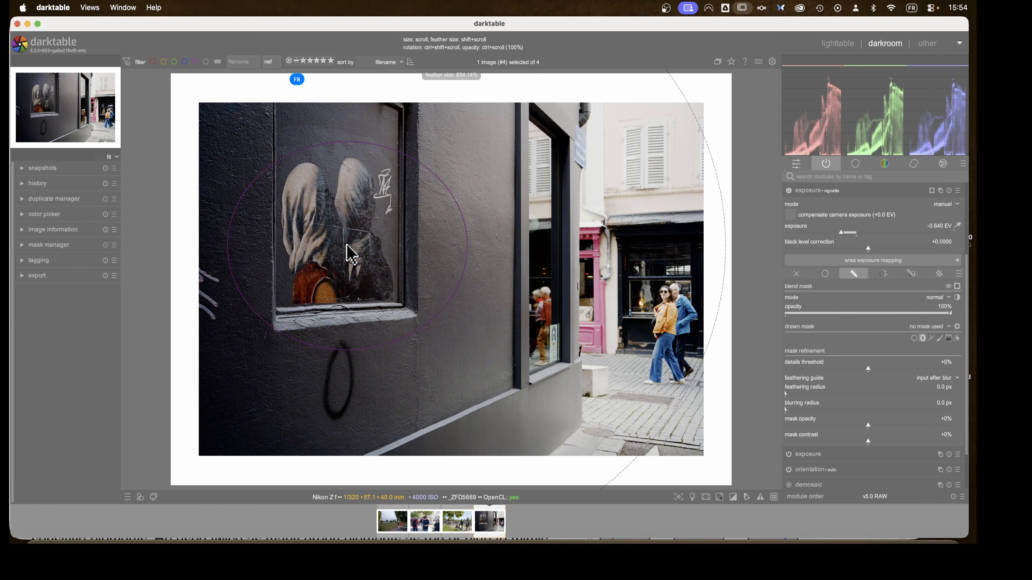
left_click(346, 245)
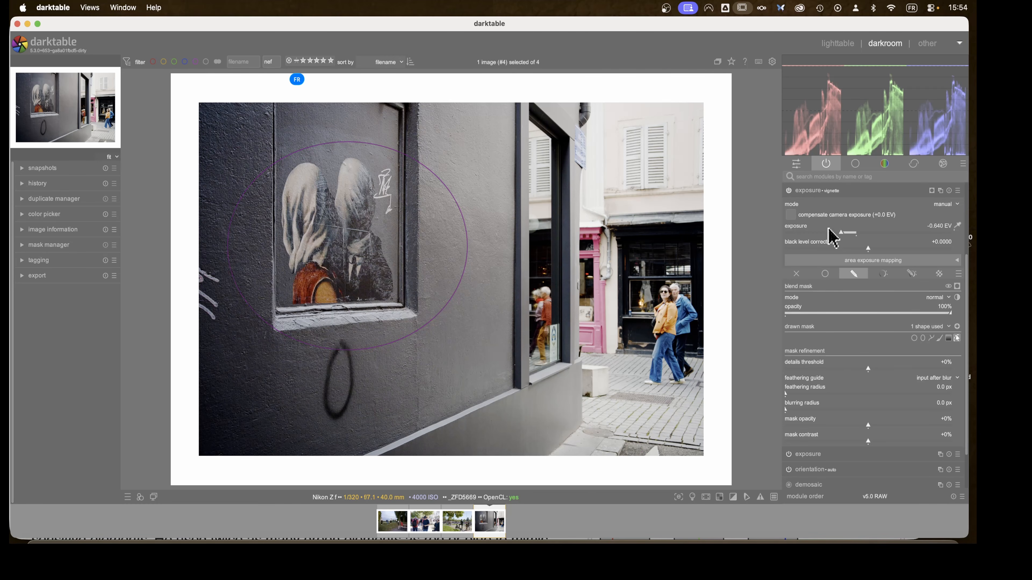
Compare the image with and without the vignette exposure instance, leave it enabled and collapse the module.
left_click(789, 191)
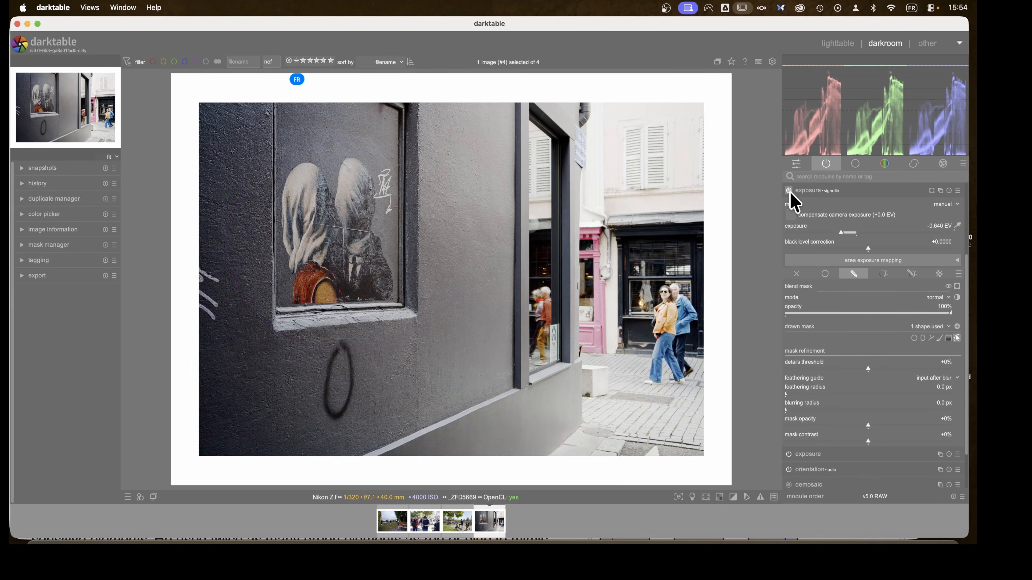
left_click(788, 191)
left_click(789, 191)
left_click(788, 191)
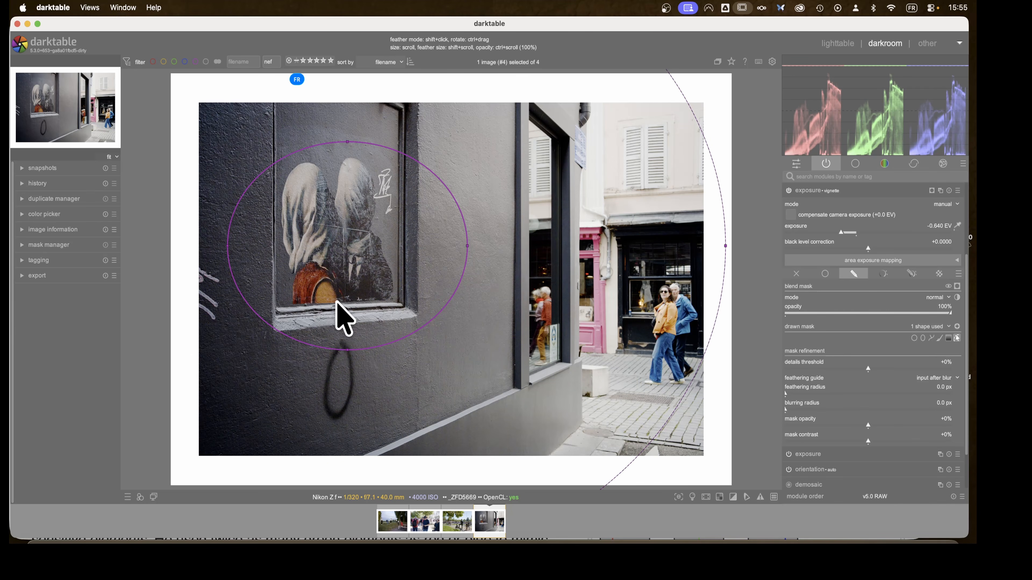
left_click(804, 191)
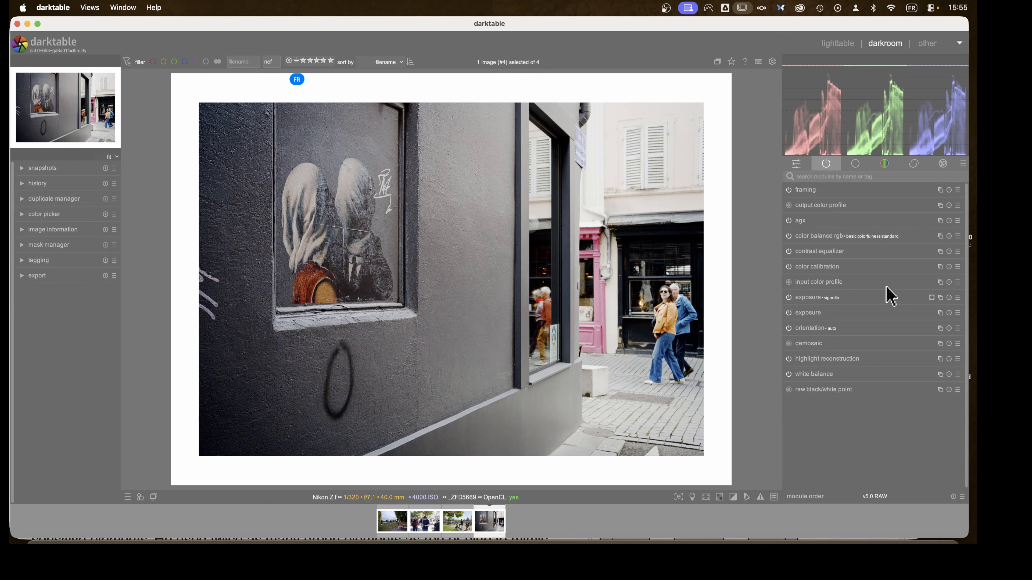
Add a third exposure instance and draw a small, feathered ellipse mask over the painted veiled figures.
left_click(940, 298)
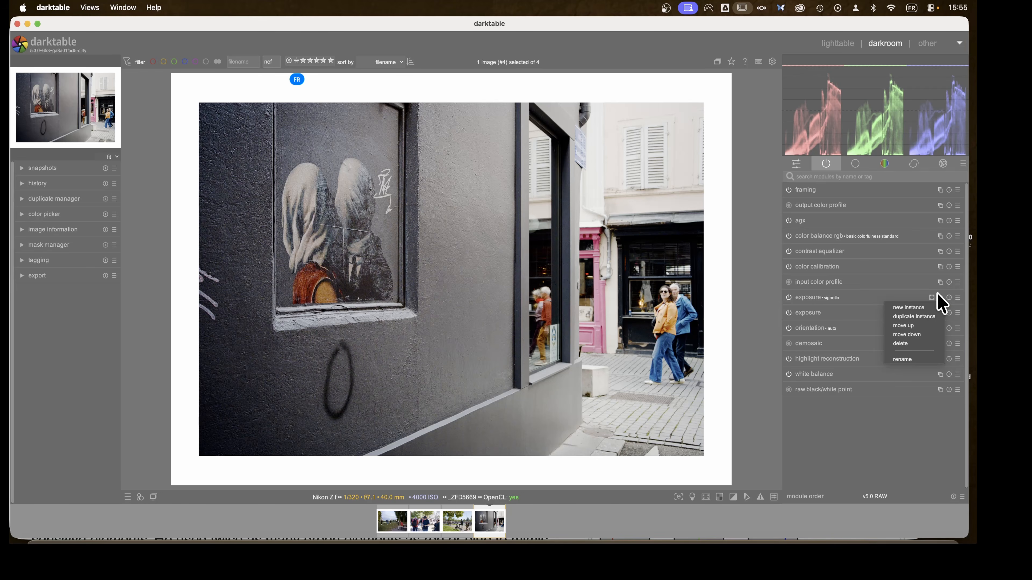
left_click(908, 308)
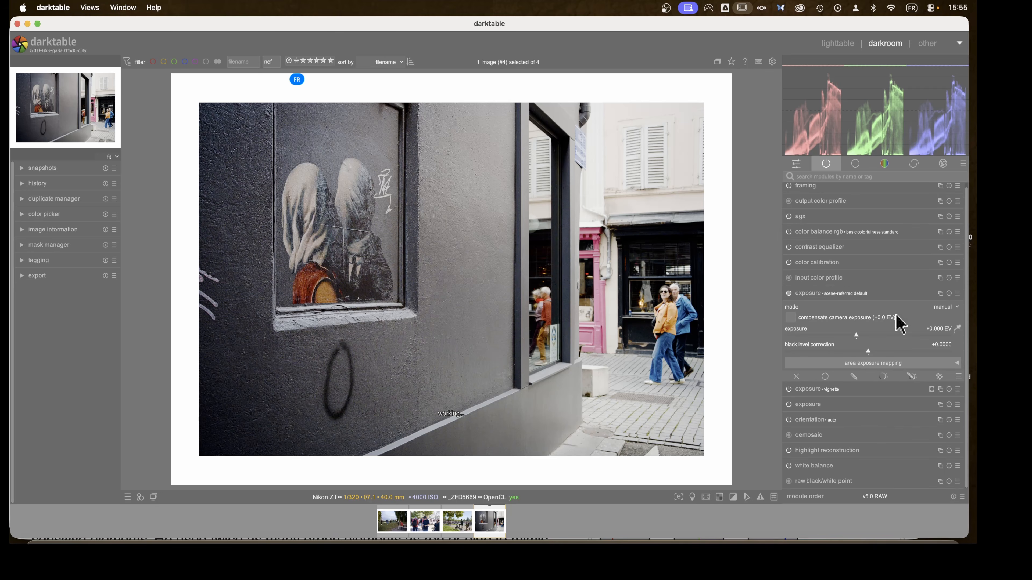
left_click(853, 377)
left_click(922, 338)
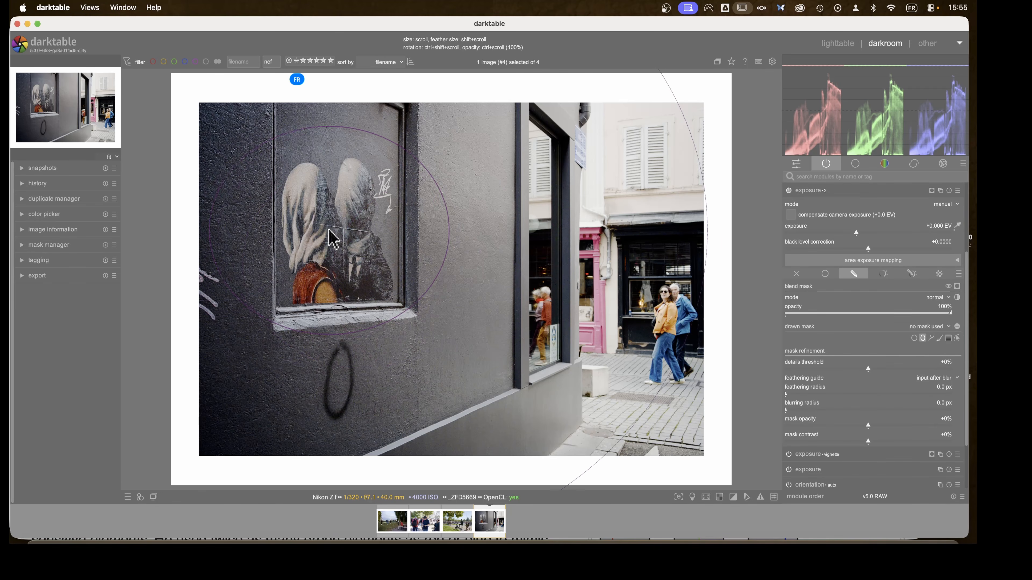
scroll(331, 232, "down", 5)
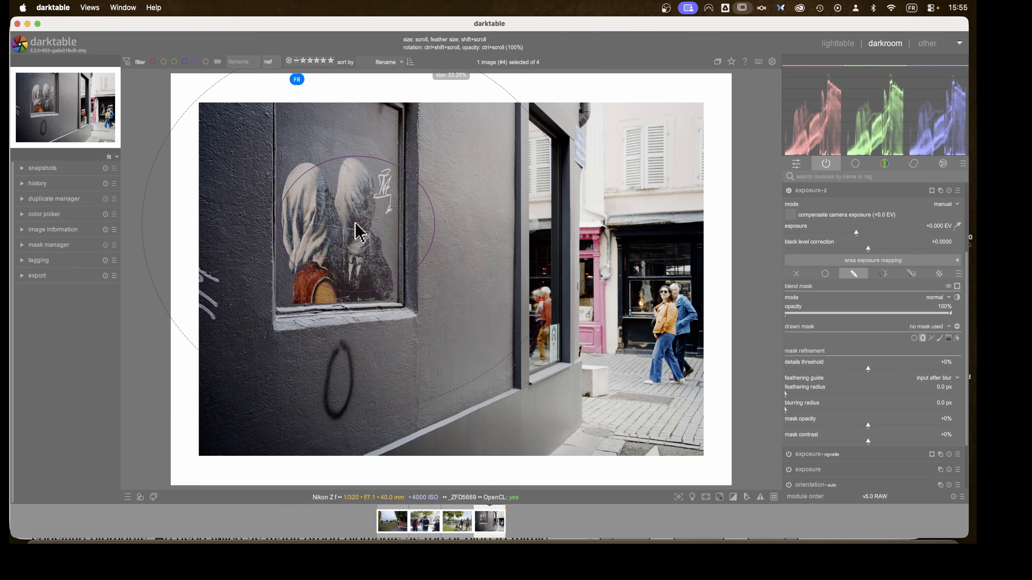
scroll(355, 234, "down", 5)
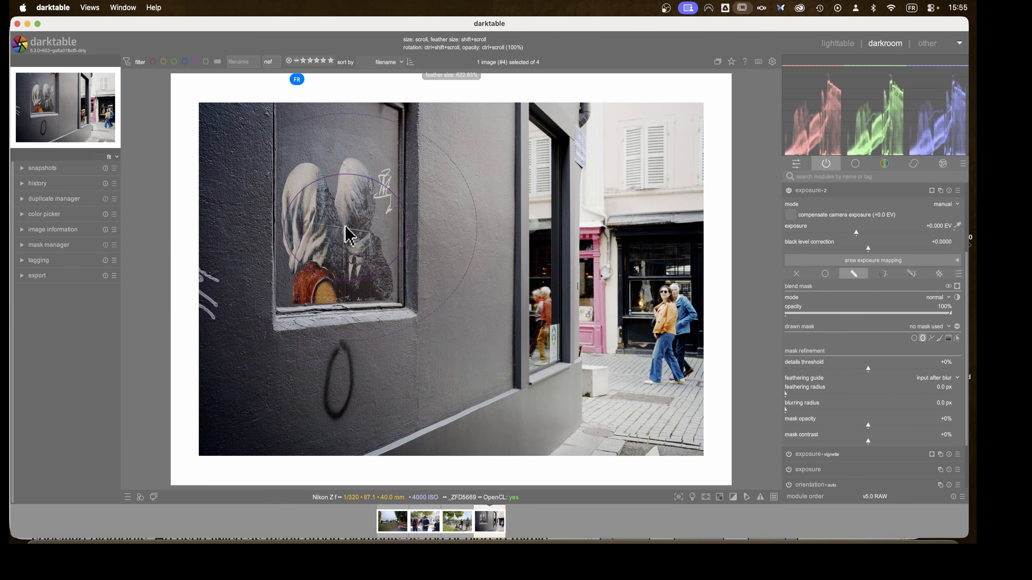
left_click(346, 228)
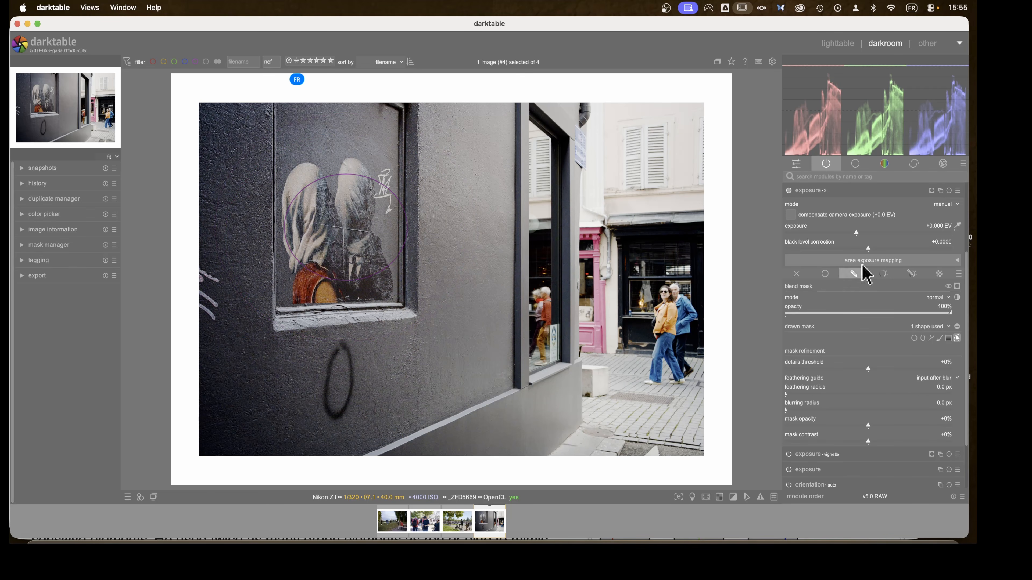
Set the masked instance's exposure to +0.299 EV, enlarge the ellipse slightly, tighten its feathering and collapse the module.
left_click_drag(858, 232, 862, 234)
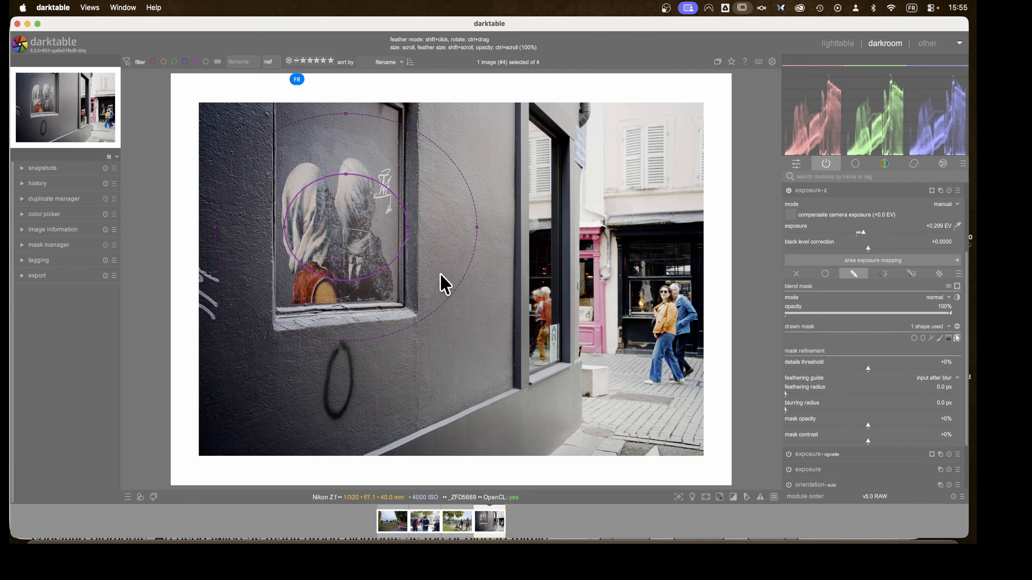
scroll(375, 238, "up", 5)
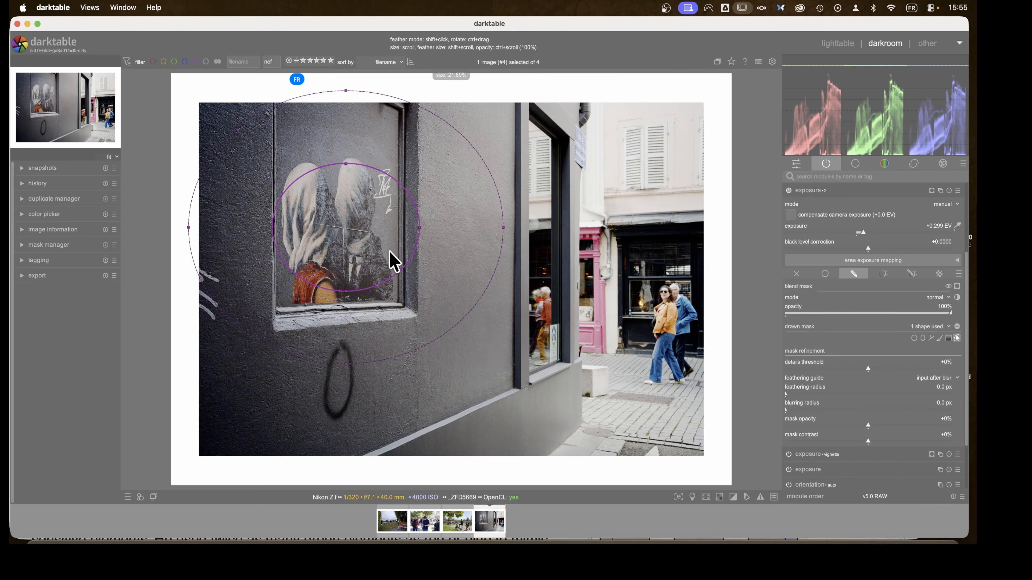
scroll(381, 260, "up", 5, "shift")
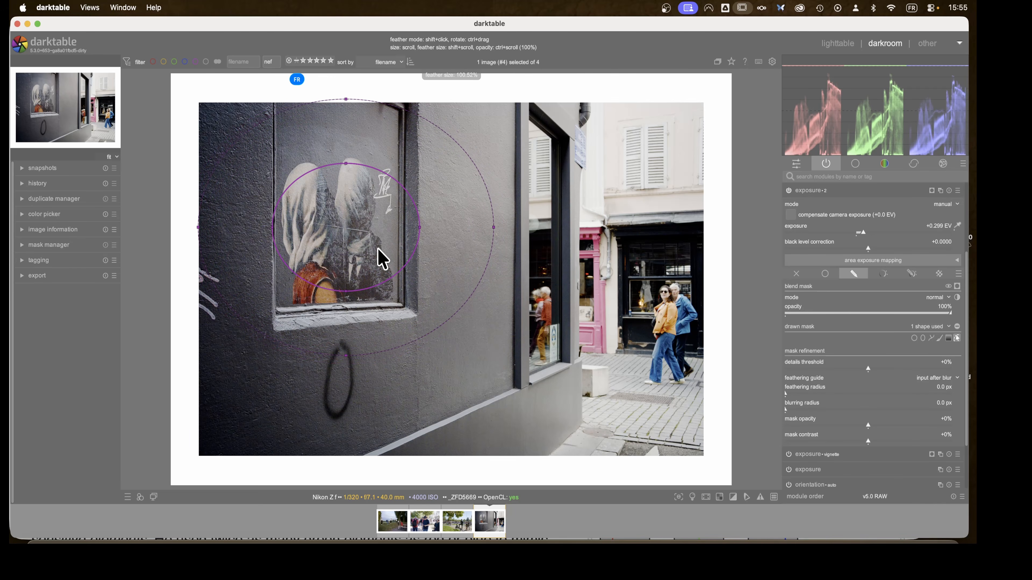
left_click(806, 192)
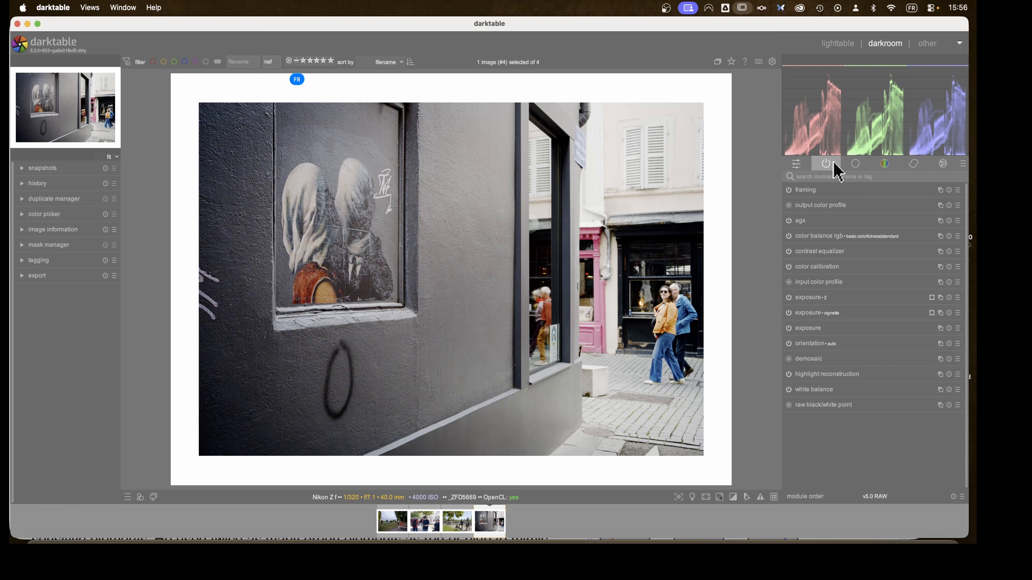
Return to the lighttable and clear the file extension filter so the whole collection is listed.
left_click(836, 43)
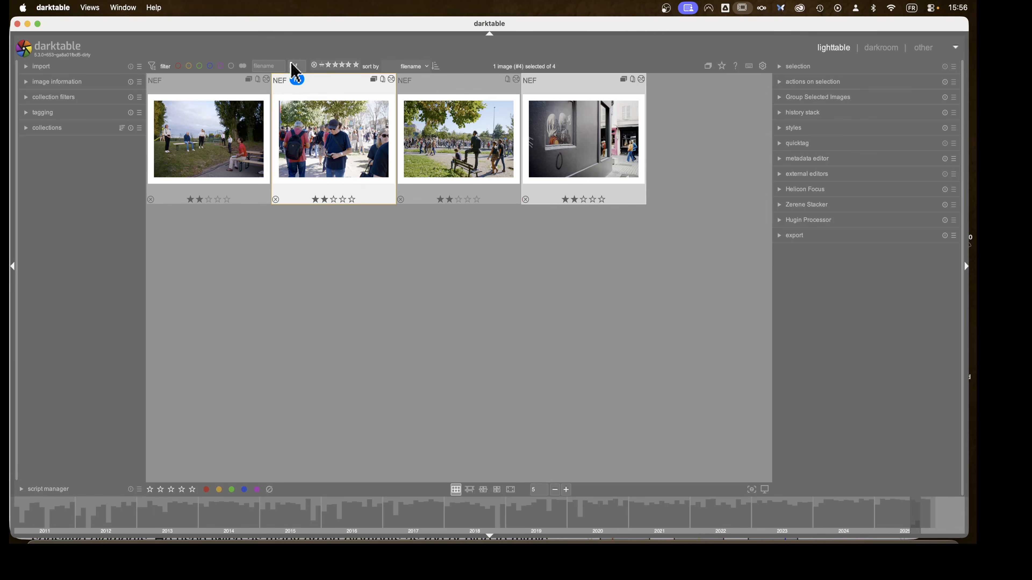
key("BackSpace")
key("BackSpace")
key("BackSpace")
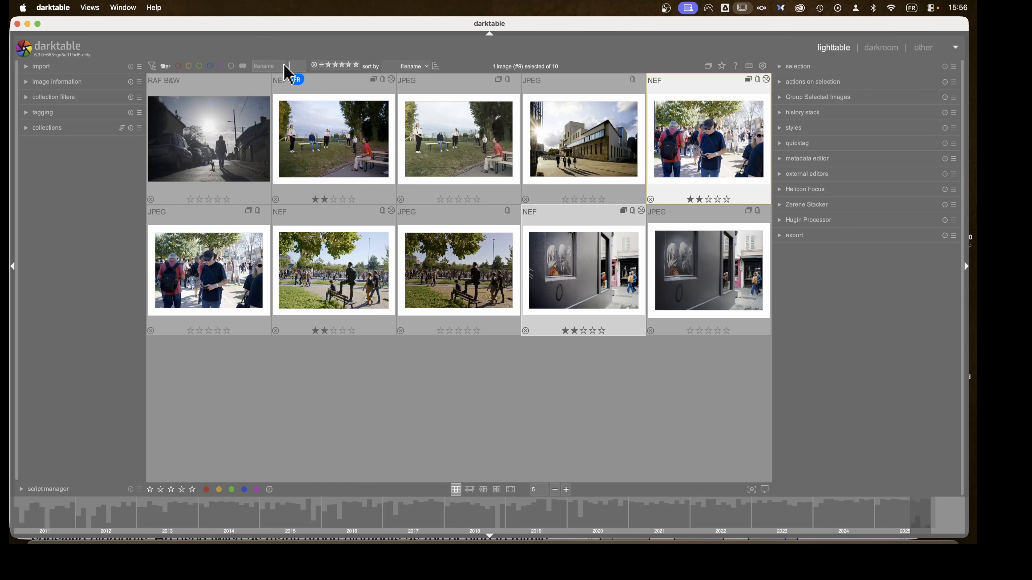
Compare the park performance NEF with its JPEG version in full preview and move on to the building JPEG.
left_click(346, 146)
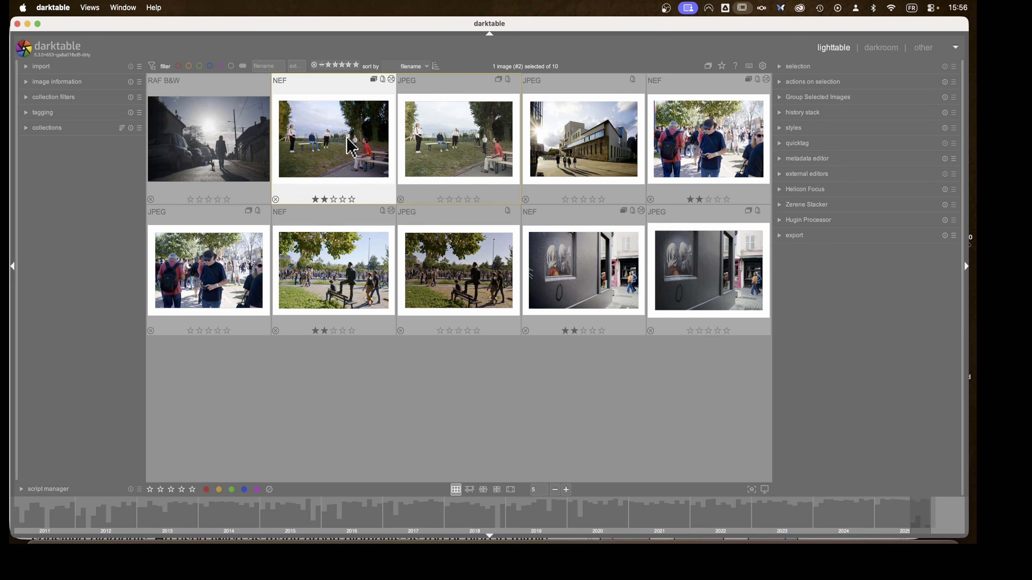
key("w")
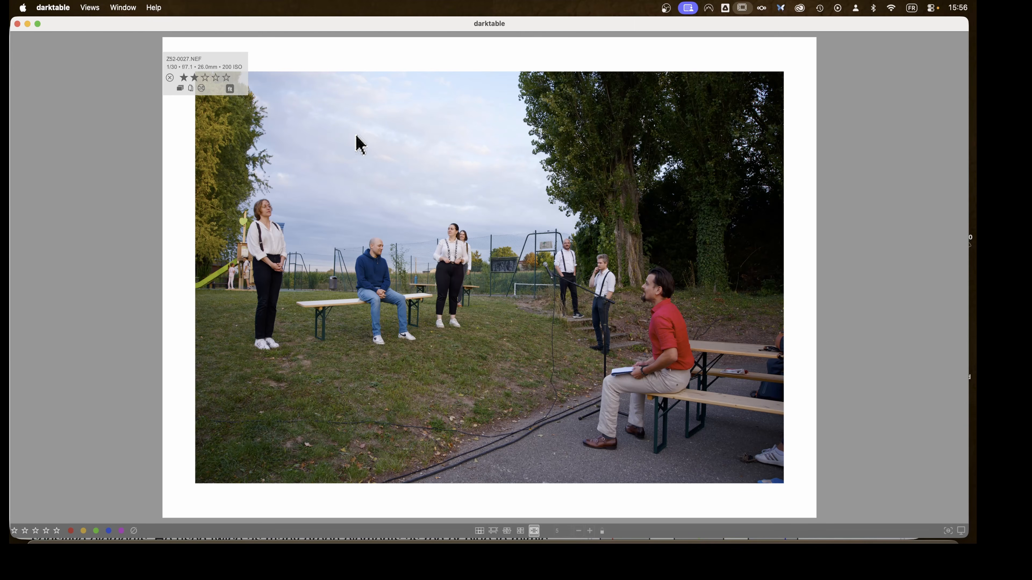
key("Right")
key("Left")
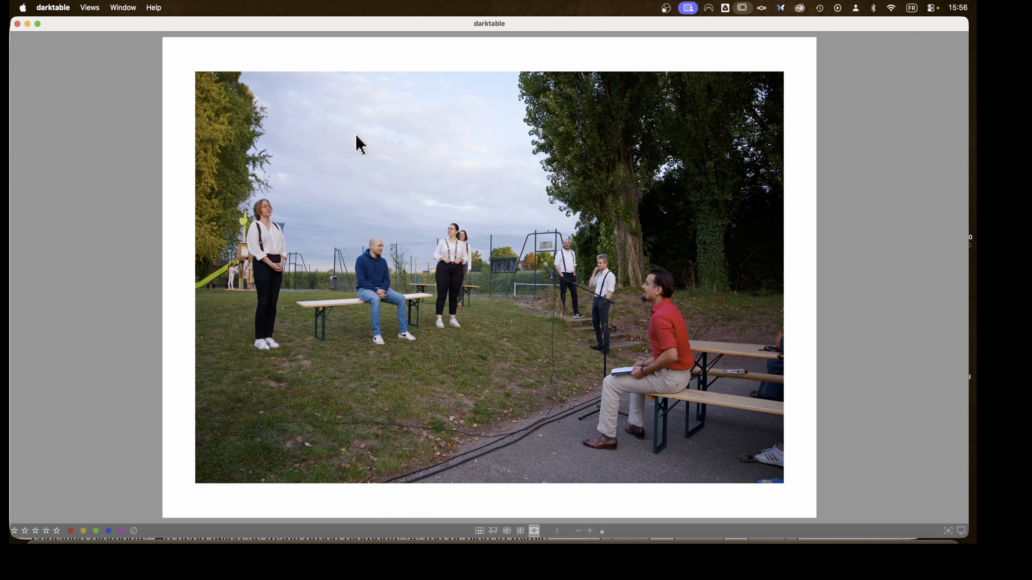
key("Right")
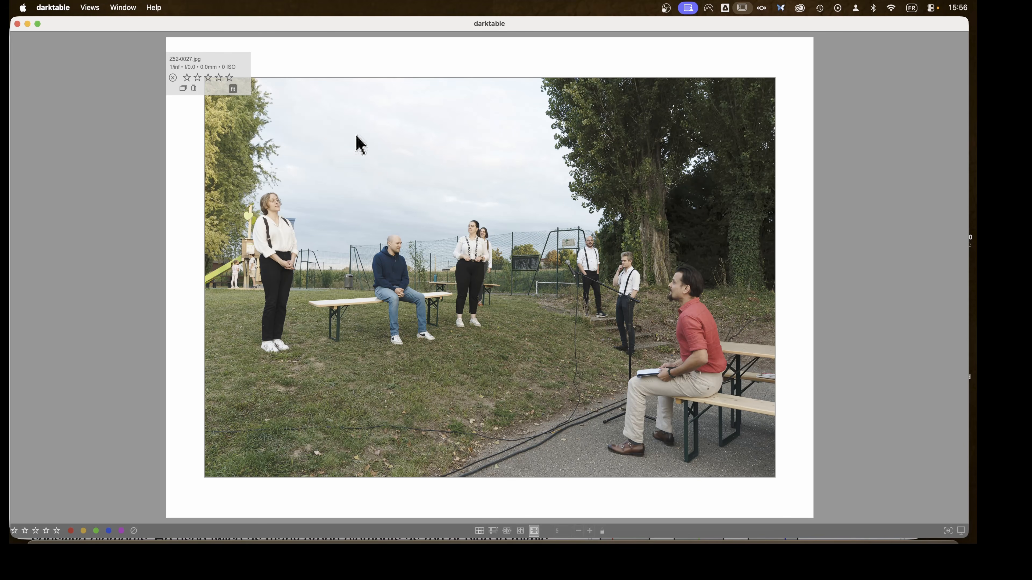
key("Right")
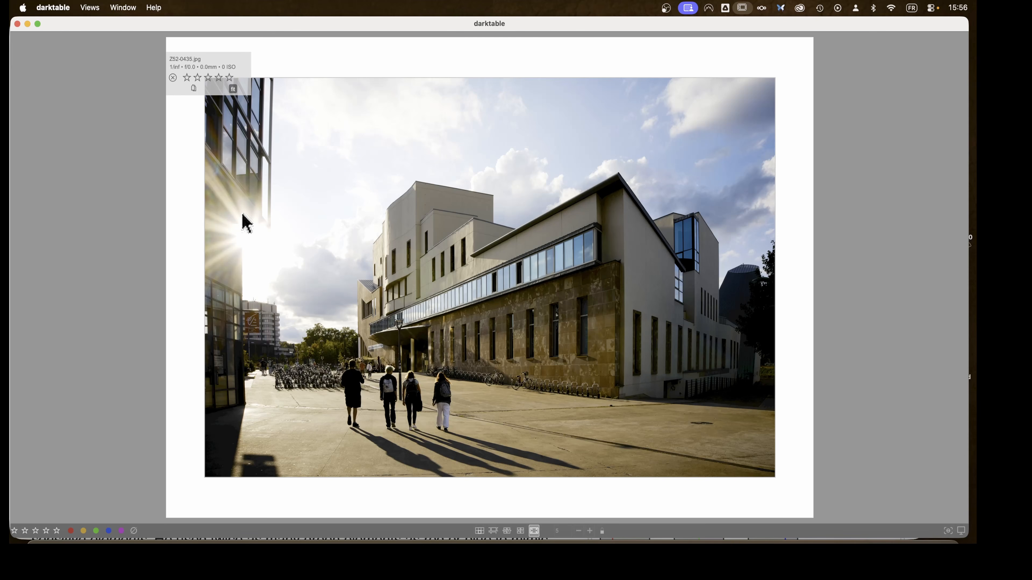
Compare the NEF and JPEG versions of the man in the cap holding a camera, alternating between them in full preview.
key("Right")
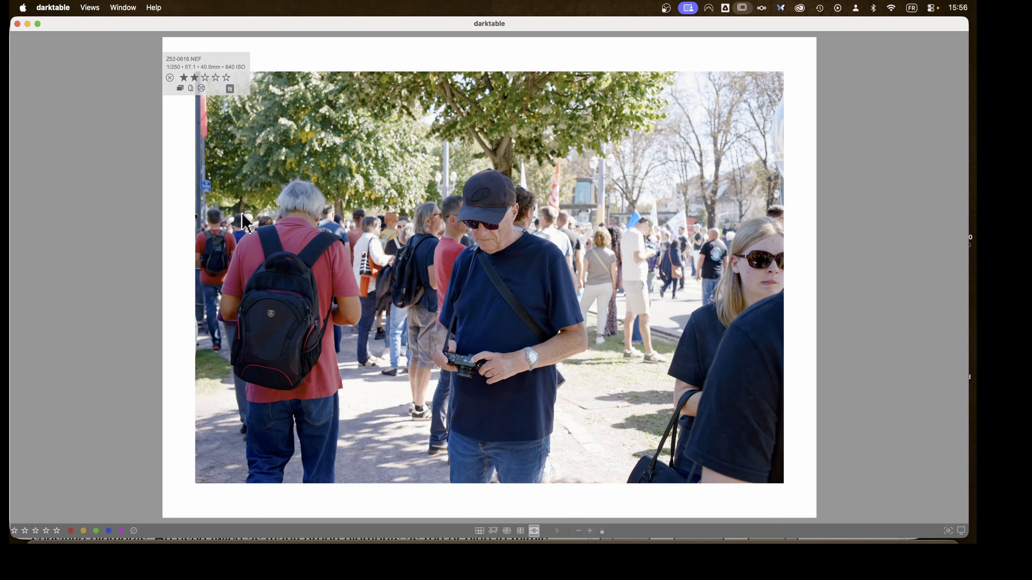
key("Right")
key("Left")
key("Right")
key("Left")
key("Right")
key("Left")
key("Right")
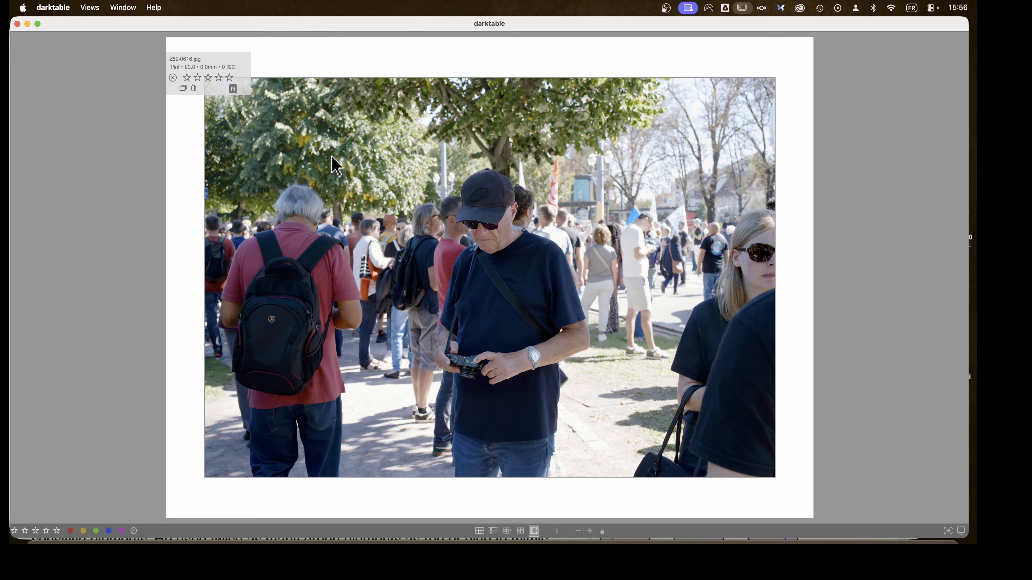
key("Left")
key("Right")
Compare the NEF and JPEG versions of the man standing on the bench, alternating between them in full preview.
key("Right")
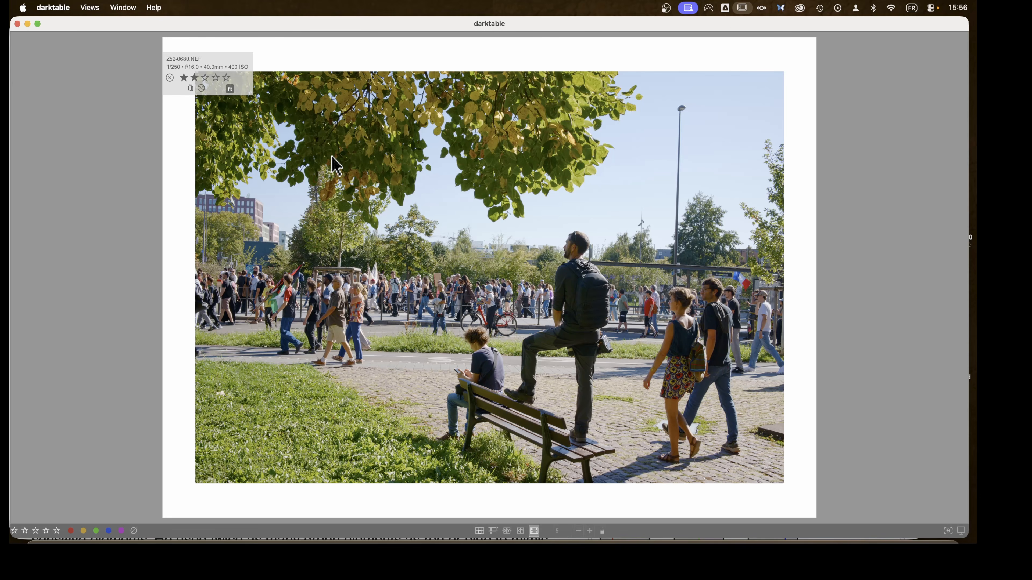
key("Right")
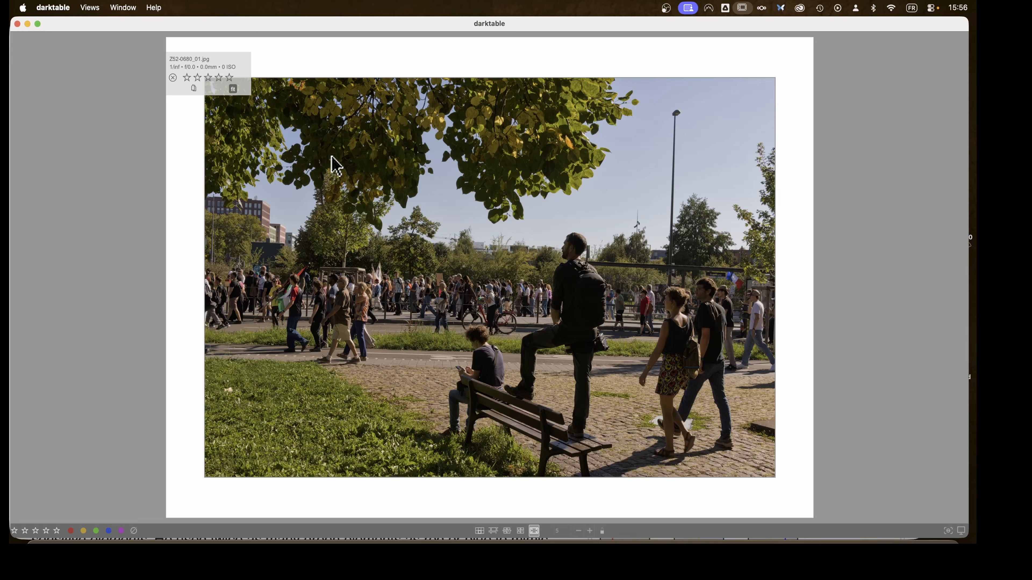
key("Left")
key("Right")
key("Left")
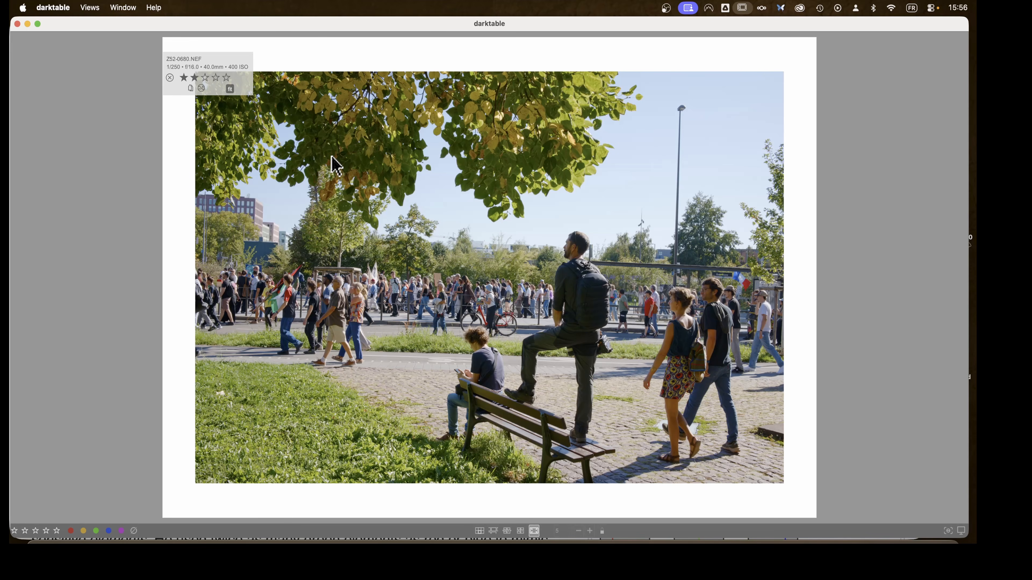
key("Right")
key("Left")
key("Right")
Compare the NEF and JPEG versions of the painted dark wall in full preview and return to the thumbnail grid.
key("Right")
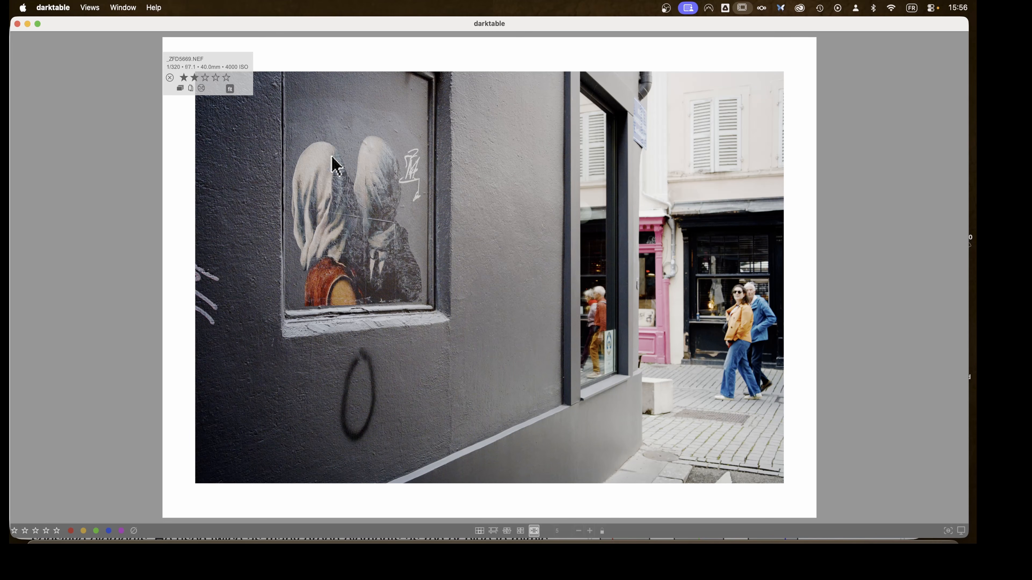
key("Right")
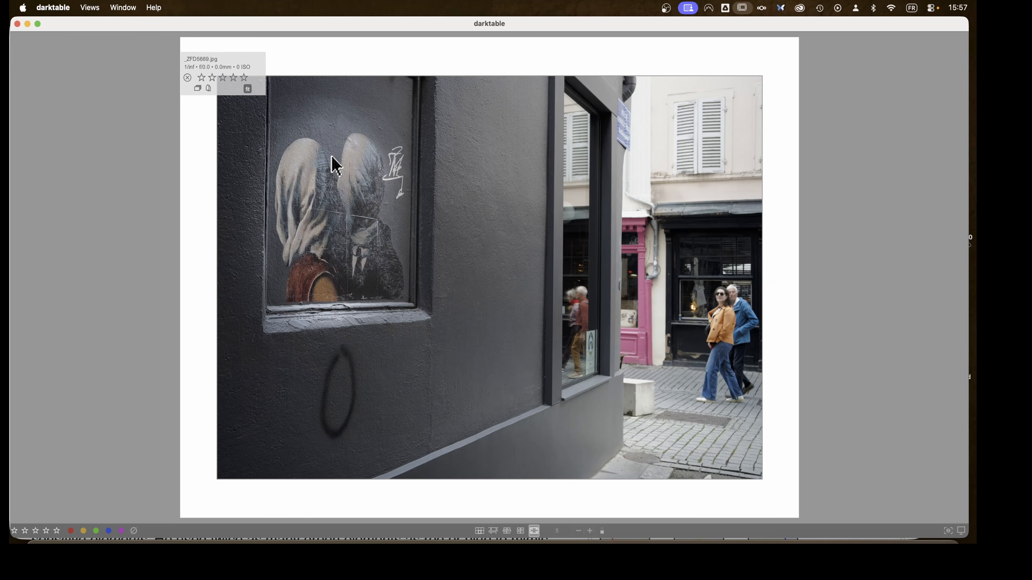
key("Left")
key("Right")
key("Right")
key("Left")
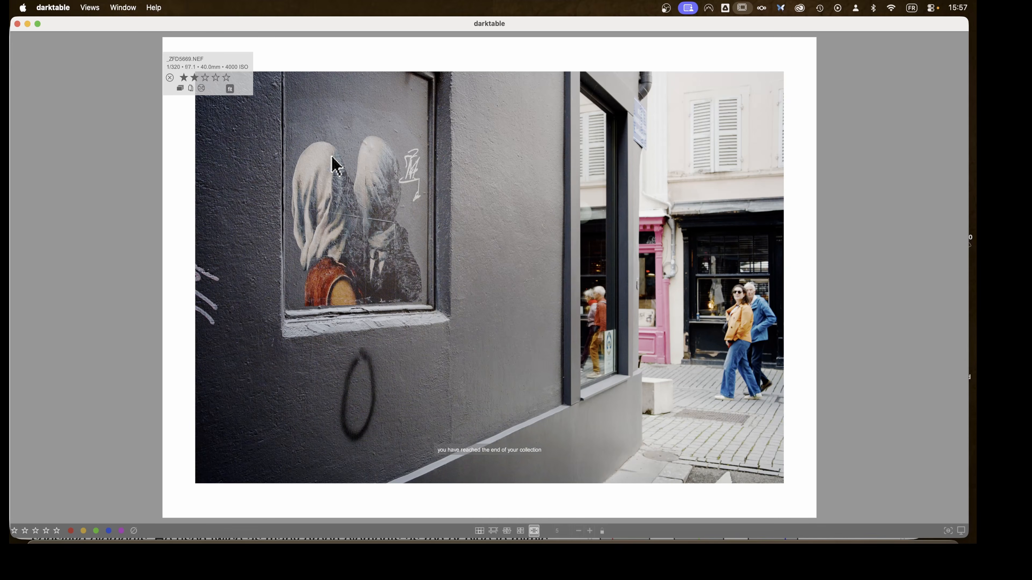
key("Right")
key("Left")
key("Right")
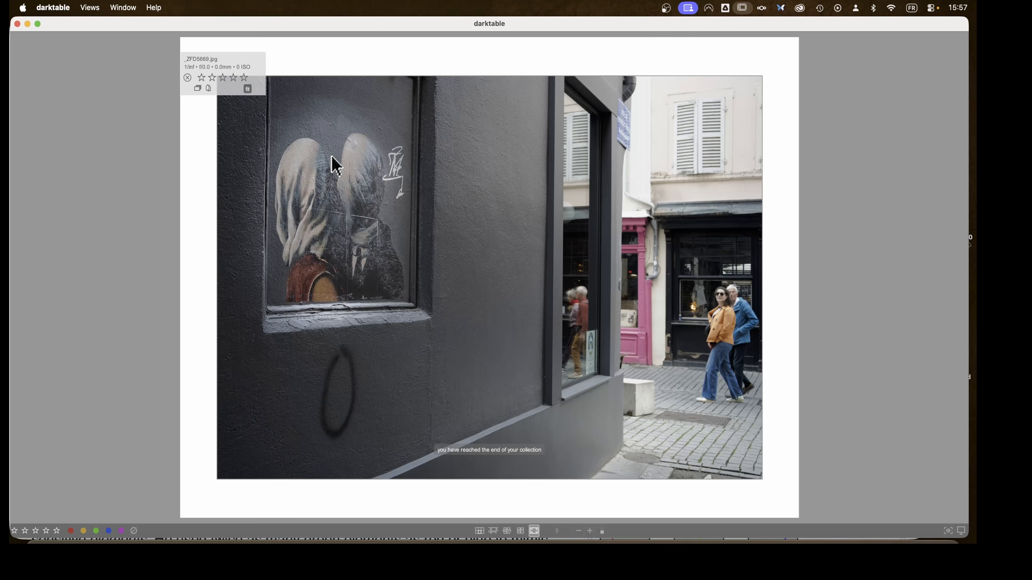
key("Left")
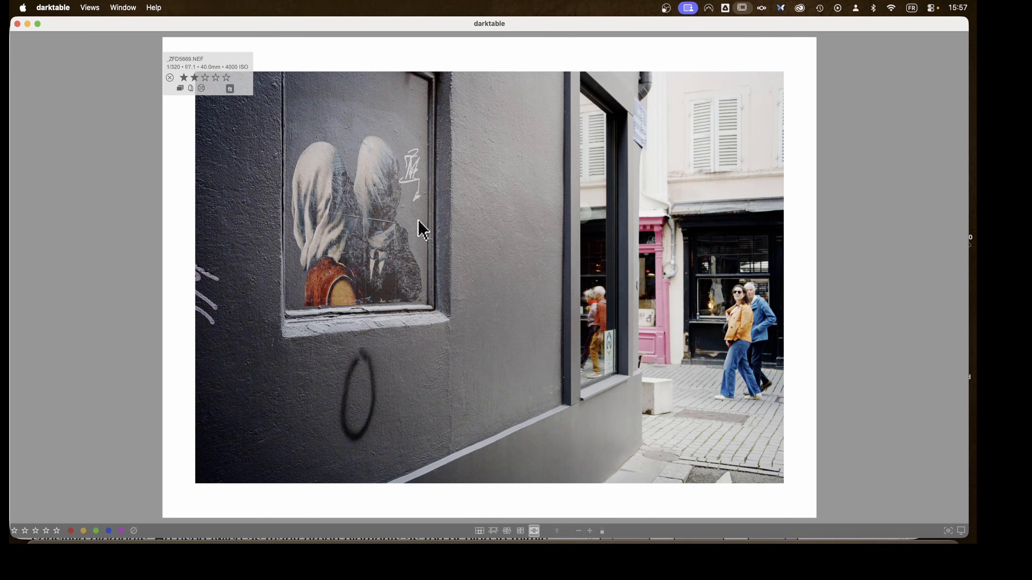
key("Escape")
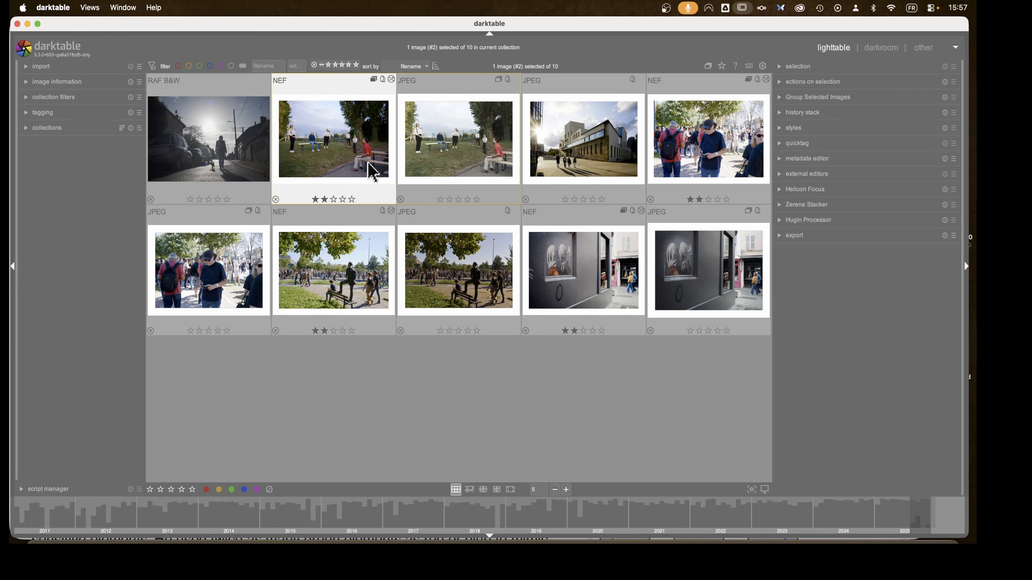
Open the painted dark wall NEF in the darkroom, enable denoise (profiled), try lens correction and return to the lighttable.
double_click(579, 277)
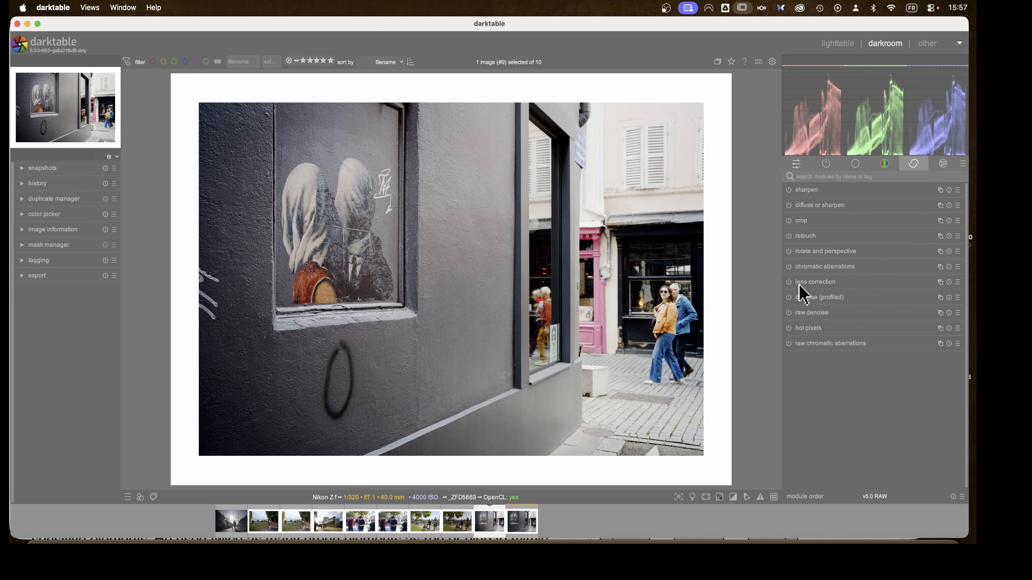
left_click(788, 282)
left_click(788, 297)
left_click(815, 283)
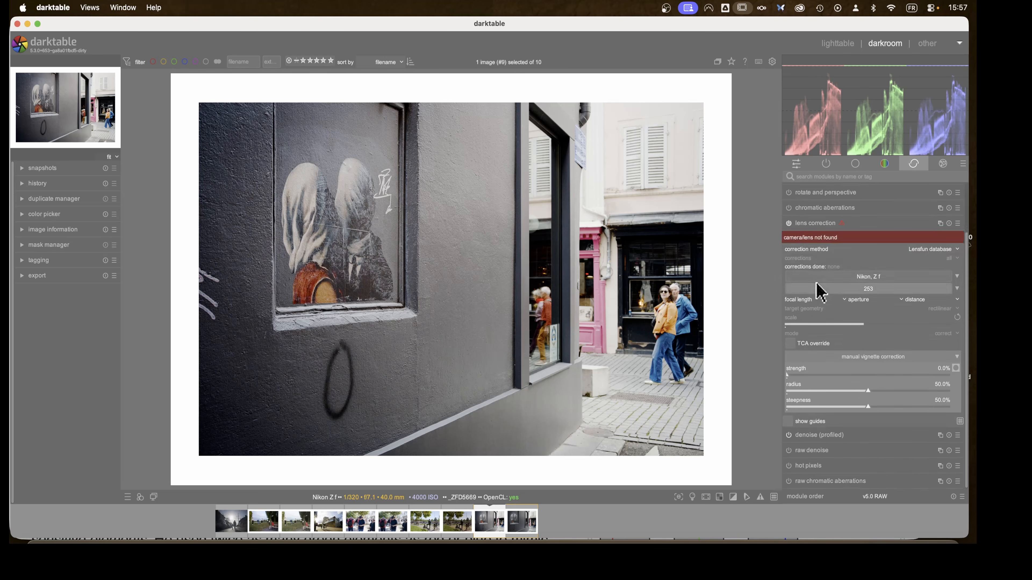
left_click(811, 223)
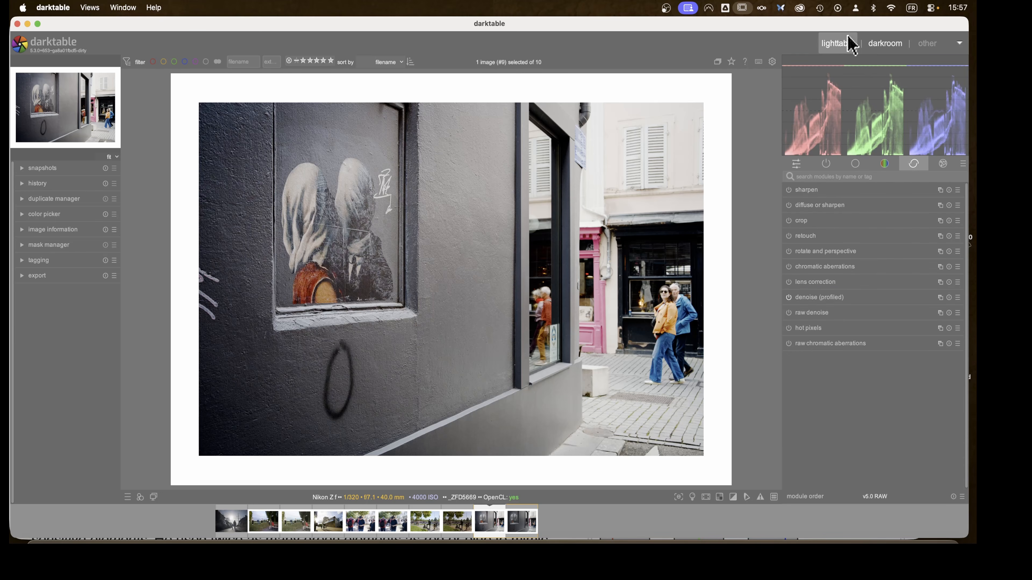
left_click(835, 43)
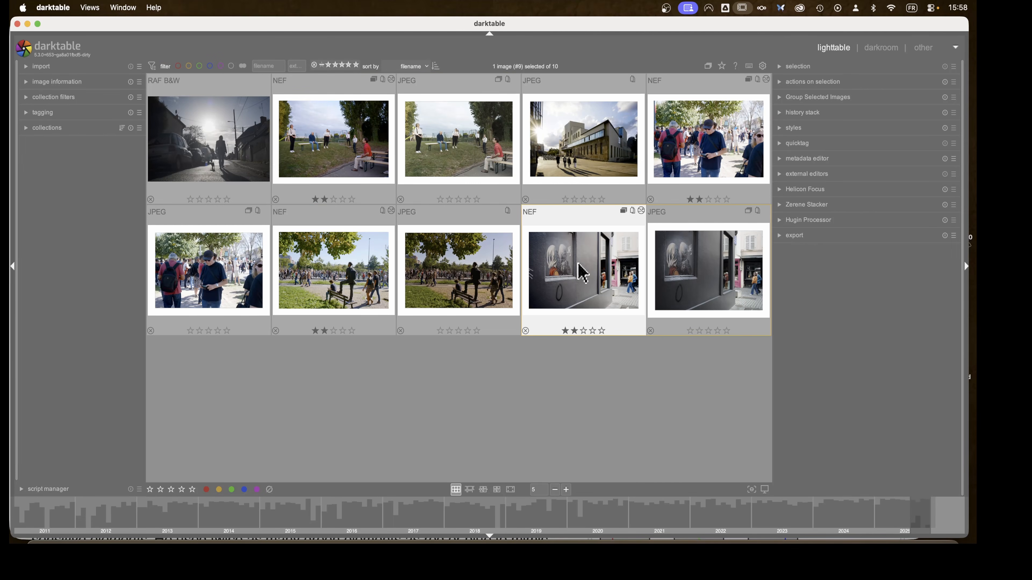